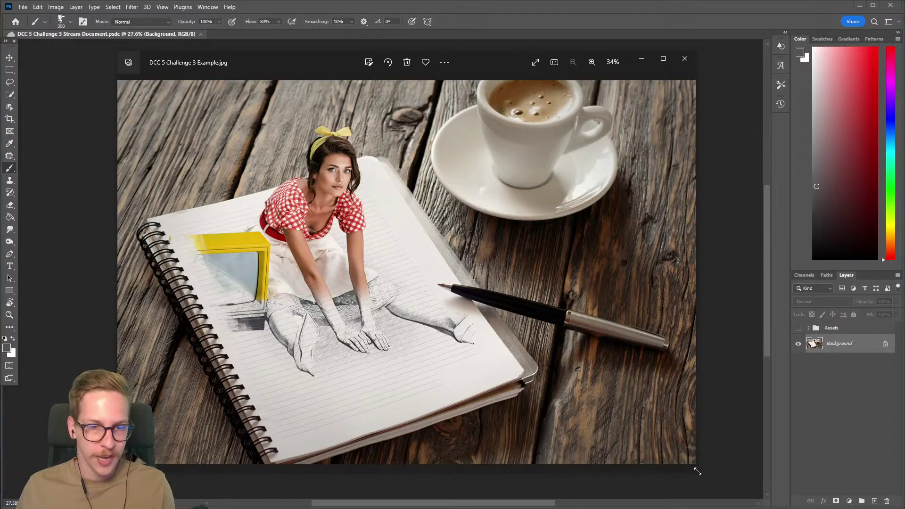
Shrink the reference example image window and move it off the canvas area.
{"action": "left_click_drag", "start_coordinate": [697, 471], "coordinate": [607, 405]}
{"action": "left_click_drag", "start_coordinate": [278, 66], "coordinate": [904, 198]}
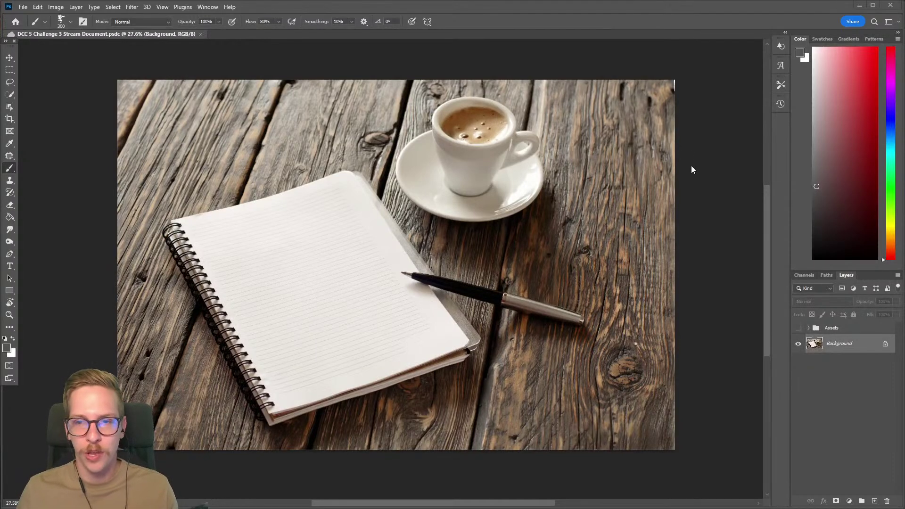
Reveal the contents of the Assets group and duplicate Layer 1, placing the copy beneath the original.
{"action": "left_click", "coordinate": [797, 331]}
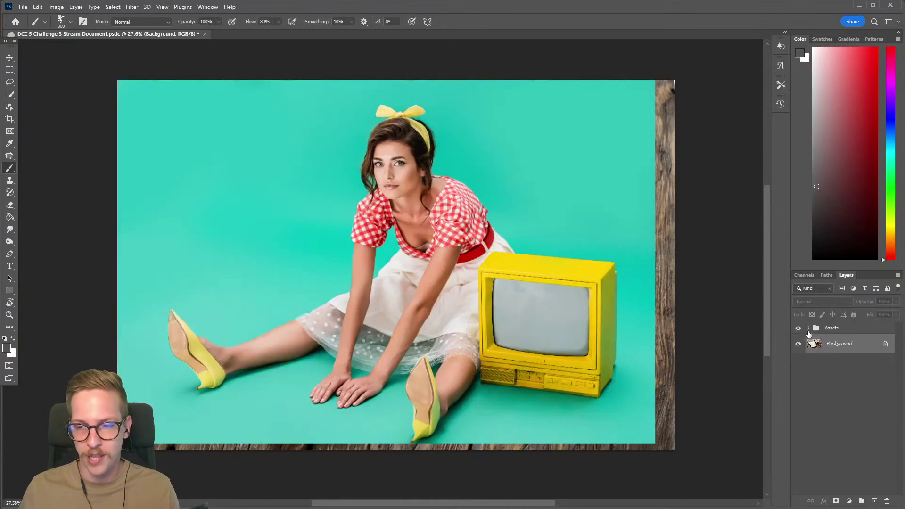
{"action": "left_click", "coordinate": [809, 329]}
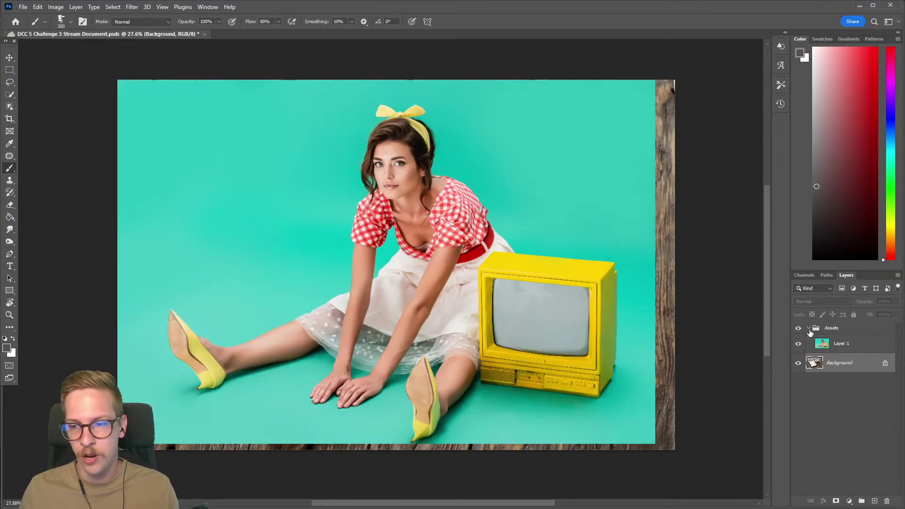
{"action": "left_click", "coordinate": [847, 346]}
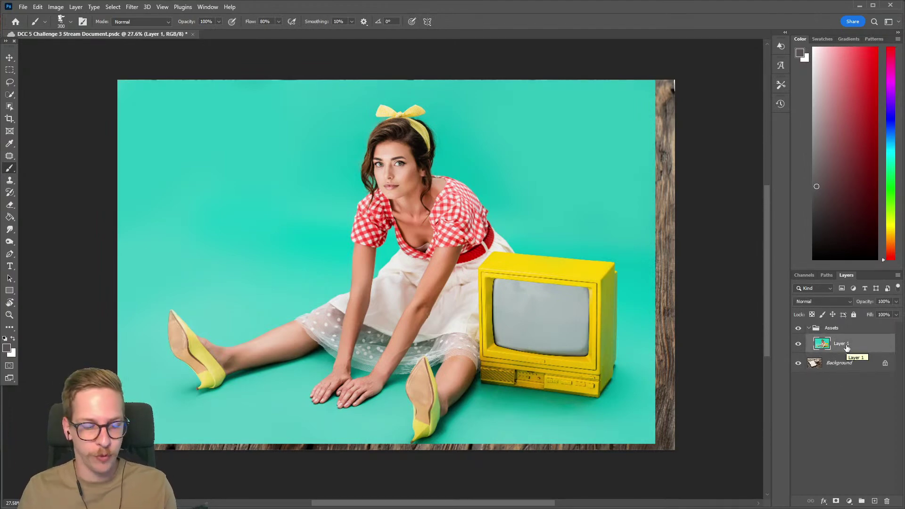
{"action": "key", "text": "ctrl+j"}
{"action": "left_click_drag", "start_coordinate": [847, 345], "coordinate": [844, 373]}
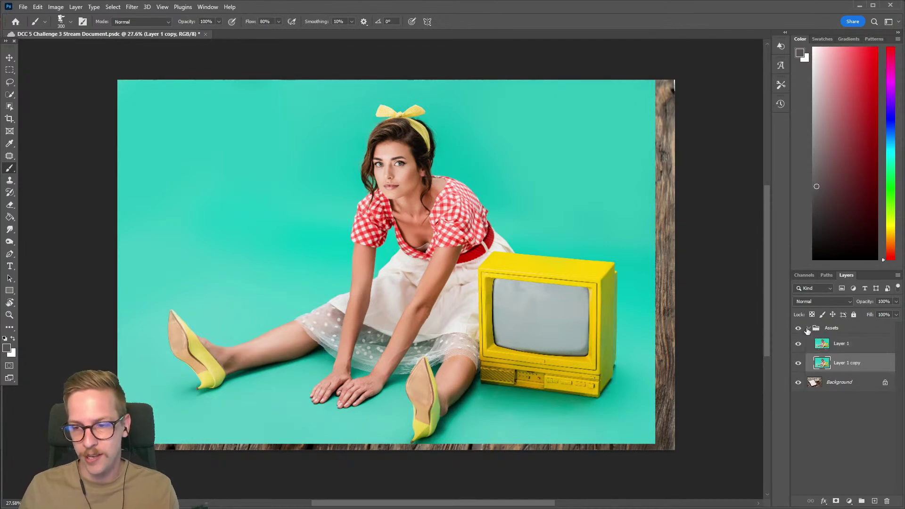
Hide the Assets group, move Layer 1 copy out of it to just above the Background, and collapse the group.
{"action": "left_click", "coordinate": [808, 328]}
{"action": "left_click", "coordinate": [798, 329]}
{"action": "left_click", "coordinate": [808, 329]}
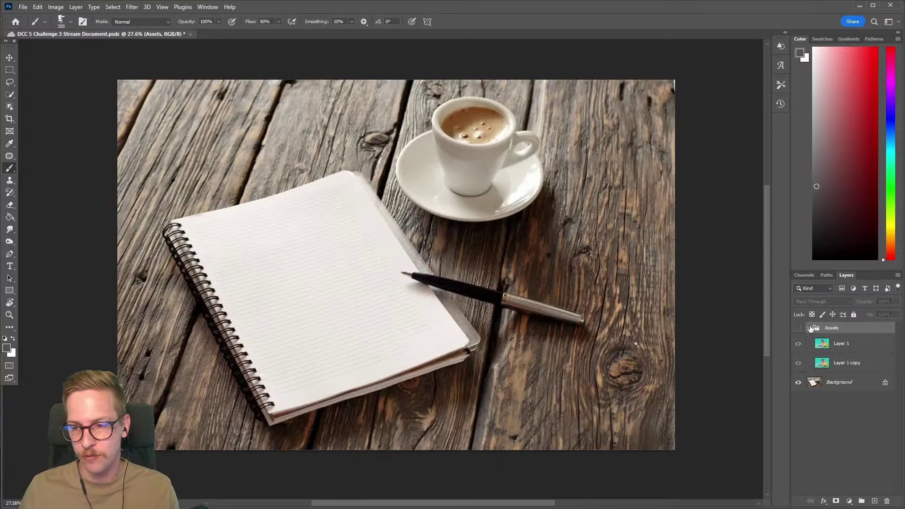
{"action": "left_click_drag", "start_coordinate": [848, 363], "coordinate": [853, 381]}
{"action": "left_click", "coordinate": [809, 328]}
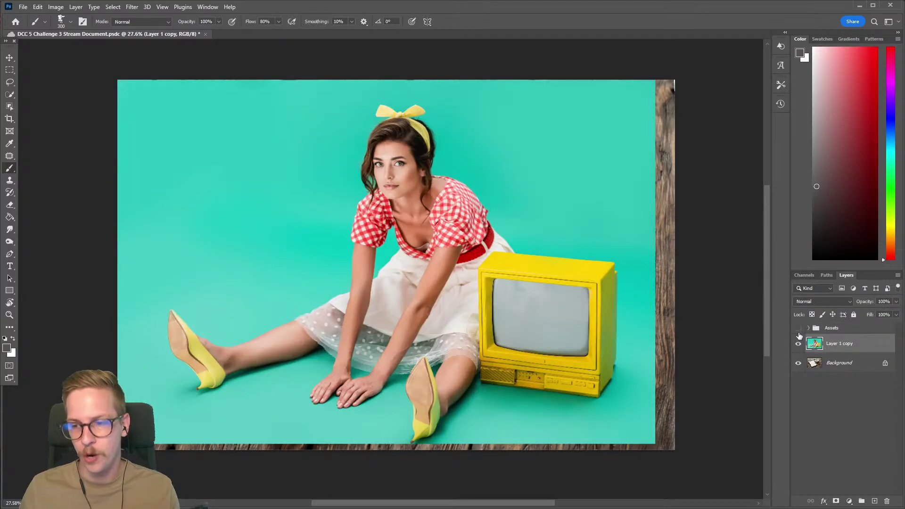
Scale Layer 1 copy down slightly and reposition it so the wooden table shows on all sides.
{"action": "key", "text": "v"}
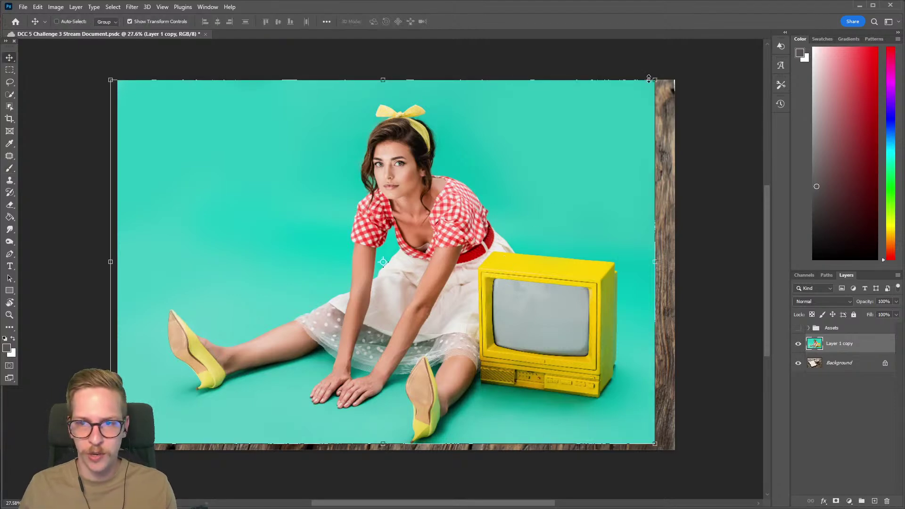
{"action": "left_click_drag", "start_coordinate": [655, 81], "coordinate": [632, 91]}
{"action": "left_click_drag", "start_coordinate": [559, 128], "coordinate": [580, 135]}
{"action": "key", "text": "Return"}
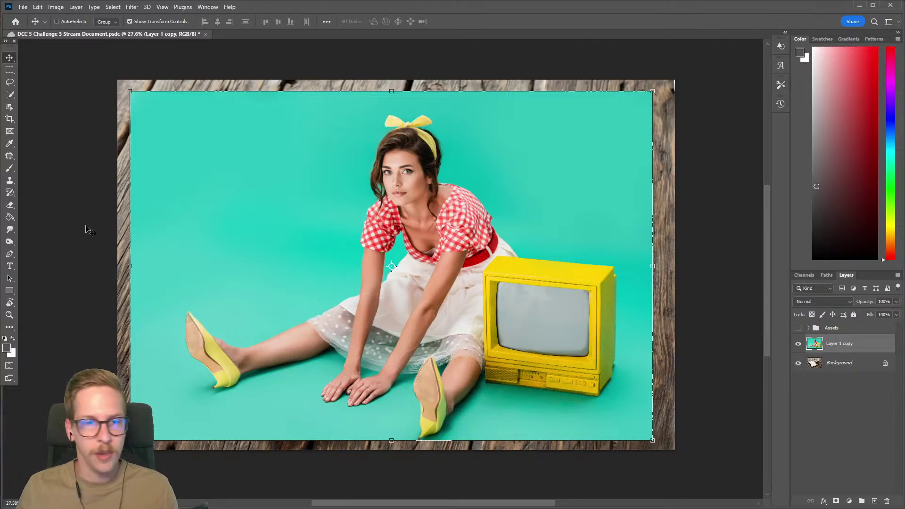
Select the woman and the yellow television together on Layer 1 copy with the Object Selection tool.
{"action": "left_click", "coordinate": [10, 94]}
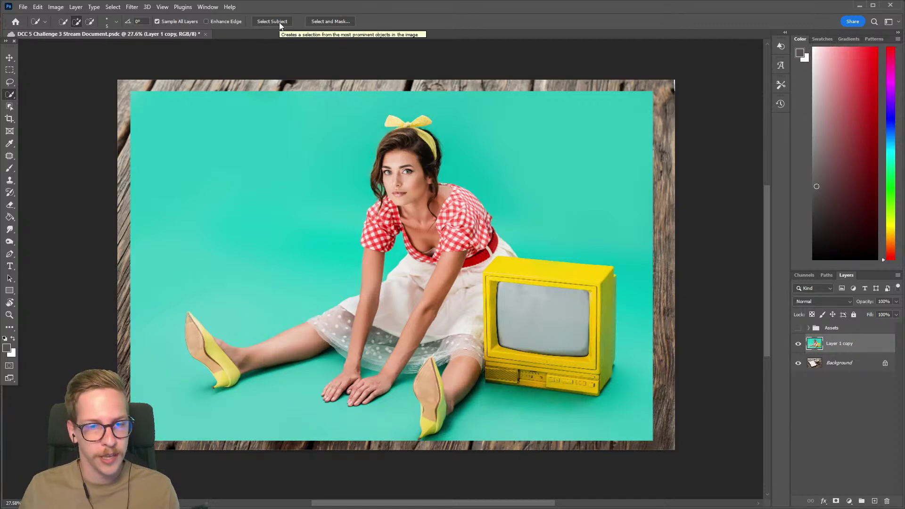
{"action": "left_click", "coordinate": [10, 108]}
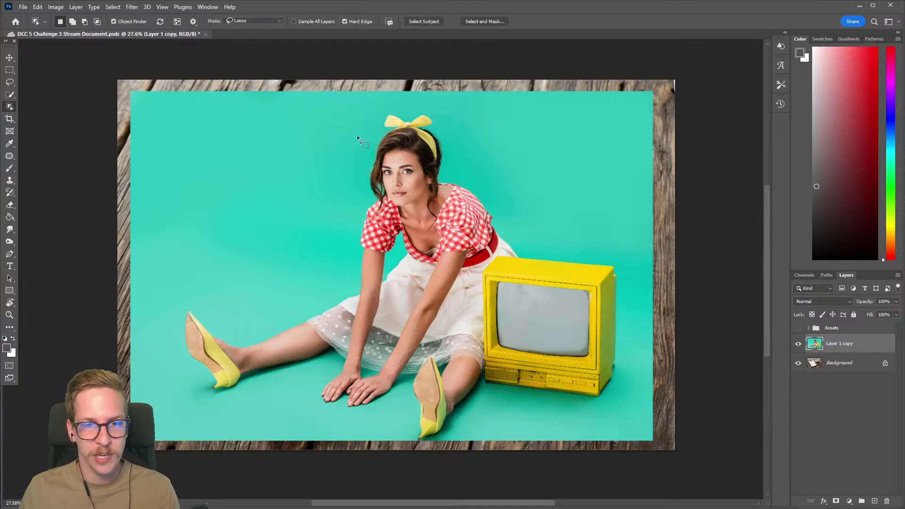
{"action": "mouse_move", "coordinate": [455, 109]}
{"action": "left_mouse_down"}
{"action": "mouse_move", "coordinate": [408, 100]}
{"action": "mouse_move", "coordinate": [325, 215]}
{"action": "mouse_move", "coordinate": [154, 385]}
{"action": "mouse_move", "coordinate": [242, 418]}
{"action": "mouse_move", "coordinate": [427, 444]}
{"action": "mouse_move", "coordinate": [570, 433]}
{"action": "mouse_move", "coordinate": [626, 417]}
{"action": "mouse_move", "coordinate": [647, 269]}
{"action": "mouse_move", "coordinate": [624, 206]}
{"action": "mouse_move", "coordinate": [458, 118]}
{"action": "left_mouse_up"}
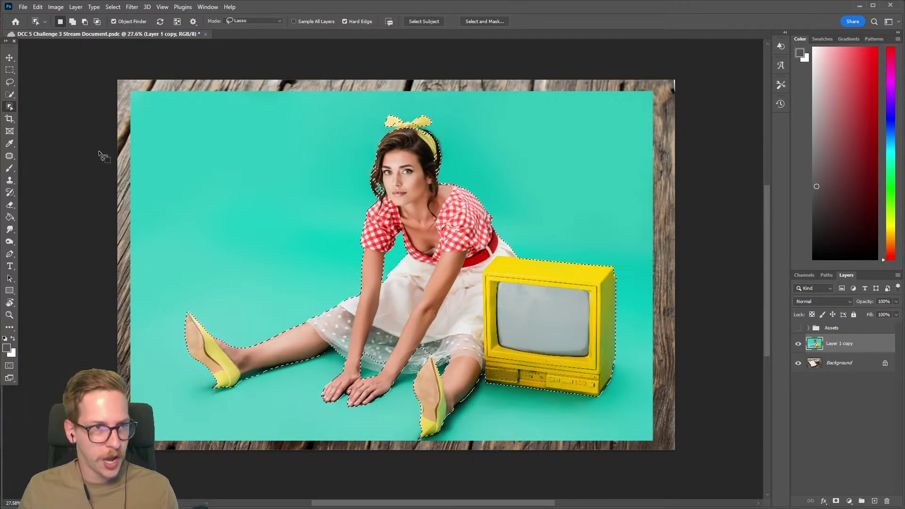
Refine the selection with Quick Selection, adding the sheer skirt between the arms and subtracting the teal backdrop between the wrists.
{"action": "left_click", "coordinate": [11, 95]}
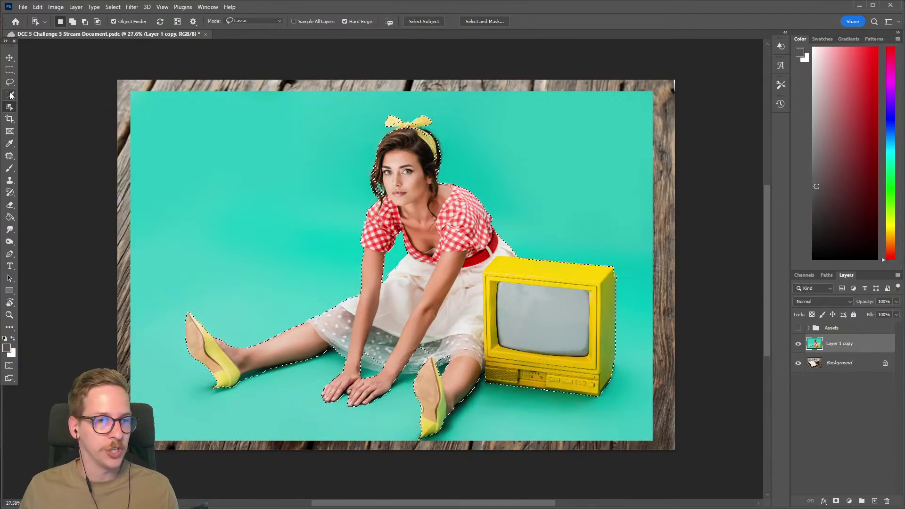
{"action": "scroll", "coordinate": [382, 408], "scroll_direction": "up", "scroll_amount": 5}
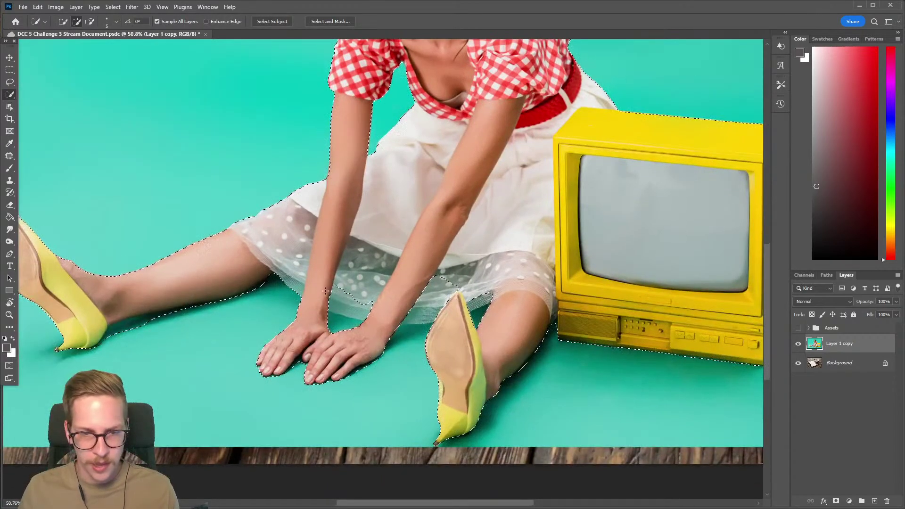
{"action": "mouse_move", "coordinate": [327, 291]}
{"action": "left_mouse_down"}
{"action": "mouse_move", "coordinate": [370, 314]}
{"action": "mouse_move", "coordinate": [424, 314]}
{"action": "left_mouse_up"}
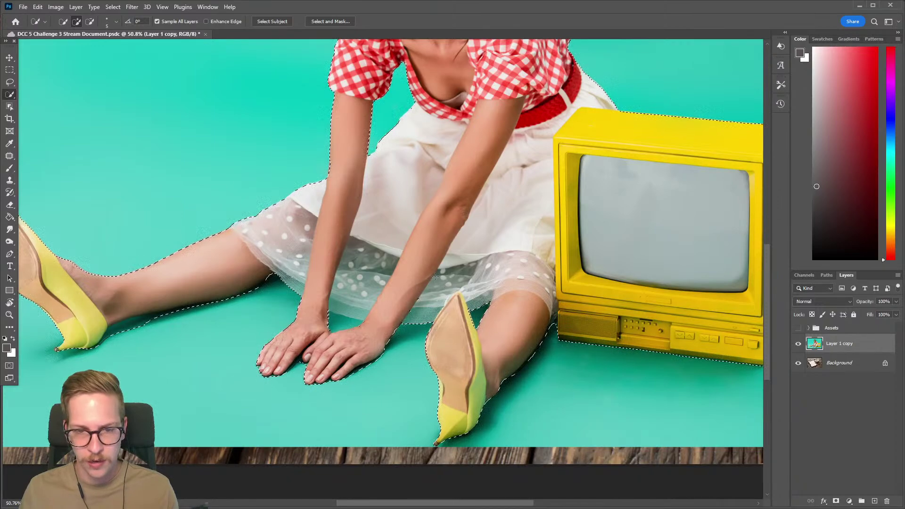
{"action": "scroll", "coordinate": [404, 309], "scroll_direction": "up", "scroll_amount": 5}
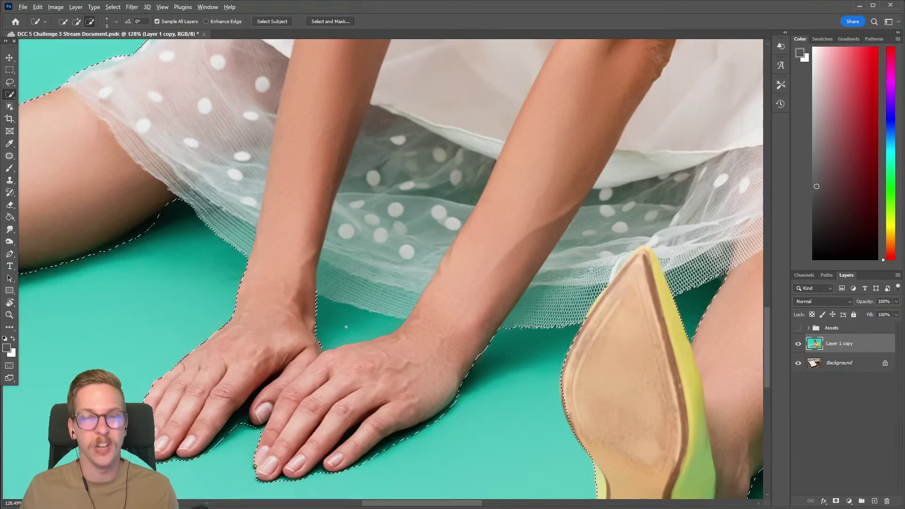
{"action": "left_click", "coordinate": [346, 326], "text": "alt"}
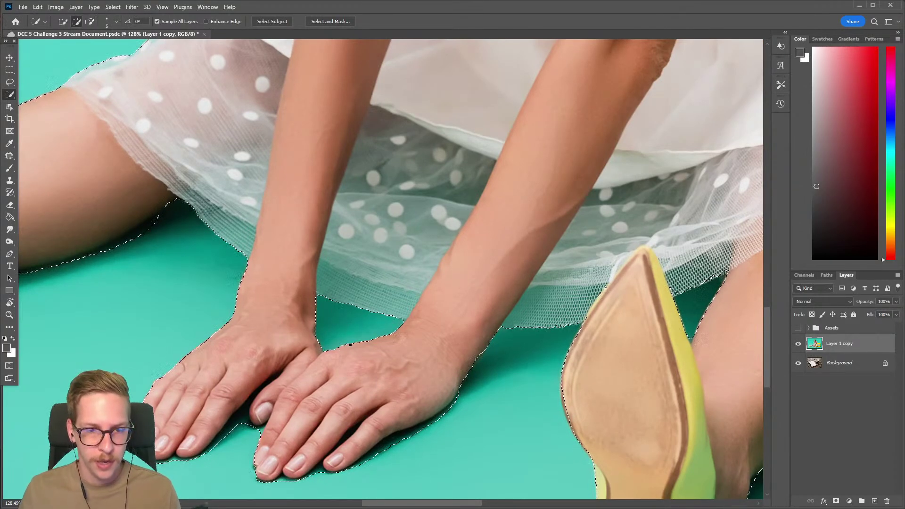
Subtract the teal shadow beneath the woman's outstretched lower leg, beside the yellow shoe, from the selection.
{"action": "scroll", "coordinate": [319, 312], "scroll_direction": "down", "scroll_amount": 5}
{"action": "scroll", "coordinate": [320, 312], "scroll_direction": "down", "scroll_amount": 4}
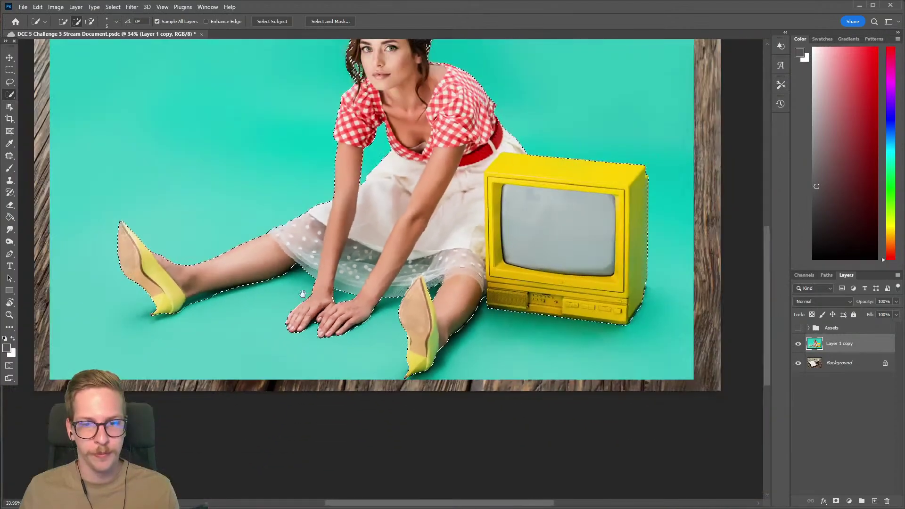
{"action": "scroll", "coordinate": [194, 333], "scroll_direction": "up", "scroll_amount": 5}
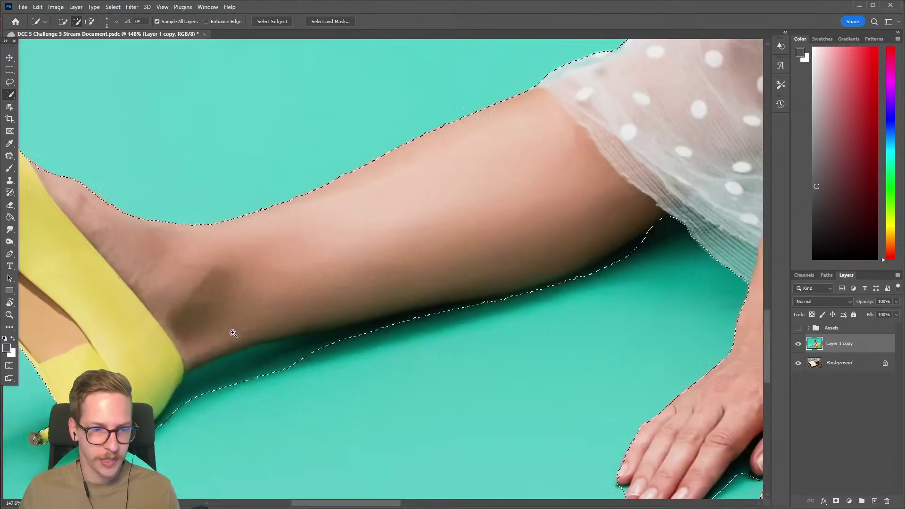
{"action": "mouse_move", "coordinate": [259, 362]}
{"action": "left_mouse_down"}
{"action": "mouse_move", "coordinate": [231, 380]}
{"action": "mouse_move", "coordinate": [283, 363]}
{"action": "mouse_move", "coordinate": [194, 392]}
{"action": "mouse_move", "coordinate": [305, 358]}
{"action": "left_mouse_up"}
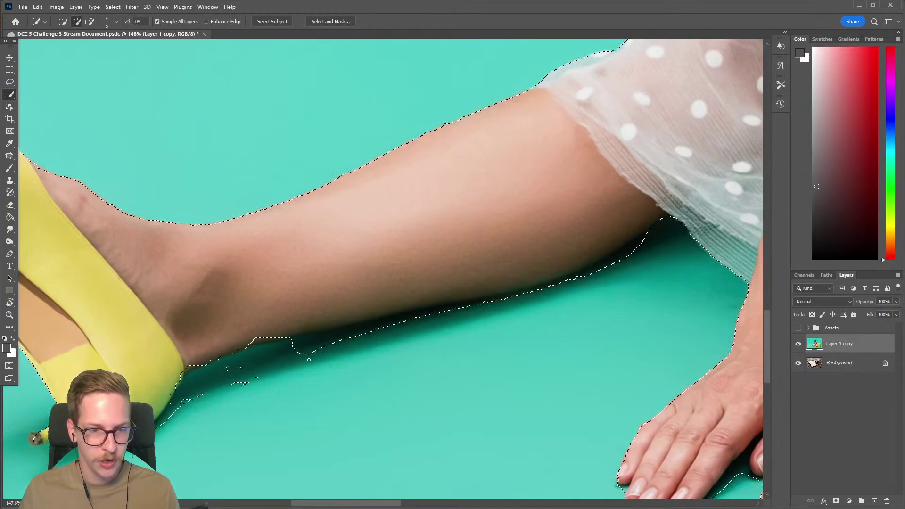
{"action": "scroll", "coordinate": [347, 361], "scroll_direction": "down", "scroll_amount": 6}
{"action": "left_click_drag", "start_coordinate": [391, 341], "coordinate": [338, 372]}
{"action": "scroll", "coordinate": [494, 244], "scroll_direction": "up", "scroll_amount": 2}
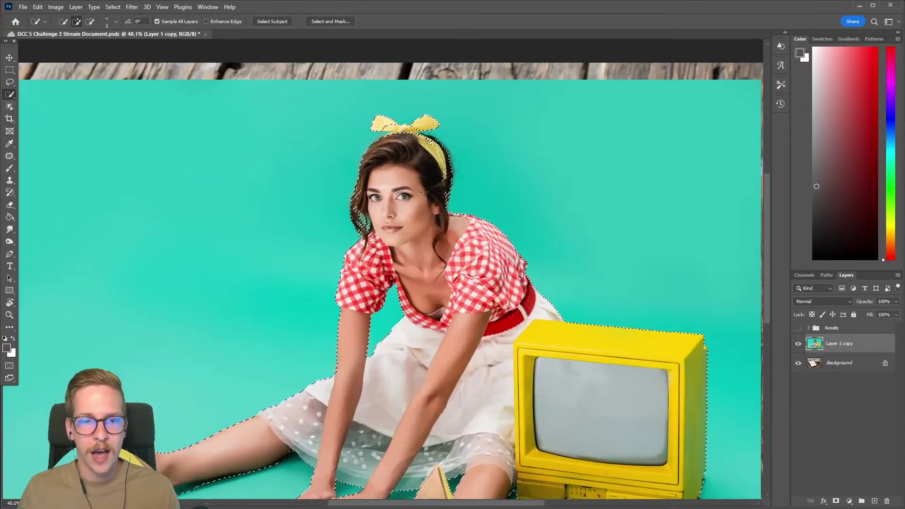
{"action": "left_click_drag", "start_coordinate": [367, 84], "coordinate": [351, 72]}
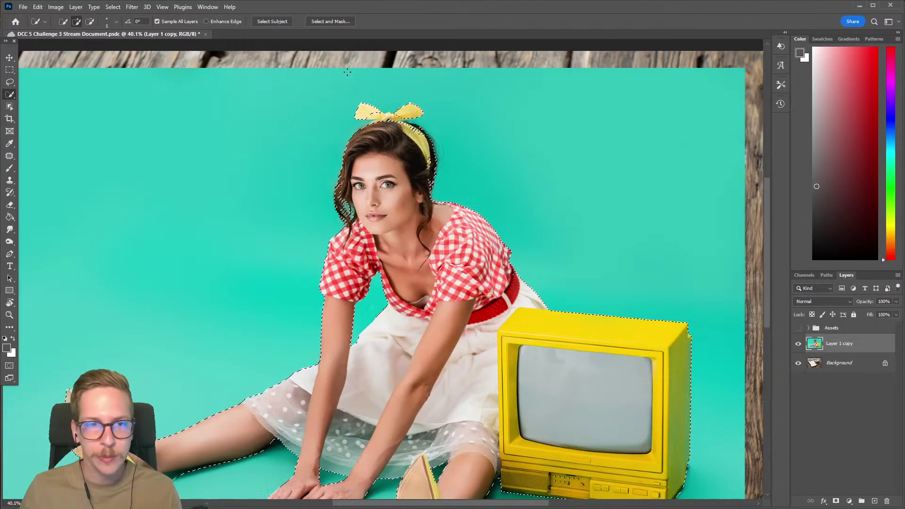
Refine the selection along both sides of the woman's hair with the Refine Edge Brush in Select and Mask, outputting to Selection.
{"action": "left_click", "coordinate": [329, 20]}
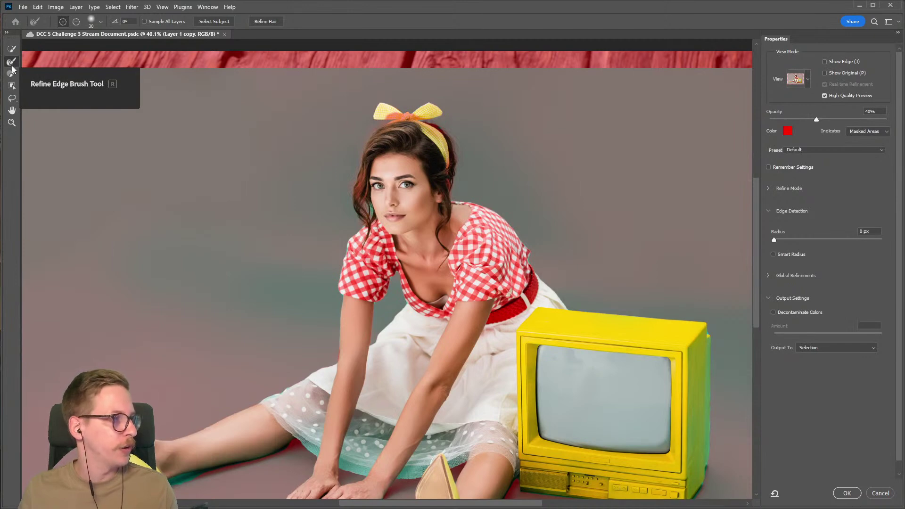
{"action": "left_click", "coordinate": [12, 62]}
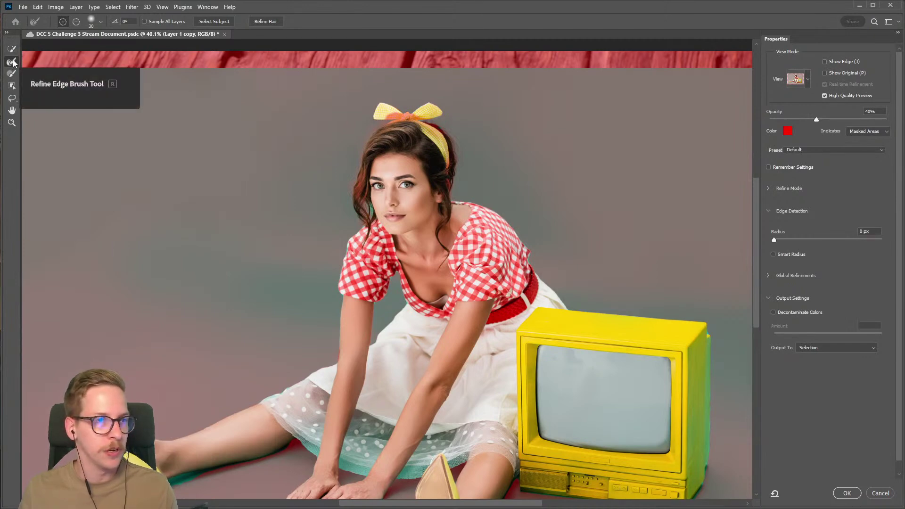
{"action": "left_click_drag", "start_coordinate": [384, 195], "coordinate": [356, 225]}
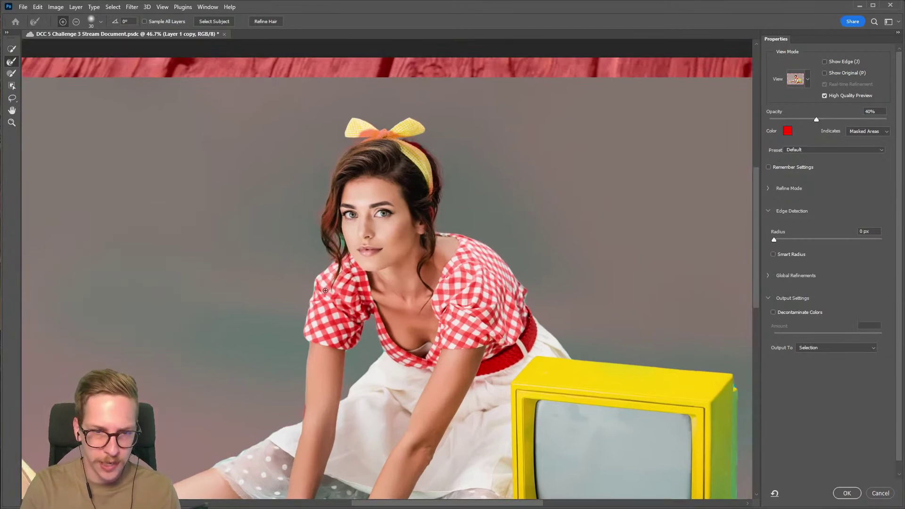
{"action": "mouse_move", "coordinate": [324, 254]}
{"action": "left_mouse_down"}
{"action": "mouse_move", "coordinate": [313, 207]}
{"action": "mouse_move", "coordinate": [353, 141]}
{"action": "left_mouse_up"}
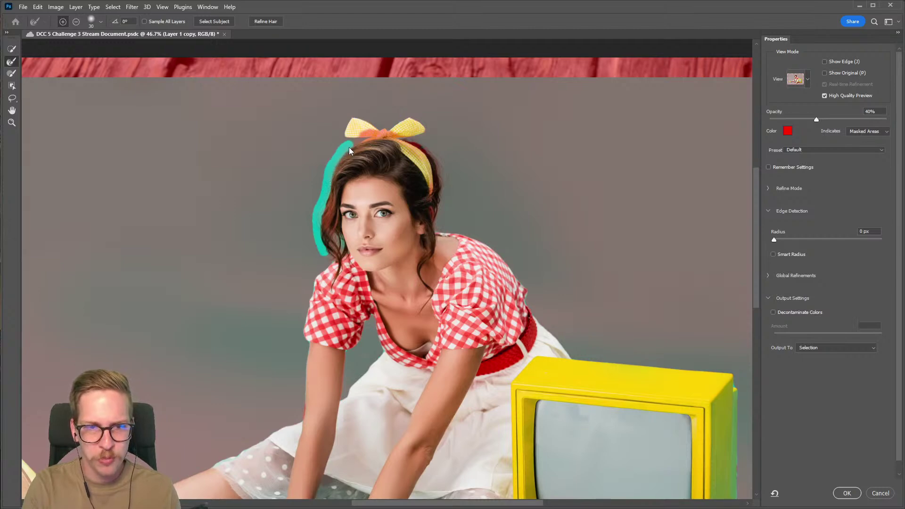
{"action": "mouse_move", "coordinate": [419, 142]}
{"action": "left_mouse_down"}
{"action": "mouse_move", "coordinate": [435, 154]}
{"action": "mouse_move", "coordinate": [446, 186]}
{"action": "mouse_move", "coordinate": [437, 223]}
{"action": "left_mouse_up"}
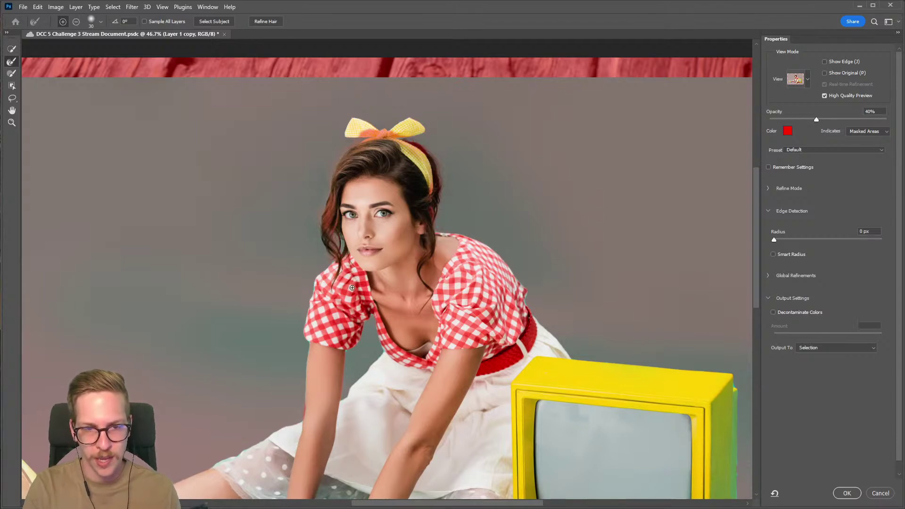
{"action": "scroll", "coordinate": [528, 288], "scroll_direction": "down", "scroll_amount": 2}
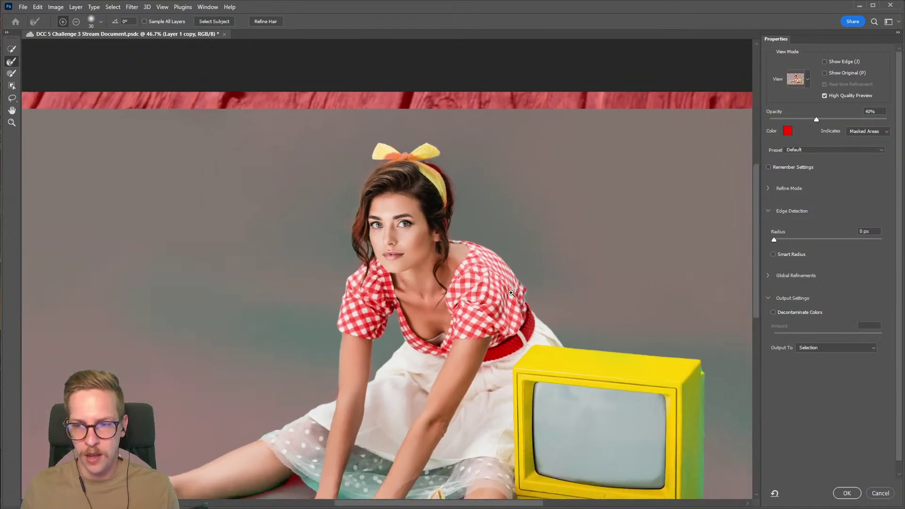
{"action": "left_click", "coordinate": [847, 493]}
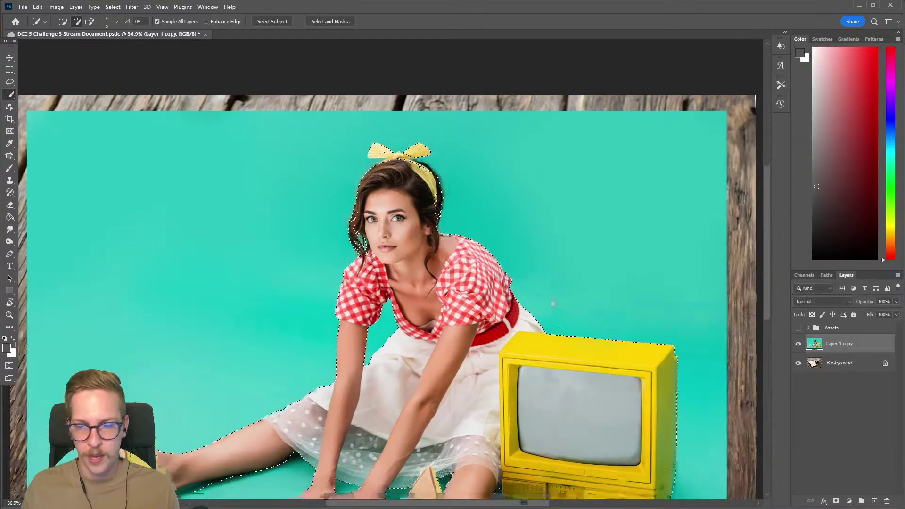
Try a layer mask from the selection on Layer 1 copy, inspect the cutout's hair edges, and undo the mask.
{"action": "scroll", "coordinate": [553, 343], "scroll_direction": "down", "scroll_amount": 2}
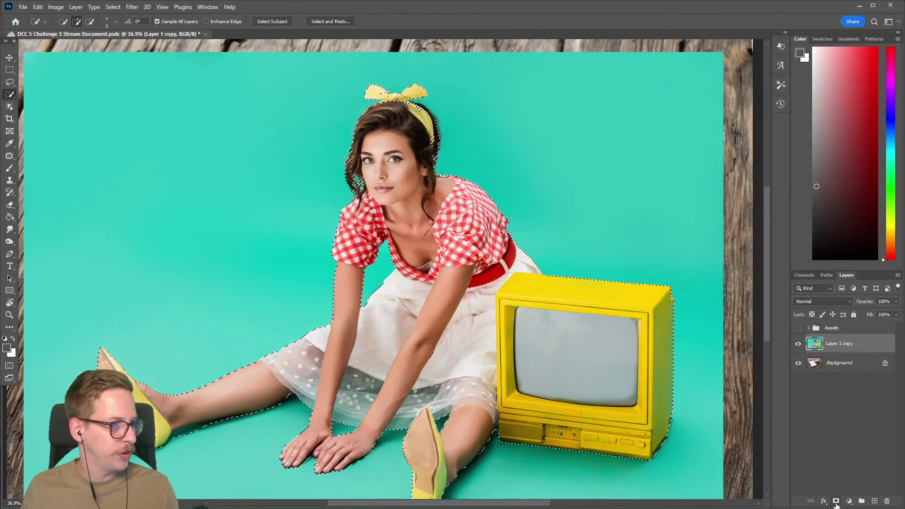
{"action": "left_click", "coordinate": [835, 502]}
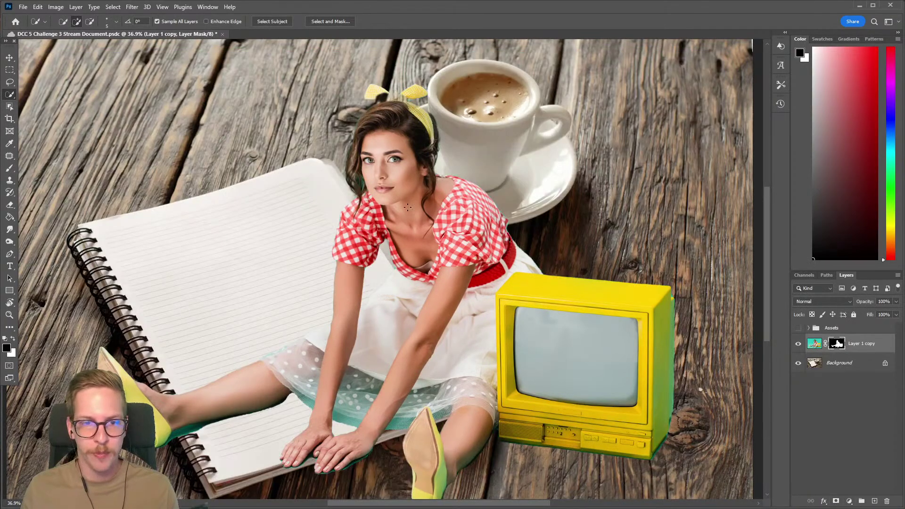
{"action": "left_click", "coordinate": [360, 171]}
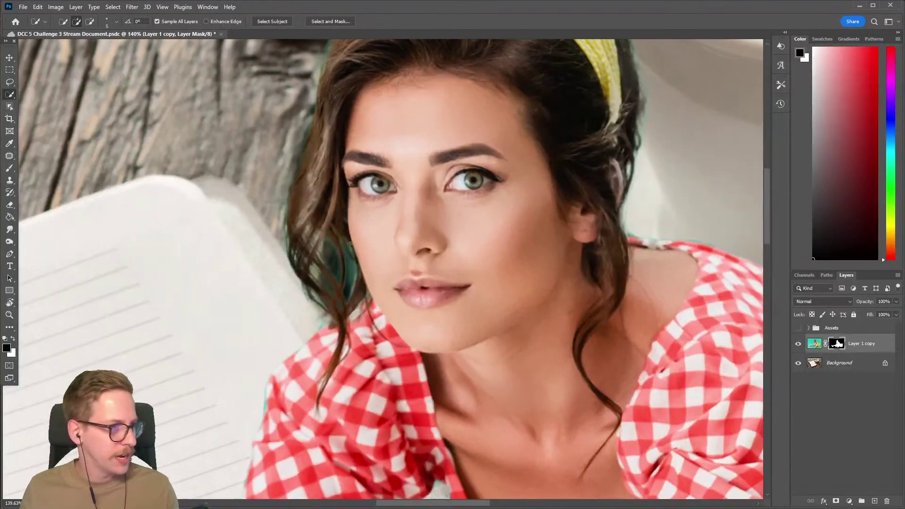
{"action": "left_click_drag", "start_coordinate": [538, 257], "coordinate": [491, 352]}
{"action": "left_click_drag", "start_coordinate": [559, 325], "coordinate": [504, 340]}
{"action": "left_click_drag", "start_coordinate": [553, 365], "coordinate": [471, 260]}
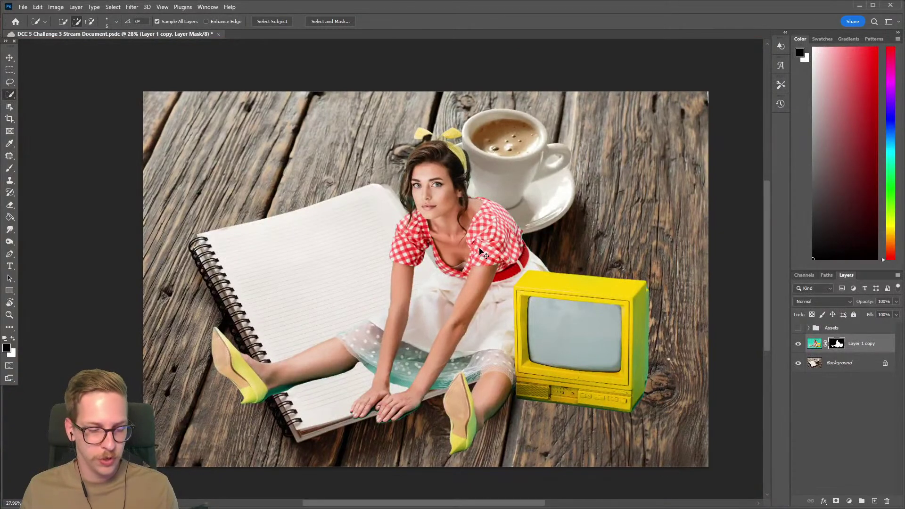
{"action": "key", "text": "ctrl+z"}
{"action": "scroll", "coordinate": [401, 273], "scroll_direction": "right", "scroll_amount": 1}
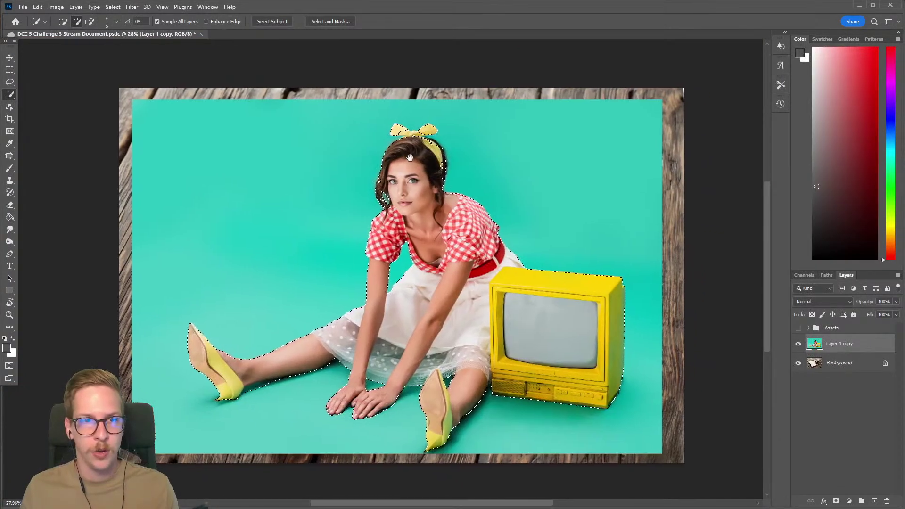
Open Select and Mask for the current selection, enable Decontaminate Colors at 100%, and output to New Layer with Layer Mask.
{"action": "left_click", "coordinate": [320, 21]}
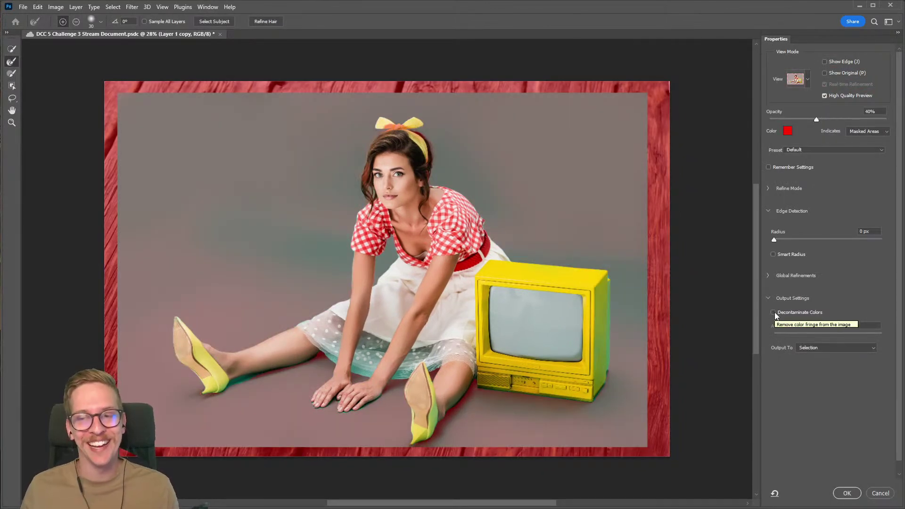
{"action": "left_click", "coordinate": [773, 313]}
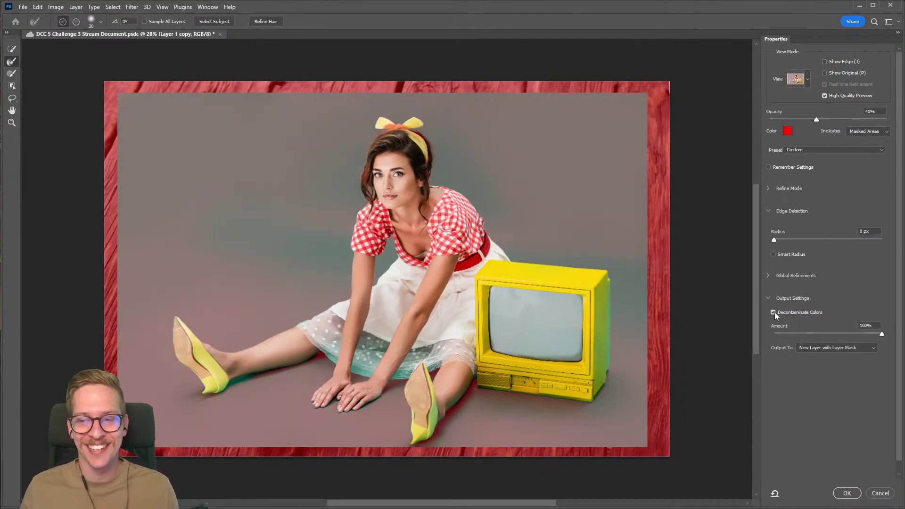
{"action": "left_click", "coordinate": [847, 493]}
Paint with a small soft white brush on the layer mask to restore the knot and inner loops of the yellow hair bow.
{"action": "scroll", "coordinate": [410, 163], "scroll_direction": "up", "scroll_amount": 5}
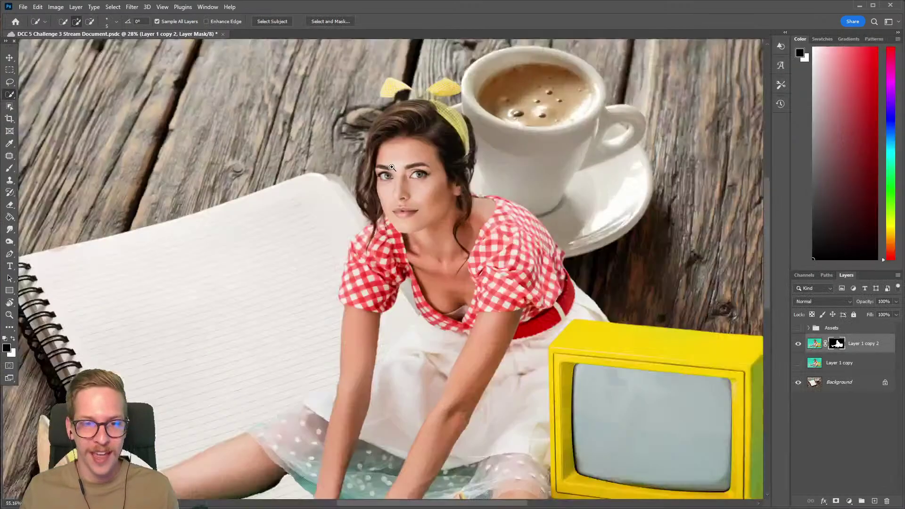
{"action": "scroll", "coordinate": [418, 161], "scroll_direction": "up", "scroll_amount": 3}
{"action": "scroll", "coordinate": [383, 269], "scroll_direction": "up", "scroll_amount": 3}
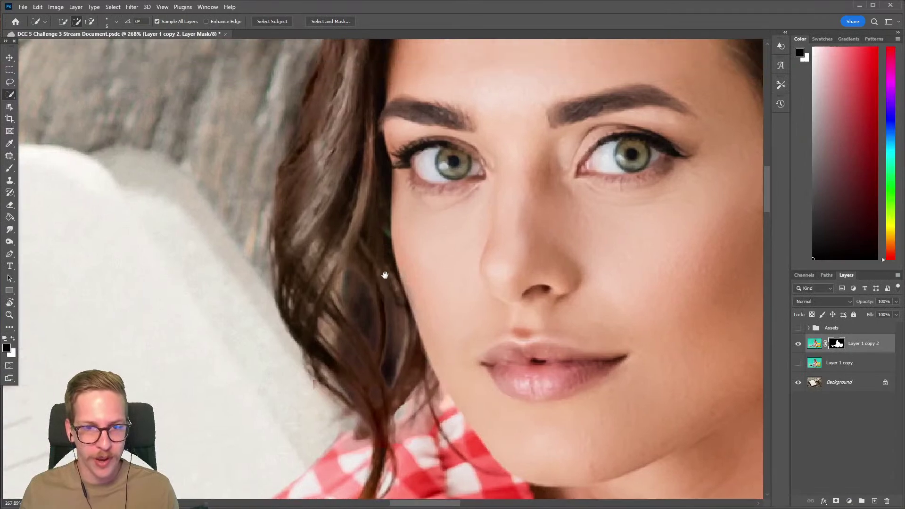
{"action": "scroll", "coordinate": [383, 286], "scroll_direction": "down", "scroll_amount": 6}
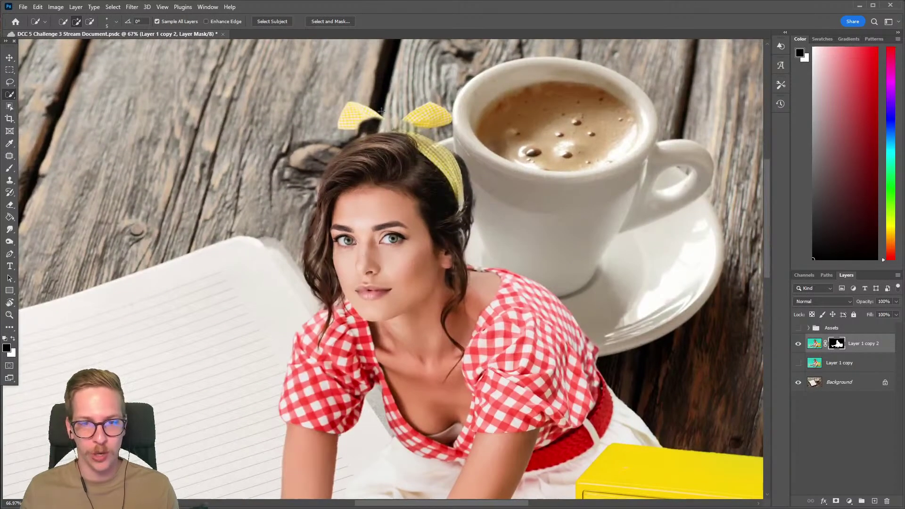
{"action": "scroll", "coordinate": [471, 203], "scroll_direction": "down", "scroll_amount": 2}
{"action": "left_click_drag", "start_coordinate": [432, 200], "coordinate": [432, 143]}
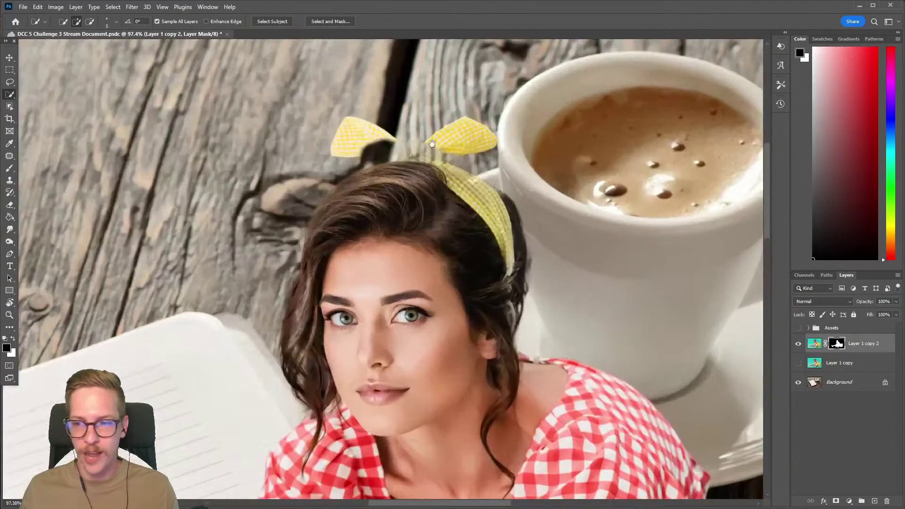
{"action": "key", "text": "x"}
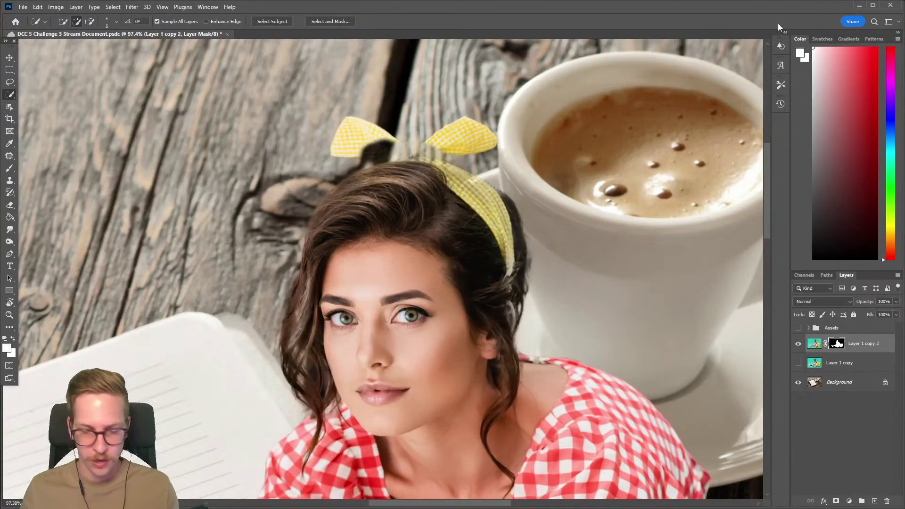
{"action": "key", "text": "b"}
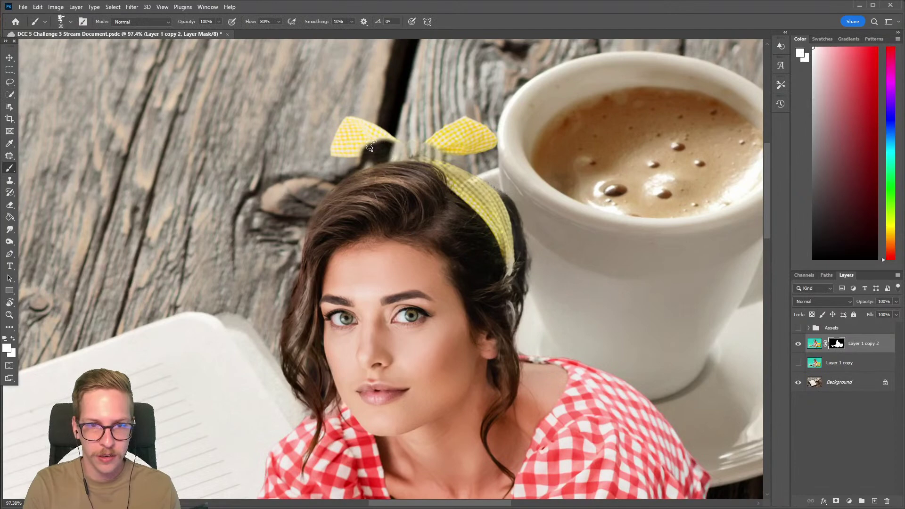
{"action": "right_click", "coordinate": [388, 153]}
{"action": "left_click", "coordinate": [445, 294]}
{"action": "mouse_move", "coordinate": [379, 147]}
{"action": "left_mouse_down"}
{"action": "mouse_move", "coordinate": [400, 152]}
{"action": "mouse_move", "coordinate": [371, 139]}
{"action": "mouse_move", "coordinate": [416, 157]}
{"action": "mouse_move", "coordinate": [413, 150]}
{"action": "mouse_move", "coordinate": [454, 139]}
{"action": "left_mouse_up"}
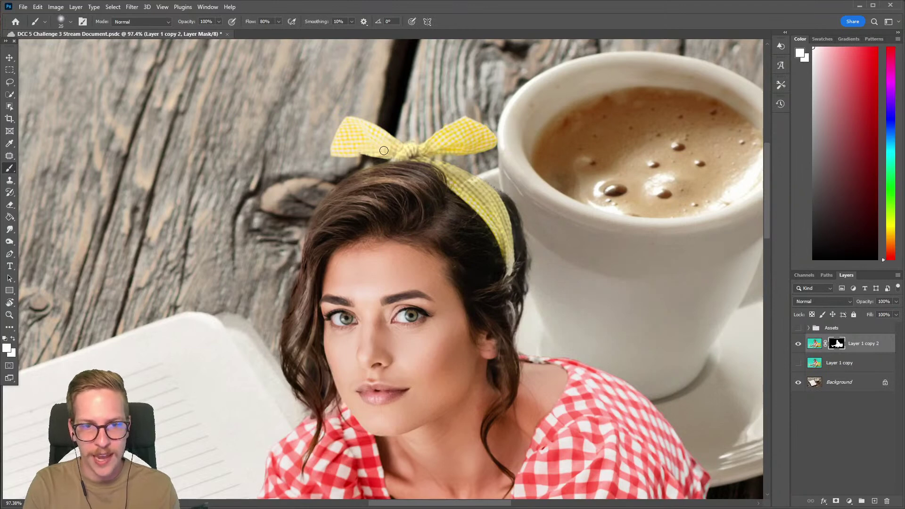
{"action": "mouse_move", "coordinate": [371, 149]}
{"action": "left_mouse_down"}
{"action": "mouse_move", "coordinate": [360, 152]}
{"action": "mouse_move", "coordinate": [408, 158]}
{"action": "left_mouse_up"}
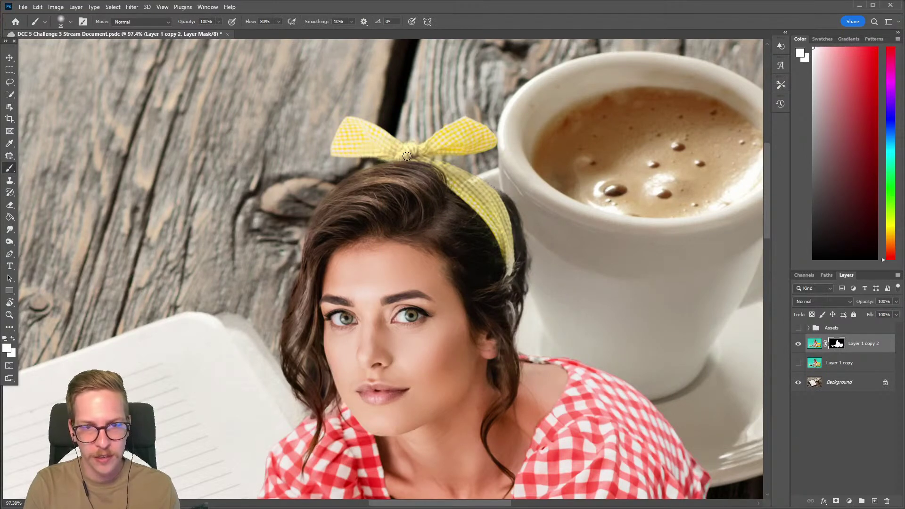
Compare the composite with the cutout layer hidden and shown, and flip the woman and television cutout horizontally.
{"action": "scroll", "coordinate": [511, 287], "scroll_direction": "down", "scroll_amount": 5}
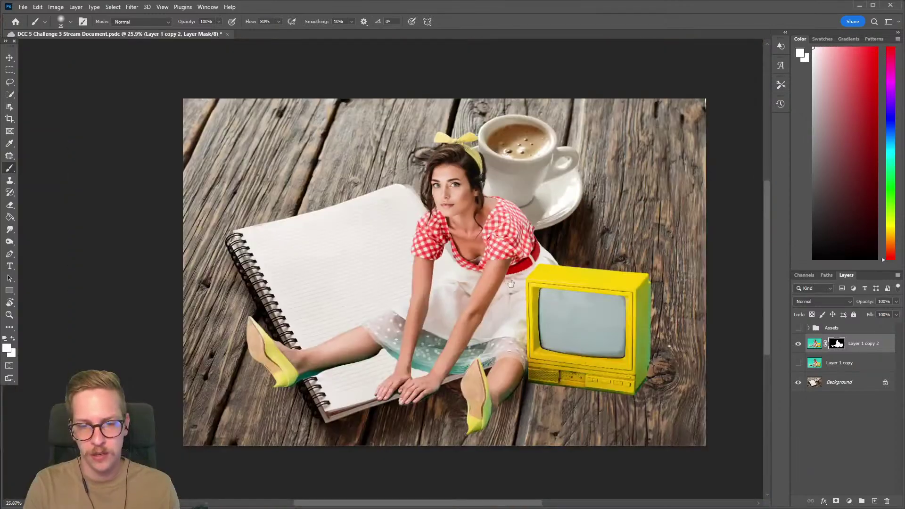
{"action": "left_click_drag", "start_coordinate": [511, 284], "coordinate": [462, 272]}
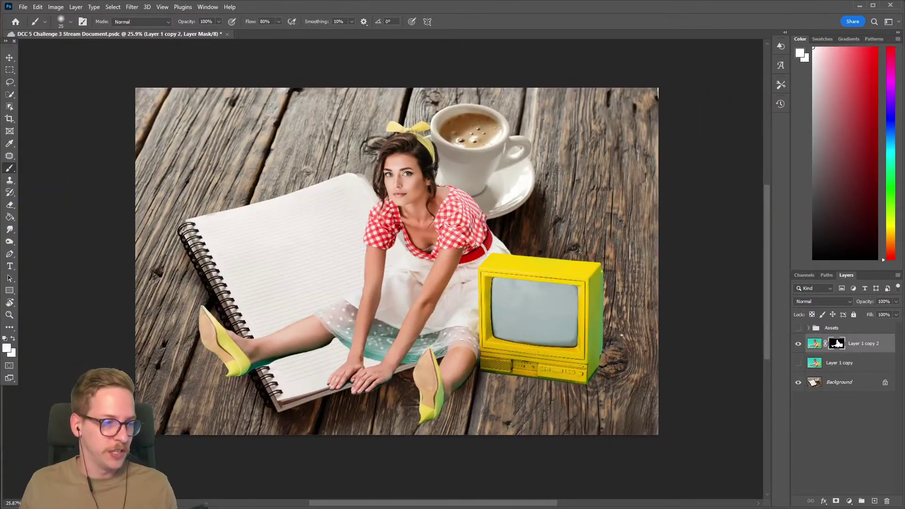
{"action": "left_click", "coordinate": [798, 345]}
{"action": "left_click", "coordinate": [798, 345]}
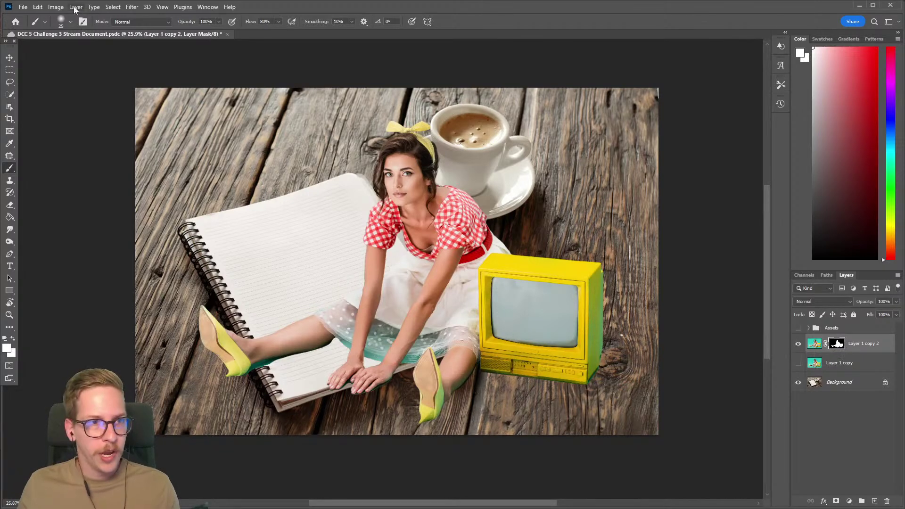
{"action": "left_click", "coordinate": [37, 7]}
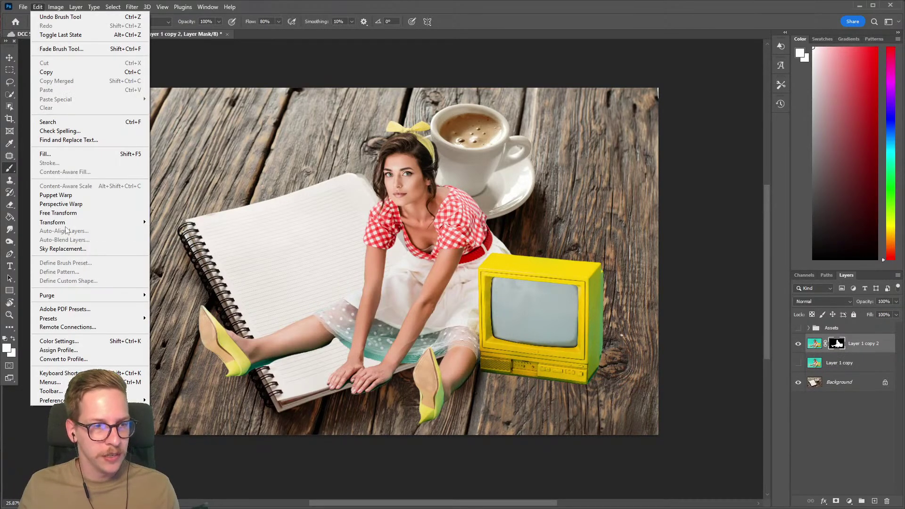
{"action": "mouse_move", "coordinate": [65, 226]}
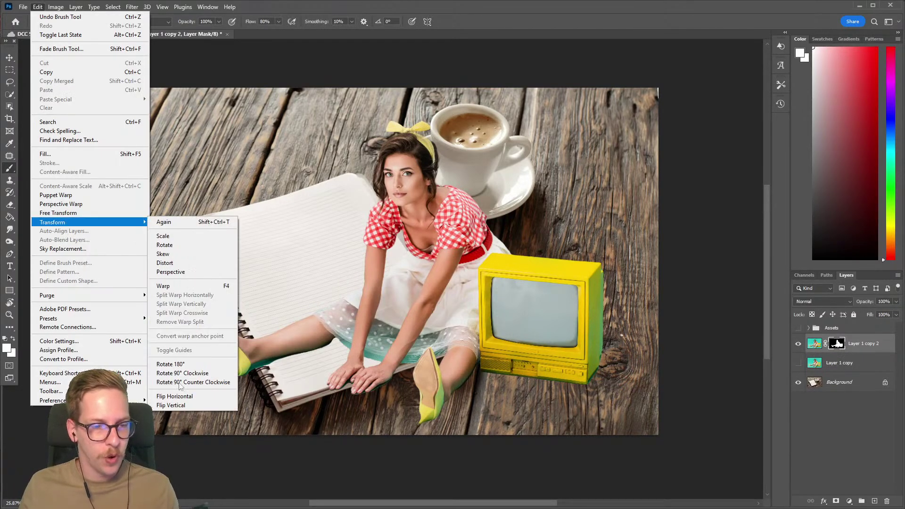
{"action": "left_click", "coordinate": [203, 398]}
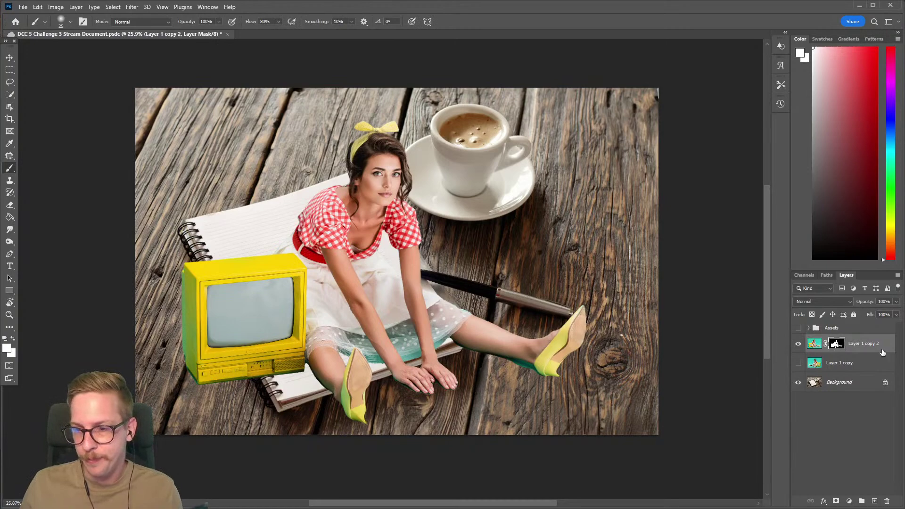
Convert the flipped cutout layer to a Smart Object, and scale it down proportionally to sit on the notebook page.
{"action": "right_click", "coordinate": [854, 349]}
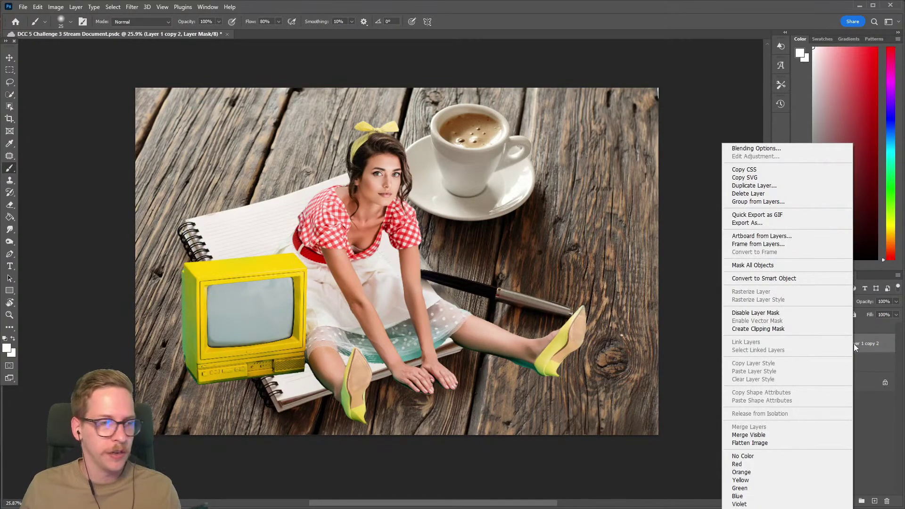
{"action": "left_click", "coordinate": [780, 278]}
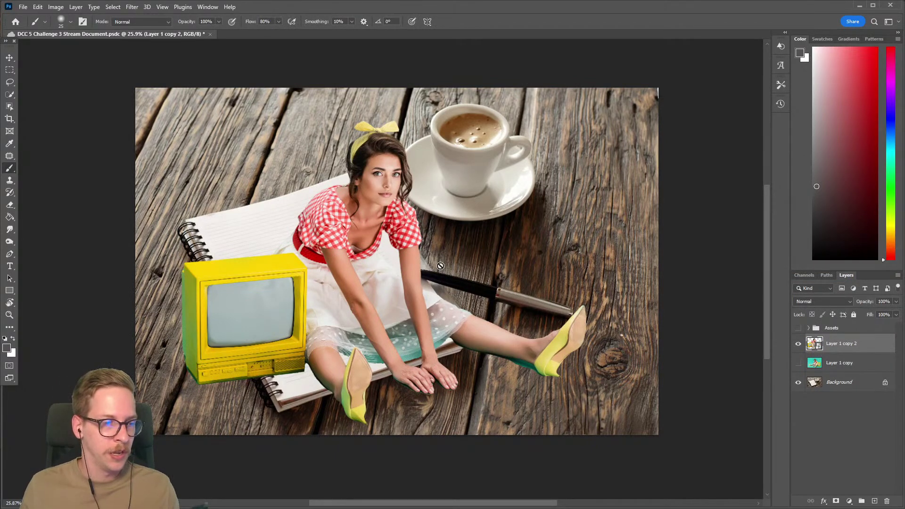
{"action": "key", "text": "v"}
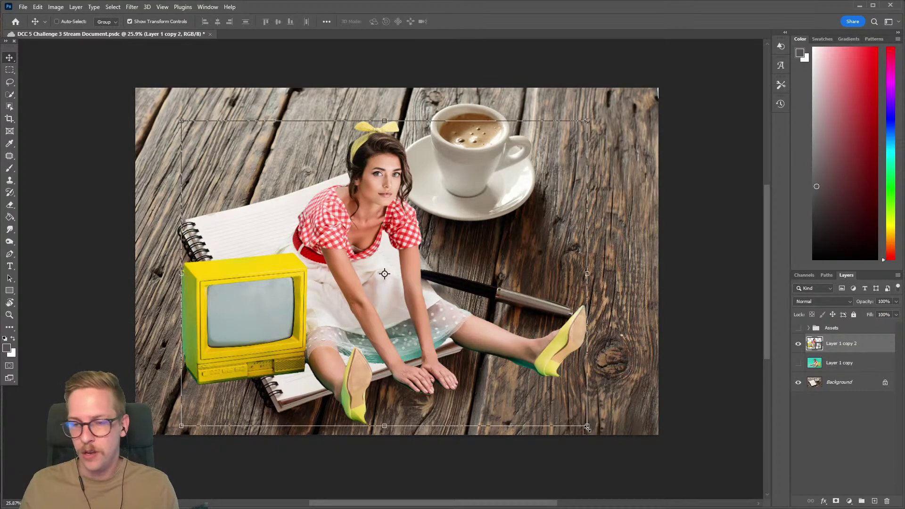
{"action": "left_click_drag", "start_coordinate": [587, 427], "coordinate": [422, 332]}
{"action": "left_click_drag", "start_coordinate": [406, 268], "coordinate": [457, 311]}
{"action": "key", "text": "Return"}
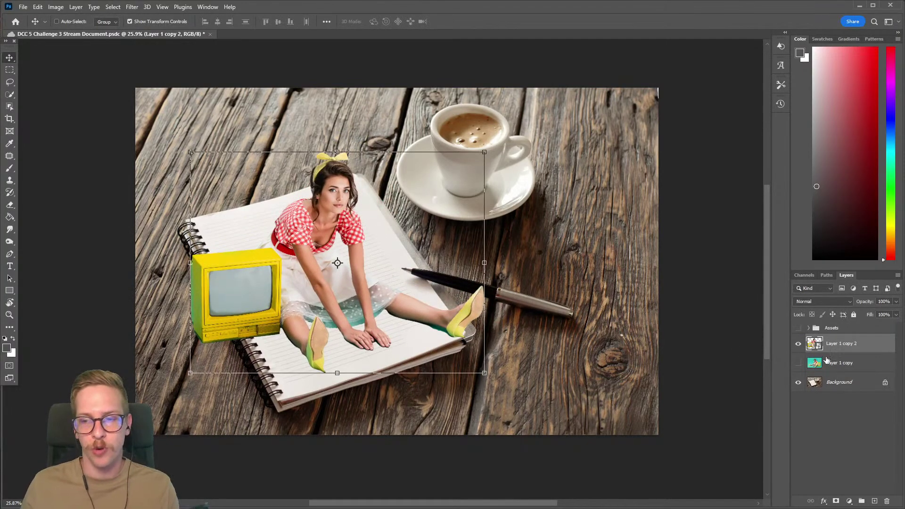
Rename the cutout's Smart Object layer as OG.
{"action": "double_click", "coordinate": [835, 344]}
{"action": "type", "text": "OG"}
{"action": "key", "text": "Return"}
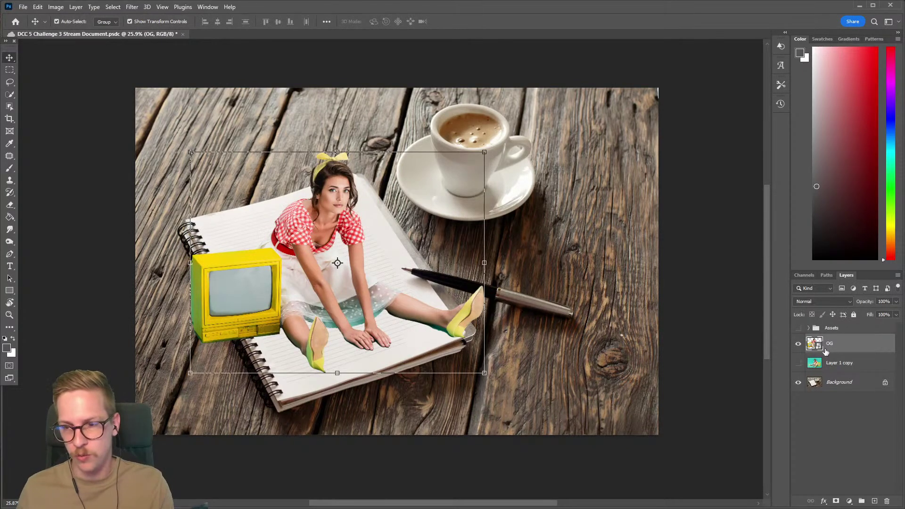
Duplicate the OG layer under the name Figure, hide the original as a backup, and save the document.
{"action": "key", "text": "ctrl+j"}
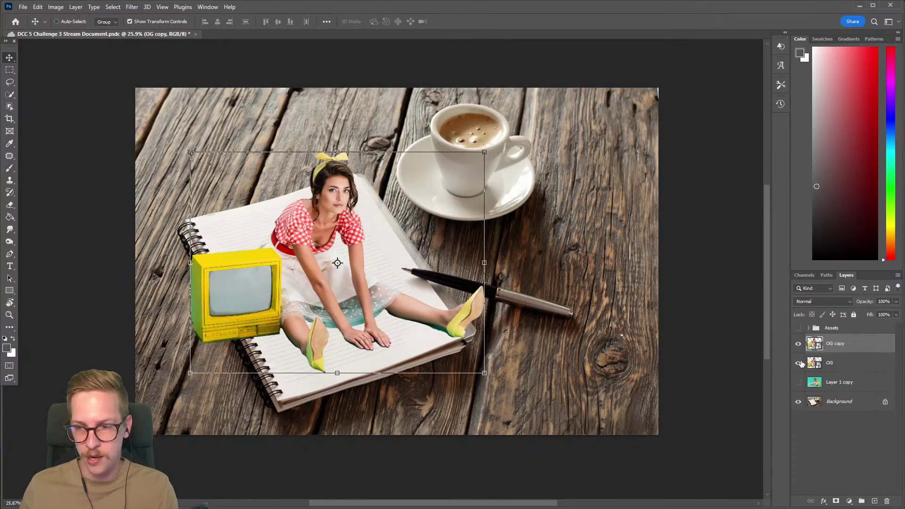
{"action": "left_click", "coordinate": [798, 363]}
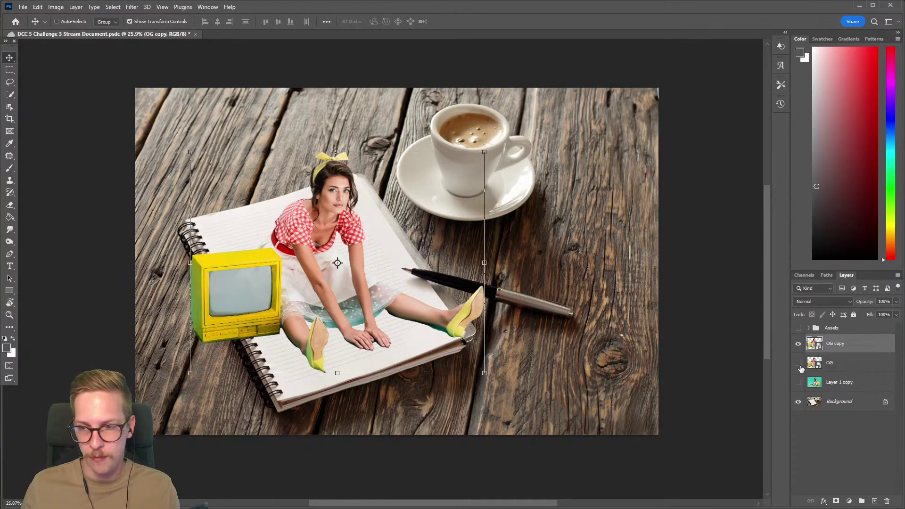
{"action": "key", "text": "ctrl+s"}
{"action": "double_click", "coordinate": [837, 344]}
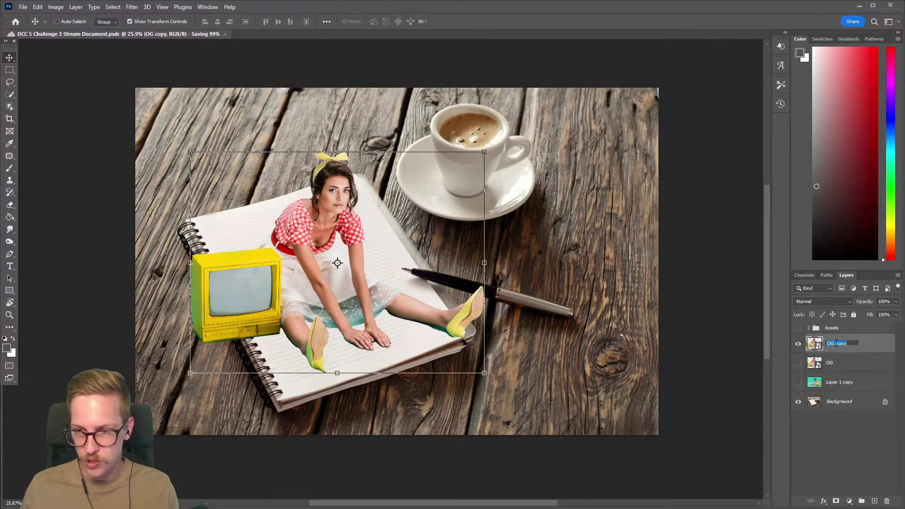
{"action": "type", "text": "Figure"}
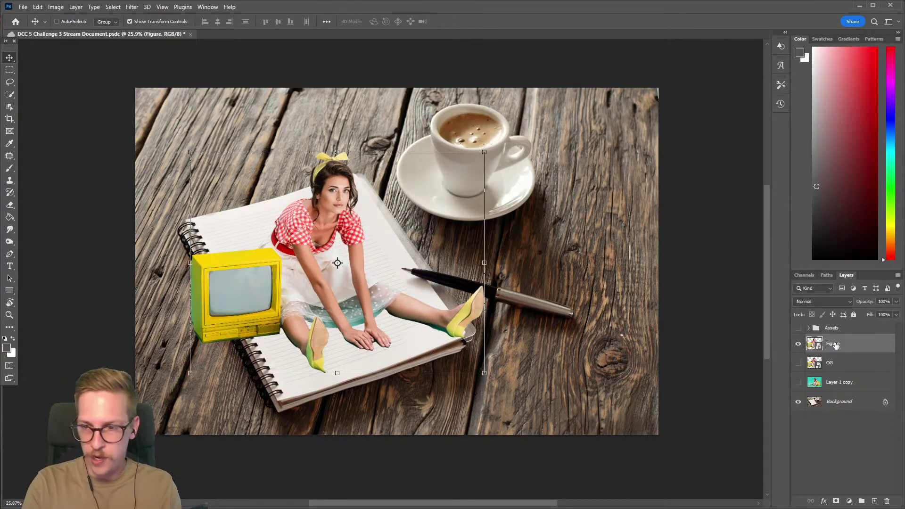
{"action": "key", "text": "Return"}
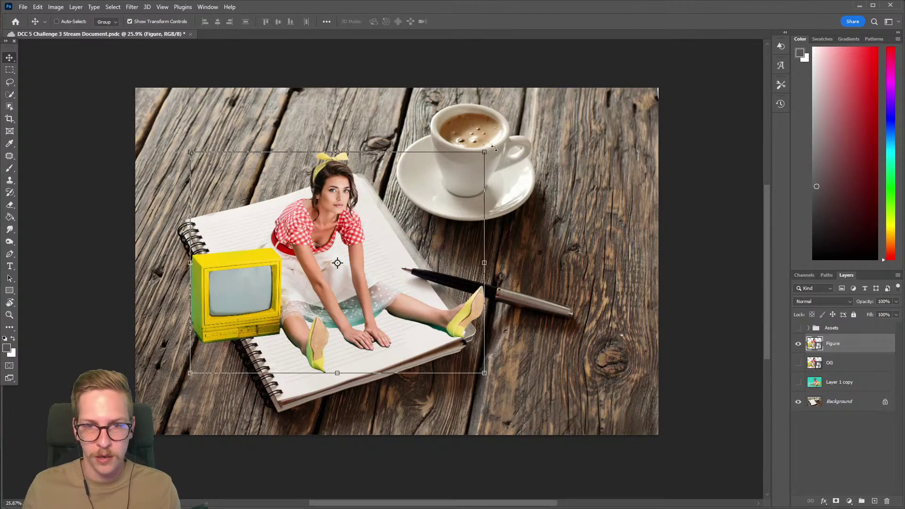
Scale the Figure layer to about 63.4% and position the woman on the notebook page, with the television overlapping its spiral-bound edge.
{"action": "left_click_drag", "start_coordinate": [484, 151], "coordinate": [416, 194]}
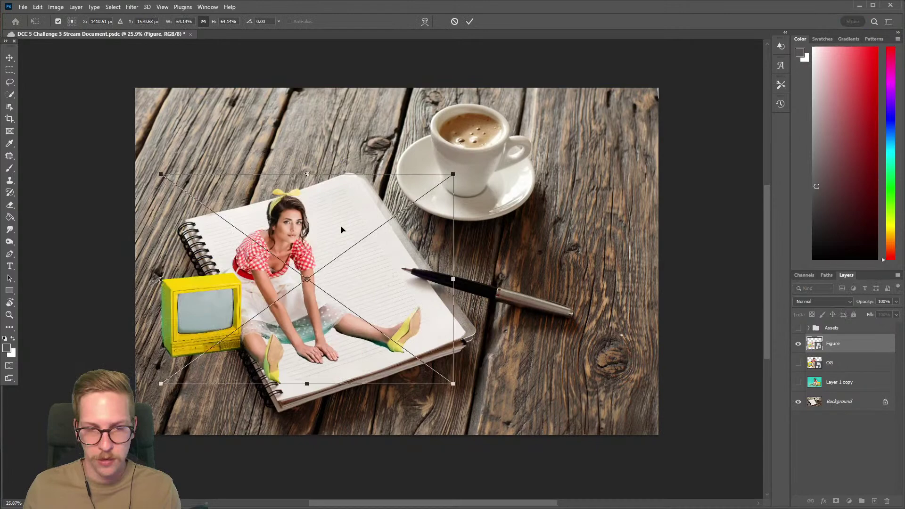
{"action": "left_click_drag", "start_coordinate": [342, 230], "coordinate": [372, 199]}
{"action": "left_click_drag", "start_coordinate": [482, 143], "coordinate": [478, 146]}
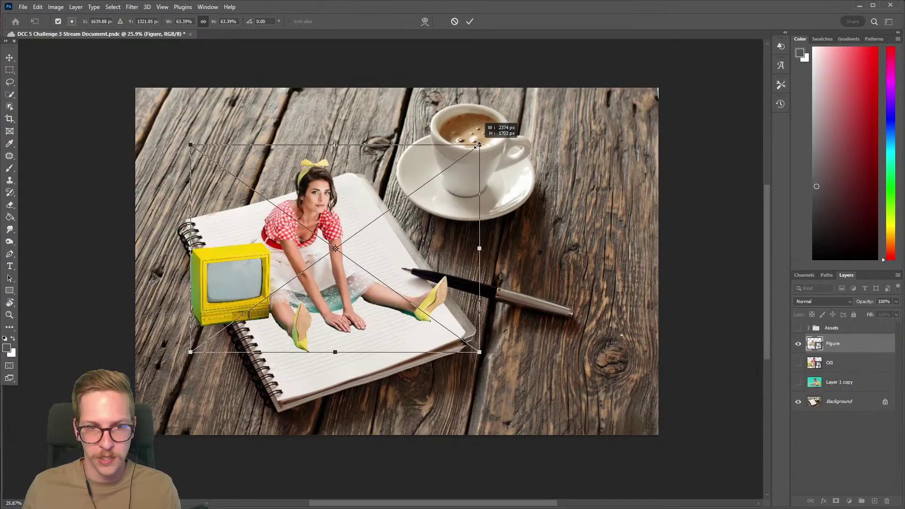
{"action": "scroll", "coordinate": [487, 271], "scroll_direction": "up", "scroll_amount": 2}
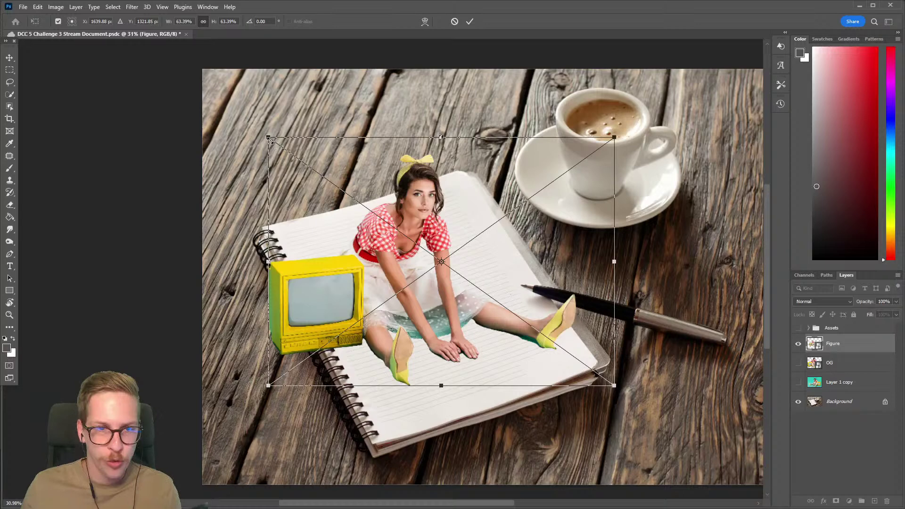
{"action": "left_click_drag", "start_coordinate": [268, 138], "coordinate": [263, 134]}
{"action": "left_click_drag", "start_coordinate": [427, 218], "coordinate": [432, 214]}
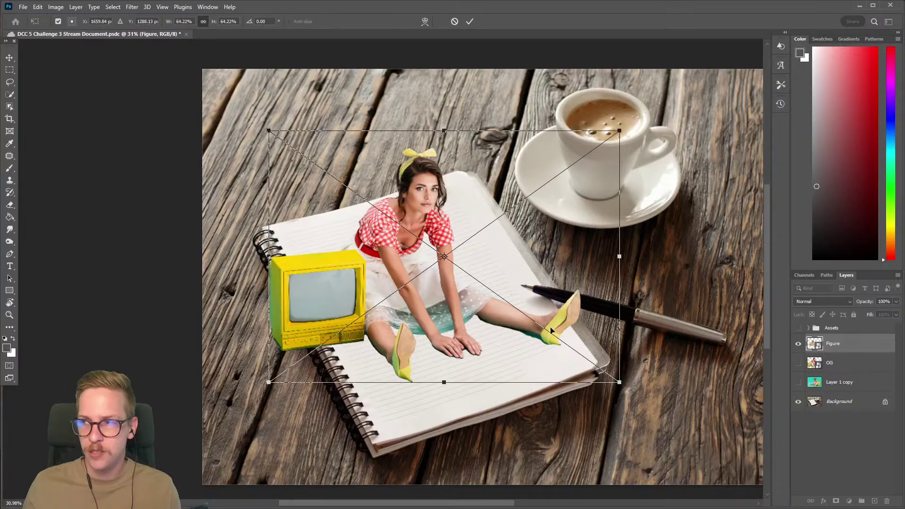
{"action": "left_click_drag", "start_coordinate": [269, 382], "coordinate": [273, 379]}
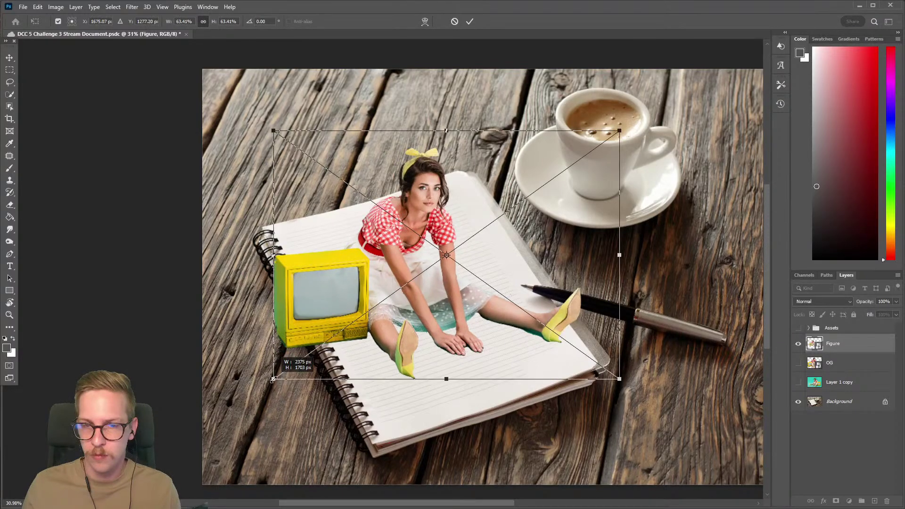
{"action": "key", "text": "Return"}
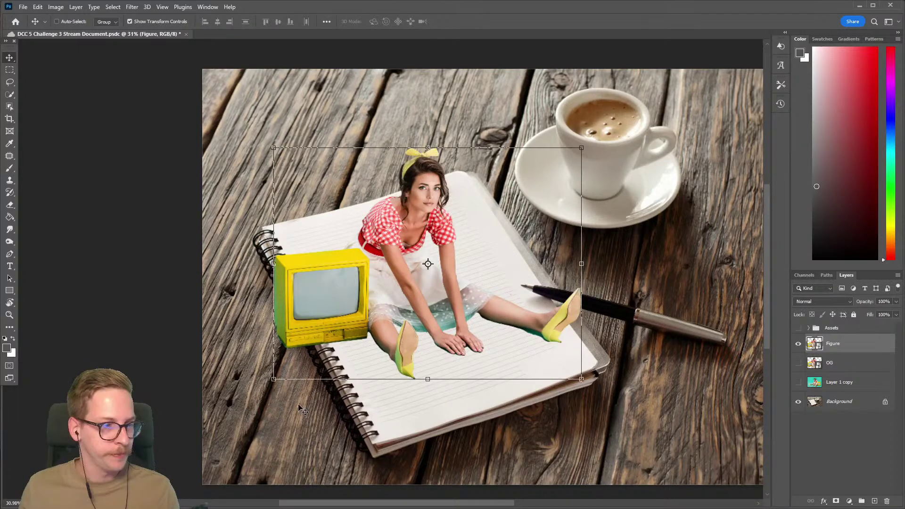
Make three duplicates of the Figure layer and hide the original Figure.
{"action": "key", "text": "ctrl"}
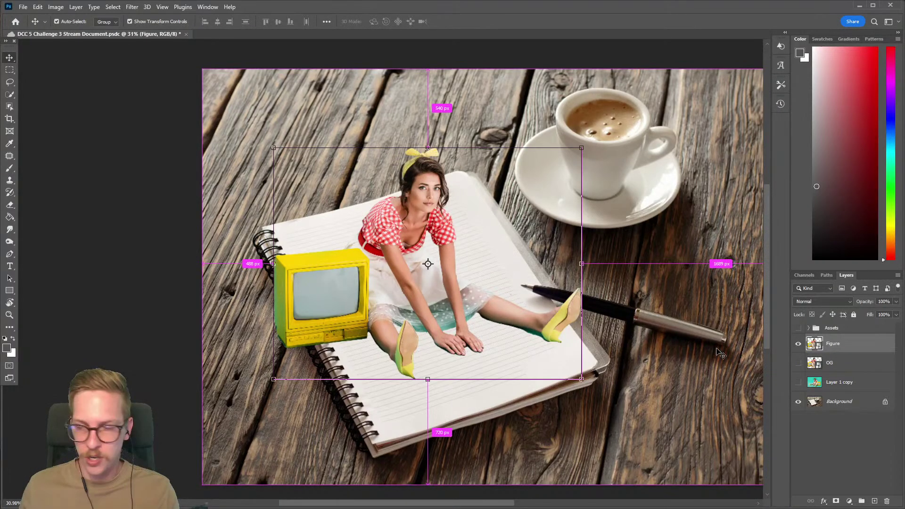
{"action": "key", "text": "ctrl+j"}
{"action": "key", "text": "ctrl+j"}
{"action": "key", "text": "ctrl+j"}
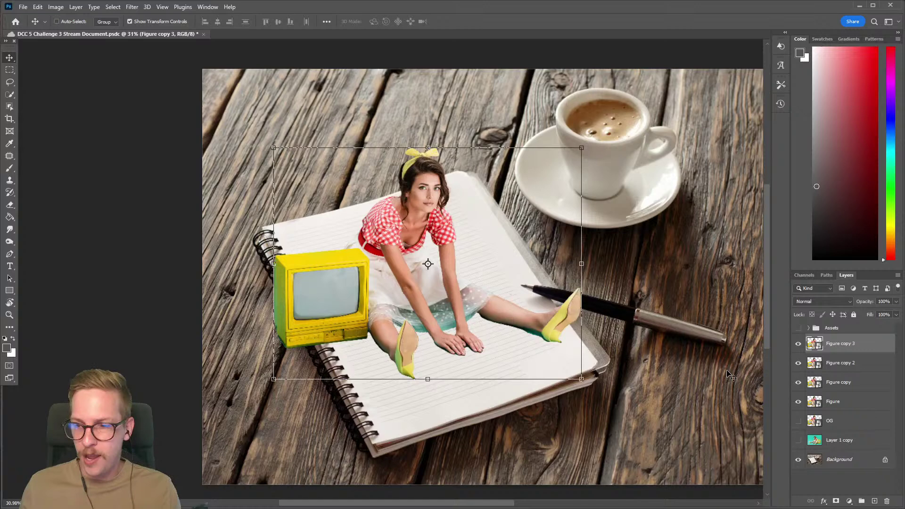
{"action": "left_click", "coordinate": [798, 402]}
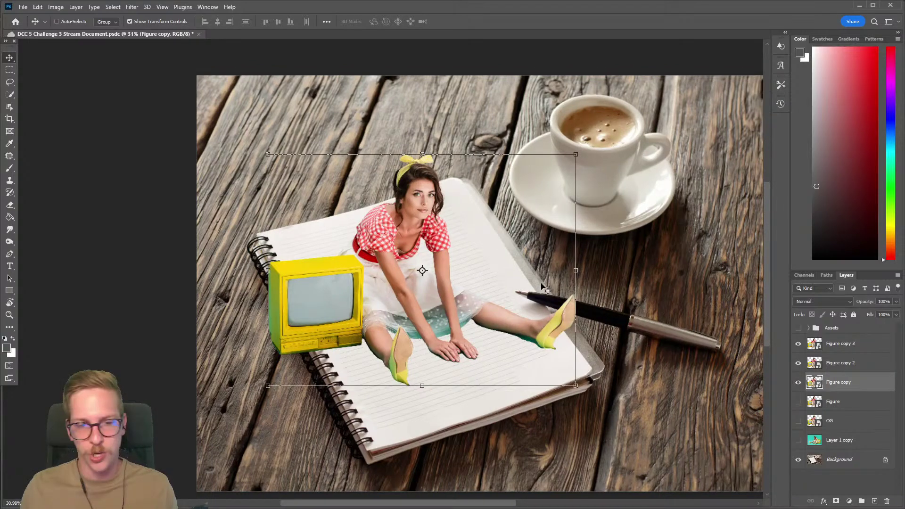
Hide the Figure copy 2 and Figure copy 3 layers, leaving Figure copy as the only visible cutout.
{"action": "key", "text": "b"}
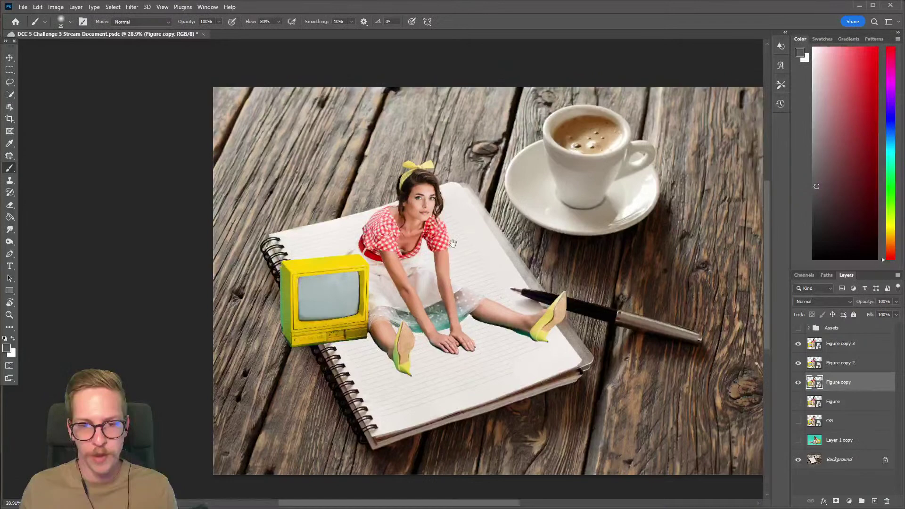
{"action": "scroll", "coordinate": [501, 223], "scroll_direction": "up", "scroll_amount": 1}
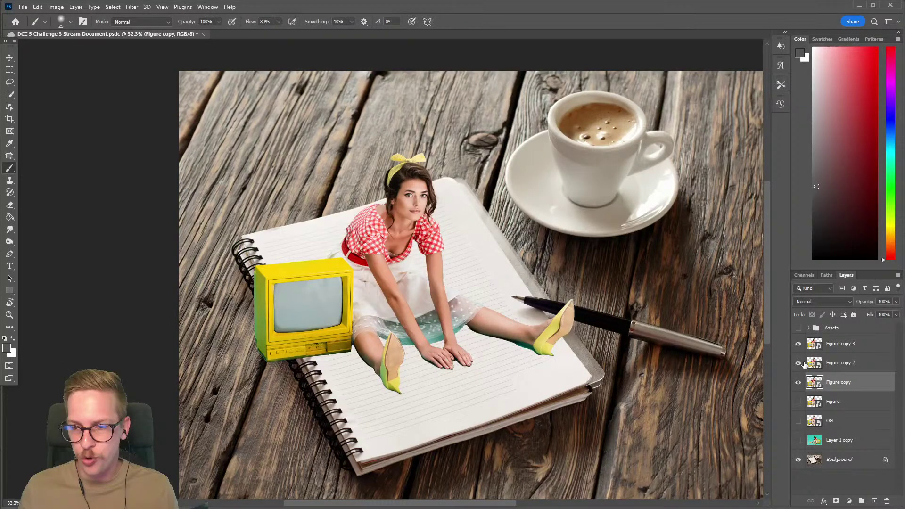
{"action": "left_click_drag", "start_coordinate": [798, 363], "coordinate": [798, 343]}
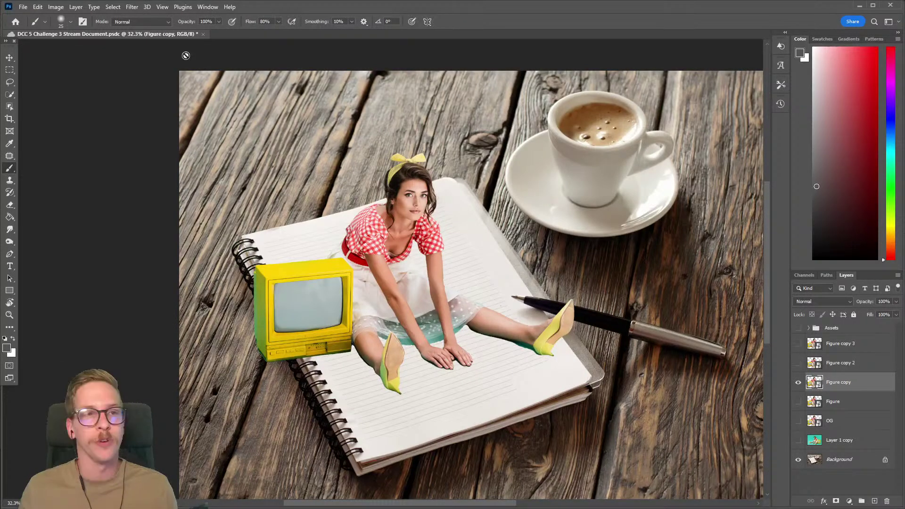
Load the Photocopy sketch filter from the Filter Gallery for the Figure copy layer, with Detail at 2.
{"action": "left_click", "coordinate": [133, 10]}
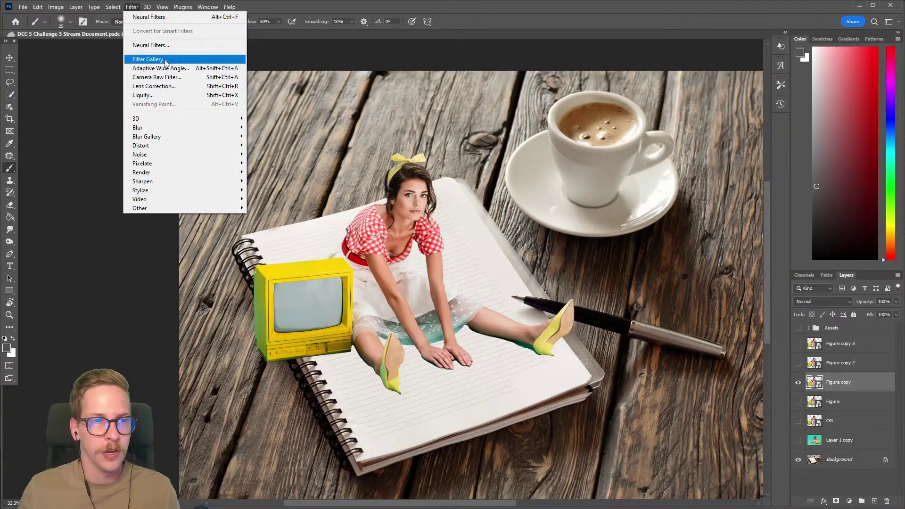
{"action": "left_click", "coordinate": [147, 60]}
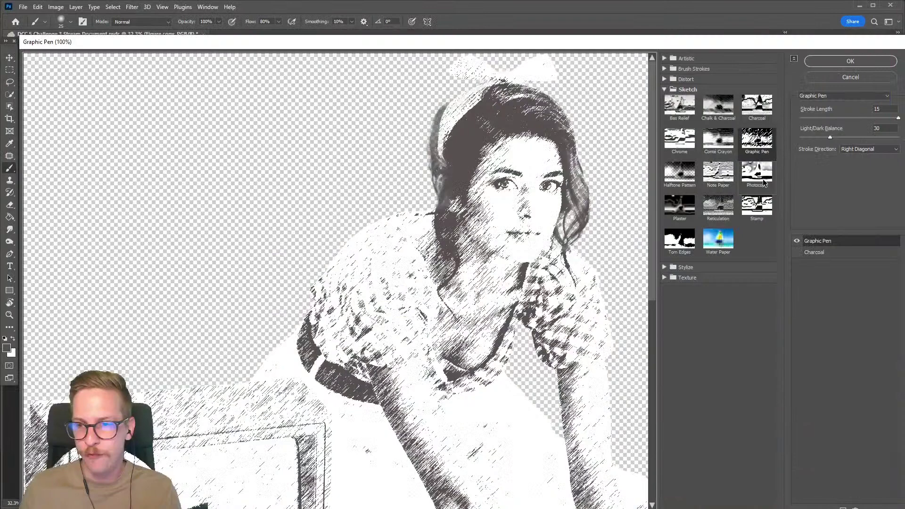
{"action": "left_click", "coordinate": [756, 175]}
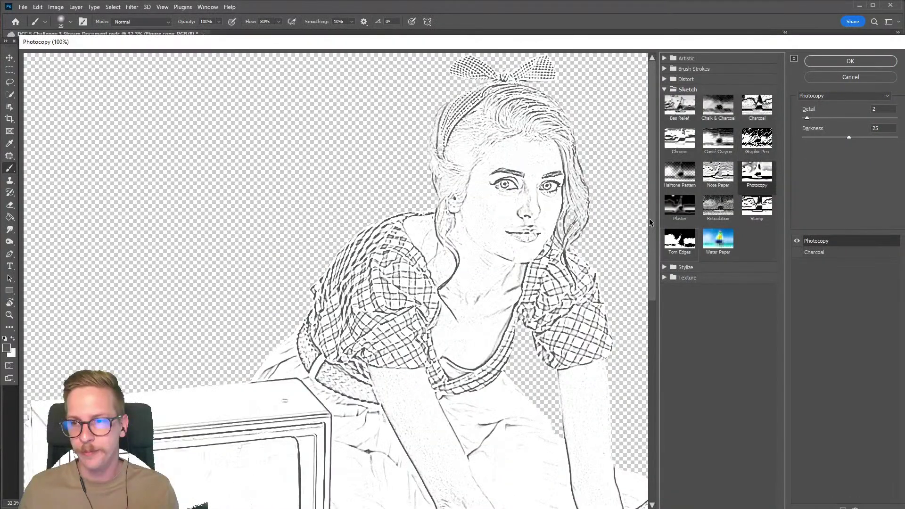
{"action": "left_click_drag", "start_coordinate": [529, 368], "coordinate": [419, 318]}
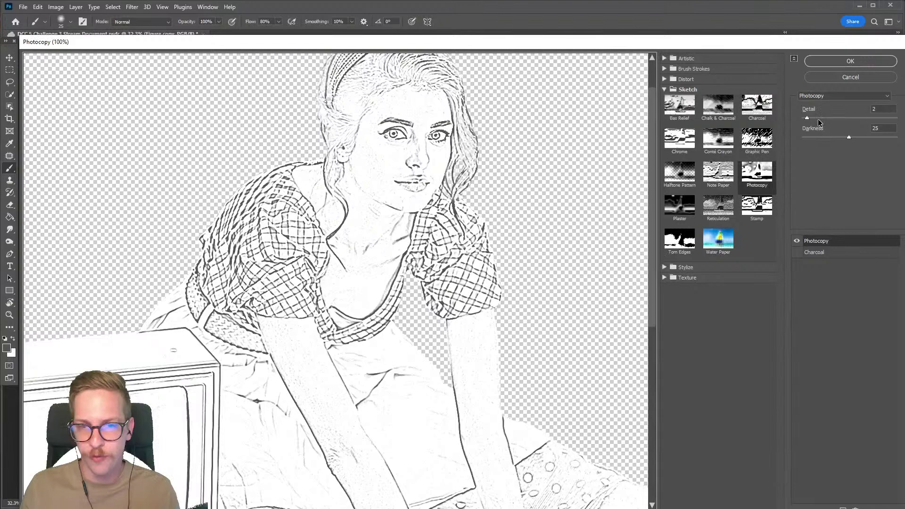
{"action": "mouse_move", "coordinate": [819, 122]}
{"action": "left_mouse_down"}
{"action": "mouse_move", "coordinate": [841, 125]}
{"action": "mouse_move", "coordinate": [810, 127]}
{"action": "left_mouse_up"}
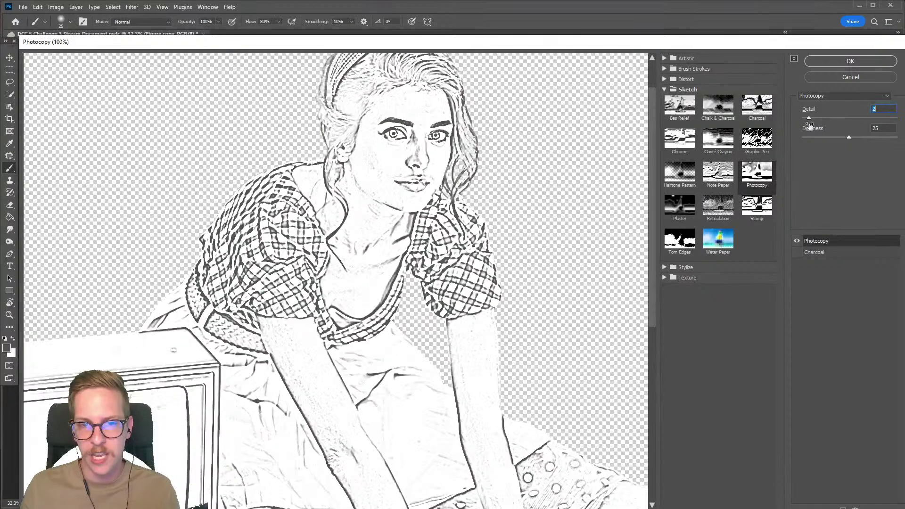
{"action": "left_click_drag", "start_coordinate": [476, 377], "coordinate": [414, 306]}
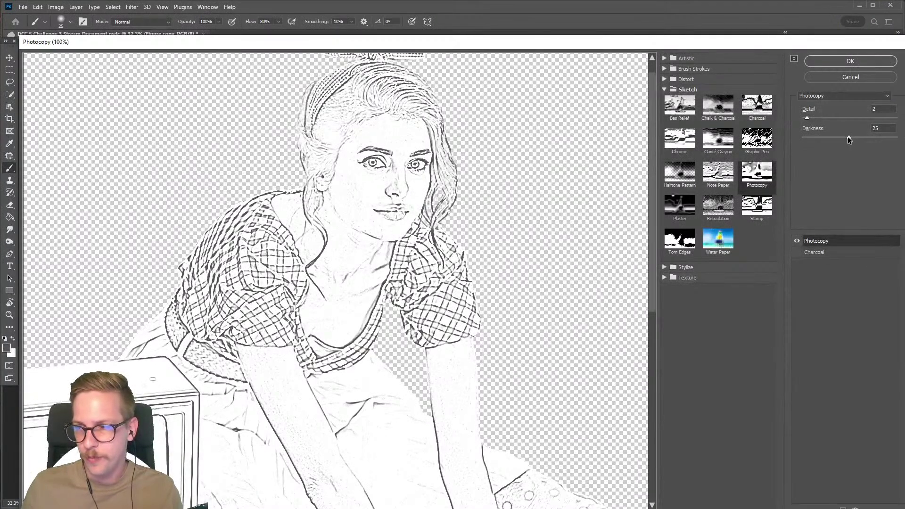
Set the Photocopy filter's Darkness to 27, checking the preview on the arms and face, and apply the filter.
{"action": "left_click", "coordinate": [848, 136]}
{"action": "left_click_drag", "start_coordinate": [837, 139], "coordinate": [866, 144]}
{"action": "left_click_drag", "start_coordinate": [444, 384], "coordinate": [230, 145]}
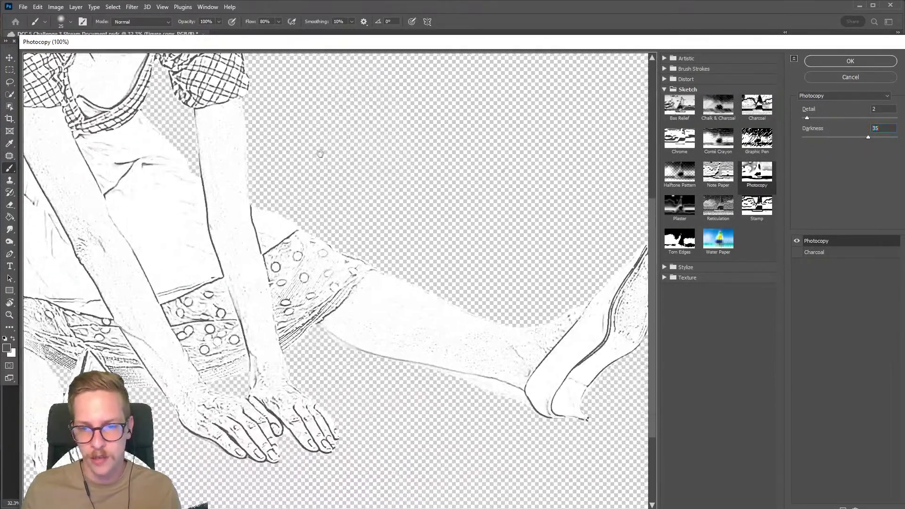
{"action": "left_click_drag", "start_coordinate": [869, 137], "coordinate": [836, 143]}
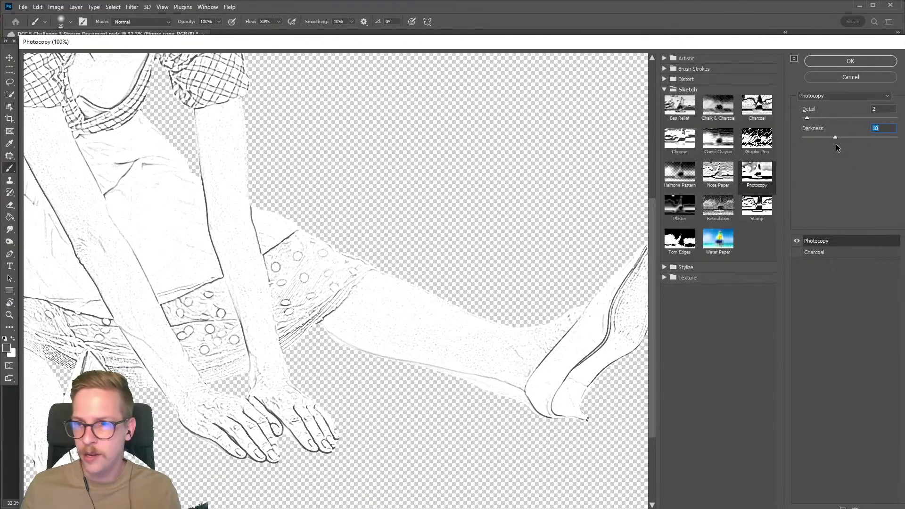
{"action": "left_click_drag", "start_coordinate": [843, 140], "coordinate": [861, 139]}
{"action": "left_click_drag", "start_coordinate": [428, 190], "coordinate": [683, 422]}
{"action": "left_click_drag", "start_coordinate": [860, 137], "coordinate": [855, 137]}
{"action": "left_click", "coordinate": [853, 63]}
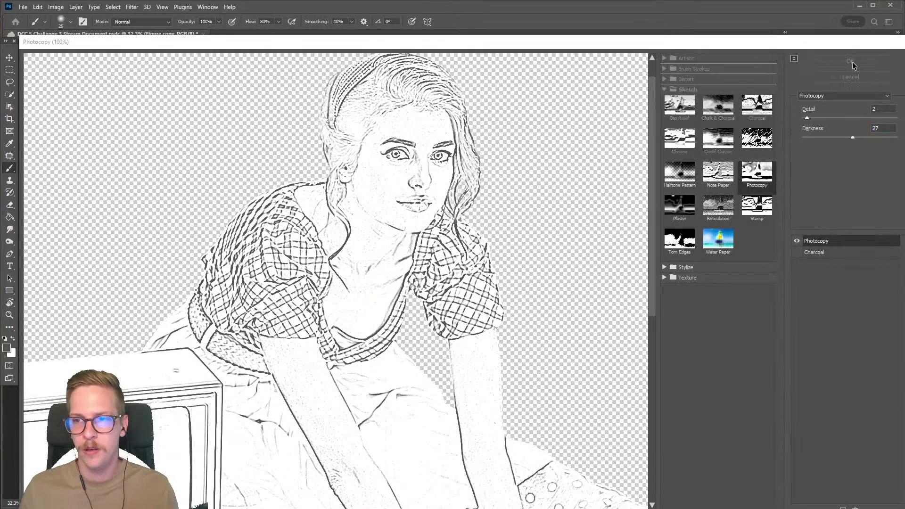
Rename the filtered Figure copy layer as Photocopy.
{"action": "double_click", "coordinate": [837, 383]}
{"action": "type", "text": "Photos"}
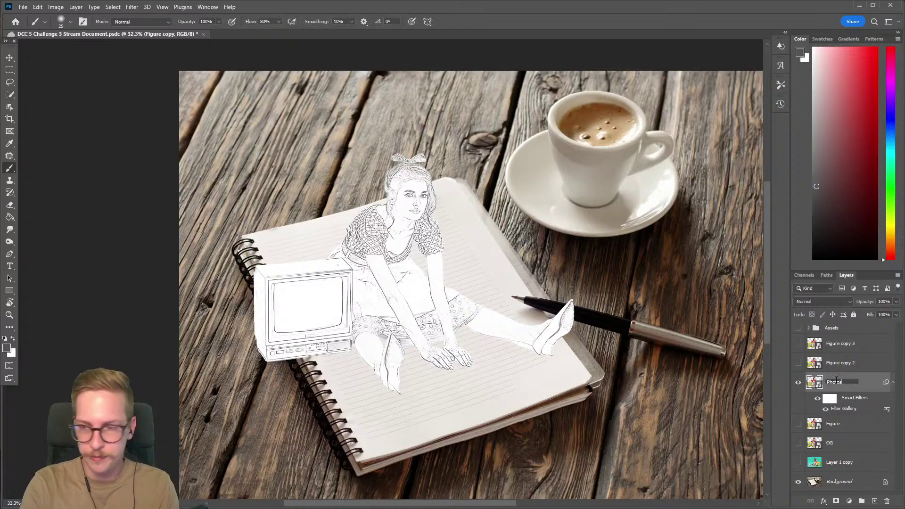
{"action": "type", "text": "copy"}
{"action": "key", "text": "Return"}
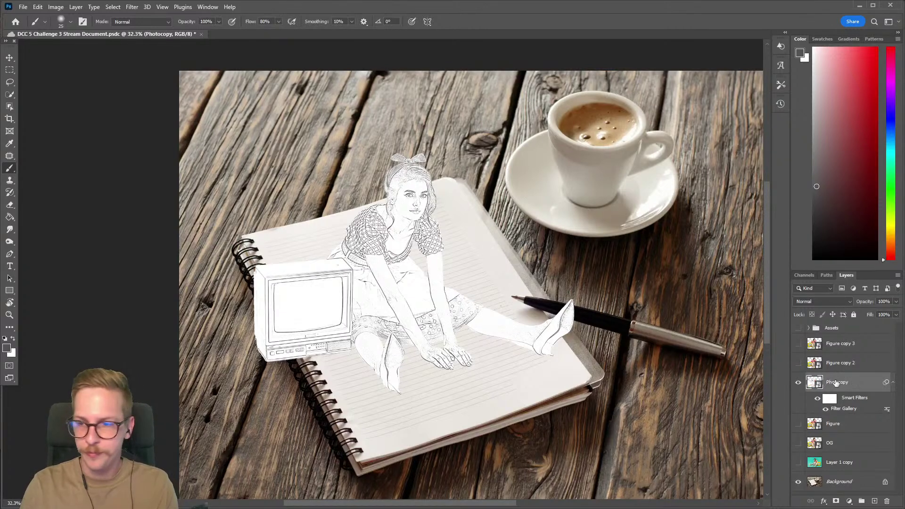
Hide the Photocopy layer, then show and select the Figure copy 2 layer.
{"action": "left_click", "coordinate": [798, 385]}
{"action": "left_click", "coordinate": [798, 362]}
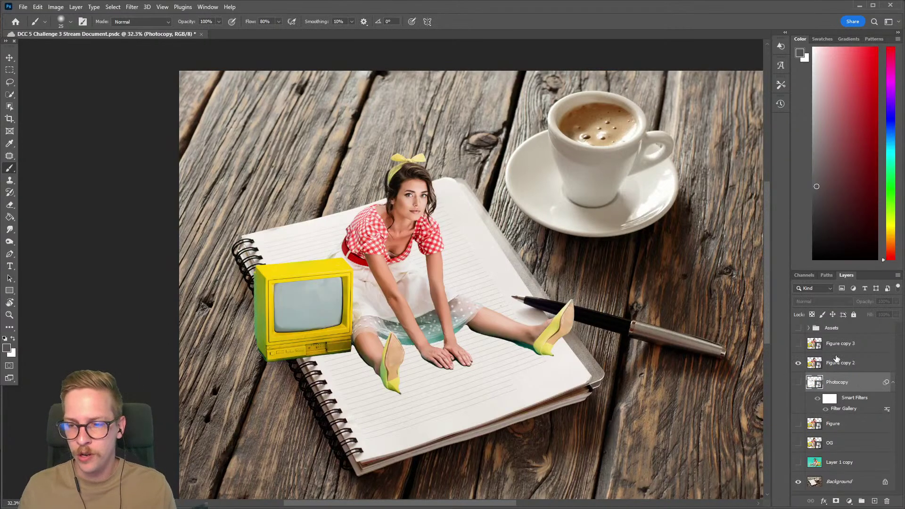
{"action": "double_click", "coordinate": [836, 363]}
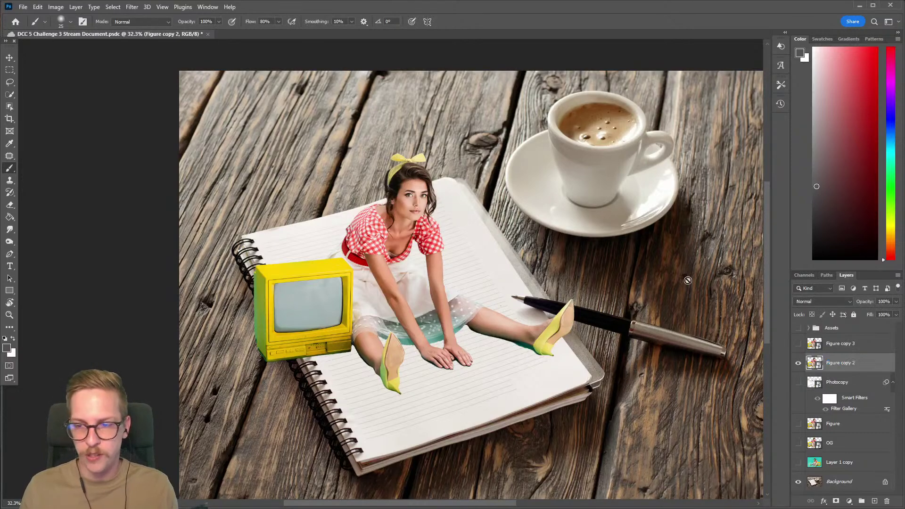
{"action": "key", "text": "Return"}
Load the Charcoal sketch filter from the Filter Gallery for Figure copy 2 and inspect its preview across the figure.
{"action": "left_click", "coordinate": [132, 7]}
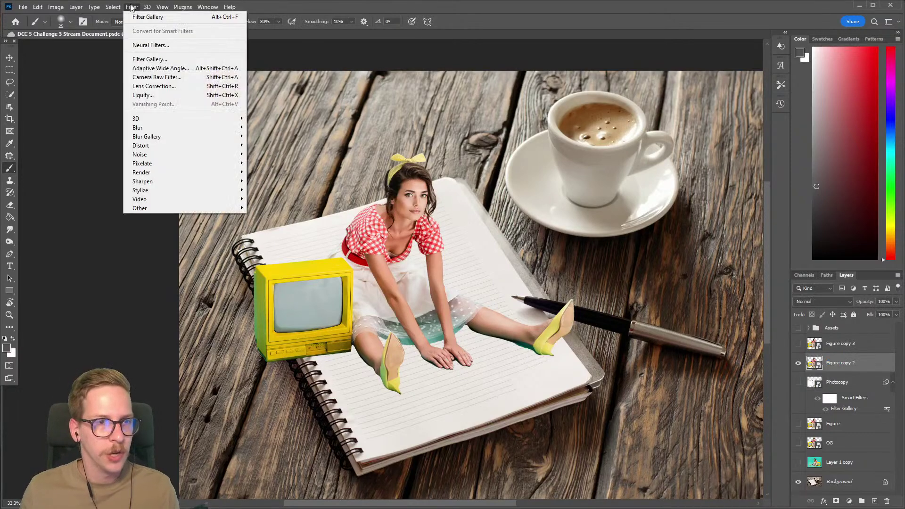
{"action": "left_click", "coordinate": [149, 59]}
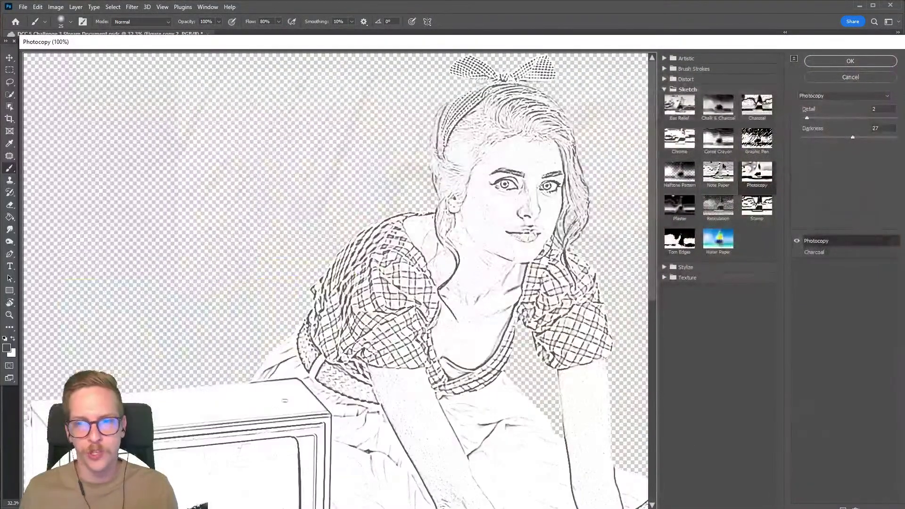
{"action": "left_click", "coordinate": [755, 99]}
{"action": "left_click_drag", "start_coordinate": [494, 270], "coordinate": [314, 258]}
{"action": "left_click_drag", "start_coordinate": [278, 232], "coordinate": [350, 48]}
{"action": "left_click_drag", "start_coordinate": [494, 355], "coordinate": [468, 436]}
{"action": "left_click_drag", "start_coordinate": [382, 332], "coordinate": [409, 451]}
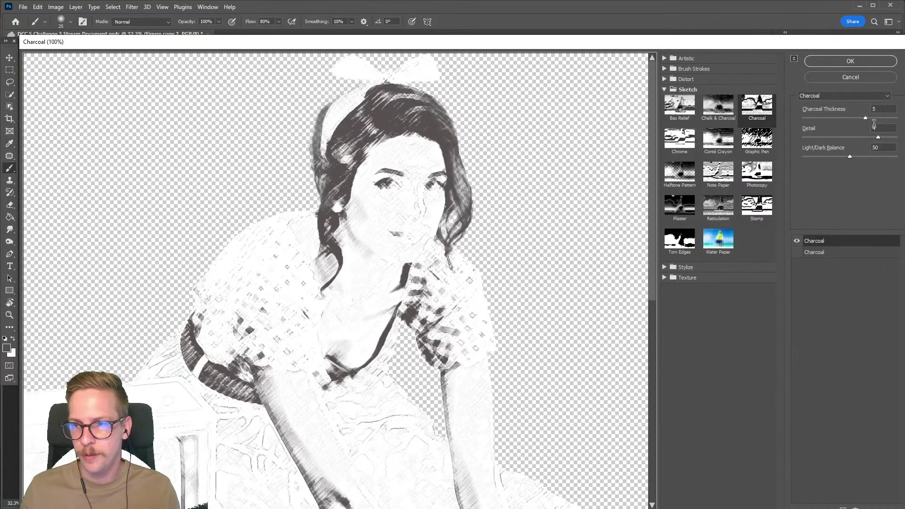
Set the Charcoal filter to Charcoal Thickness 4, Detail 4 and Light/Dark Balance 50, and apply it.
{"action": "mouse_move", "coordinate": [865, 119]}
{"action": "left_mouse_down"}
{"action": "mouse_move", "coordinate": [795, 120]}
{"action": "mouse_move", "coordinate": [849, 112]}
{"action": "left_mouse_up"}
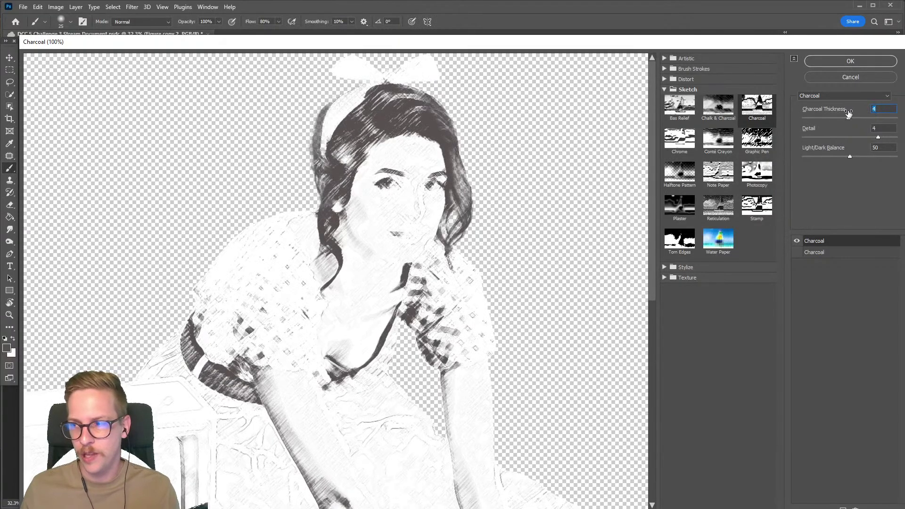
{"action": "left_click_drag", "start_coordinate": [877, 139], "coordinate": [826, 136]}
{"action": "left_click_drag", "start_coordinate": [484, 300], "coordinate": [456, 115]}
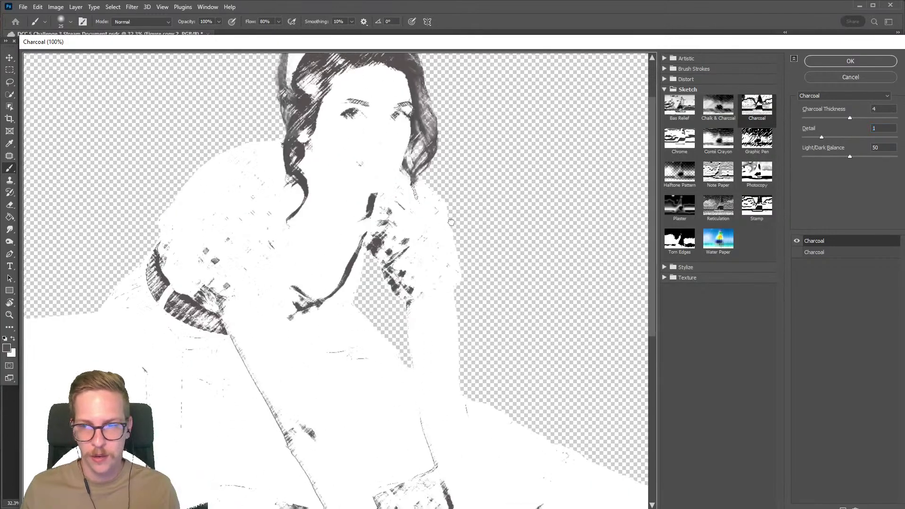
{"action": "left_click", "coordinate": [821, 137]}
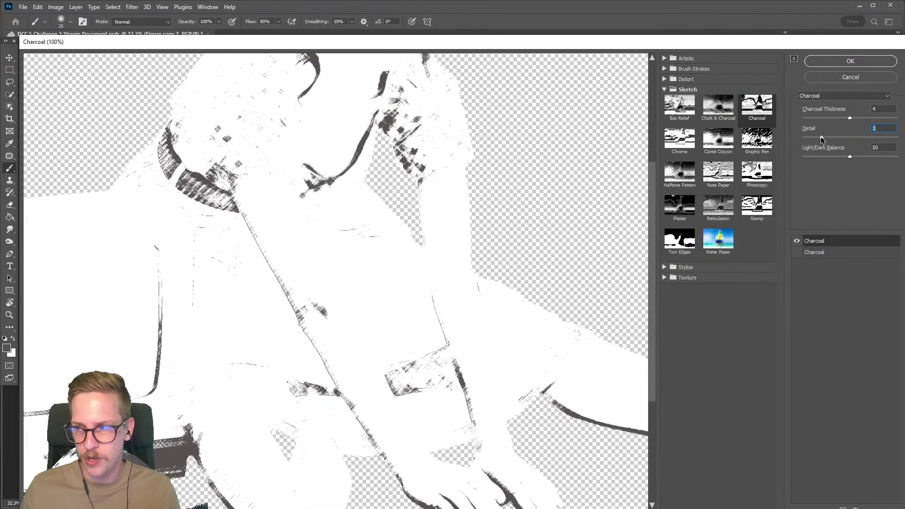
{"action": "left_click_drag", "start_coordinate": [825, 138], "coordinate": [898, 138]}
{"action": "left_click_drag", "start_coordinate": [590, 139], "coordinate": [584, 272]}
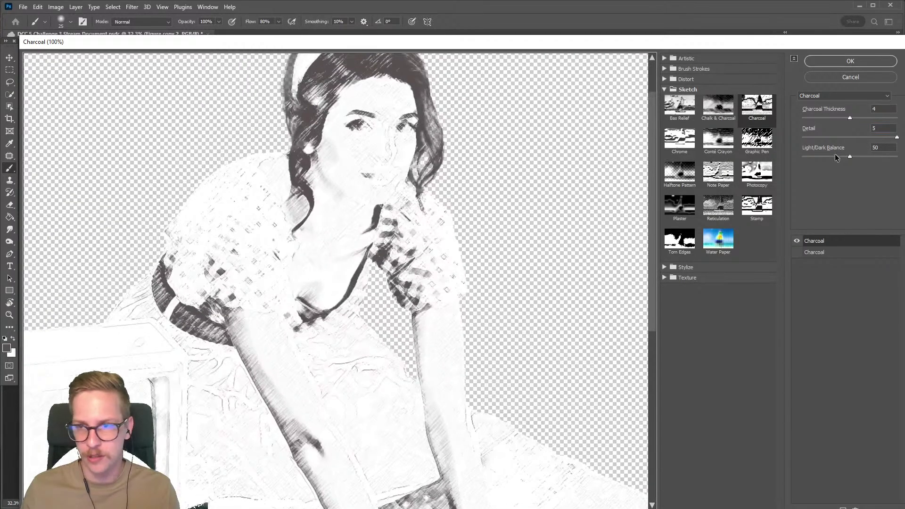
{"action": "left_click_drag", "start_coordinate": [896, 139], "coordinate": [885, 137]}
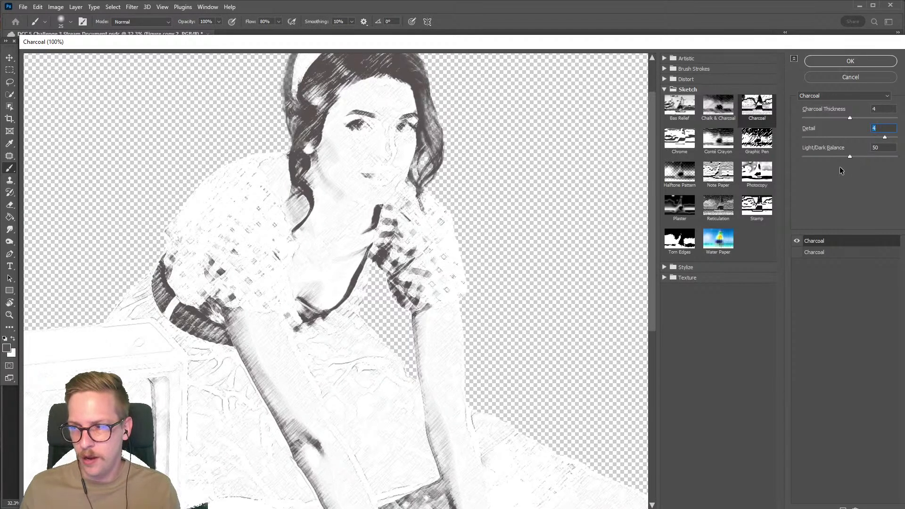
{"action": "mouse_move", "coordinate": [850, 159]}
{"action": "left_mouse_down"}
{"action": "mouse_move", "coordinate": [898, 157]}
{"action": "mouse_move", "coordinate": [854, 161]}
{"action": "left_mouse_up"}
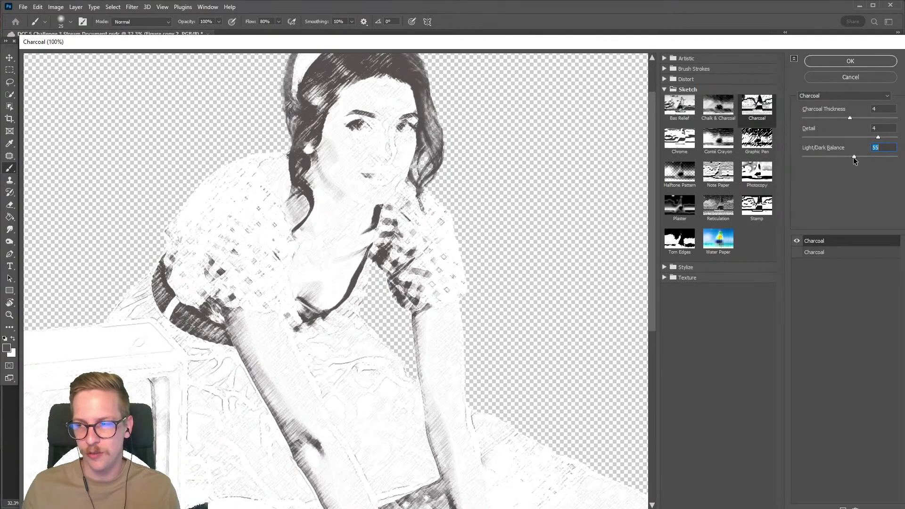
{"action": "left_click_drag", "start_coordinate": [855, 160], "coordinate": [849, 160]}
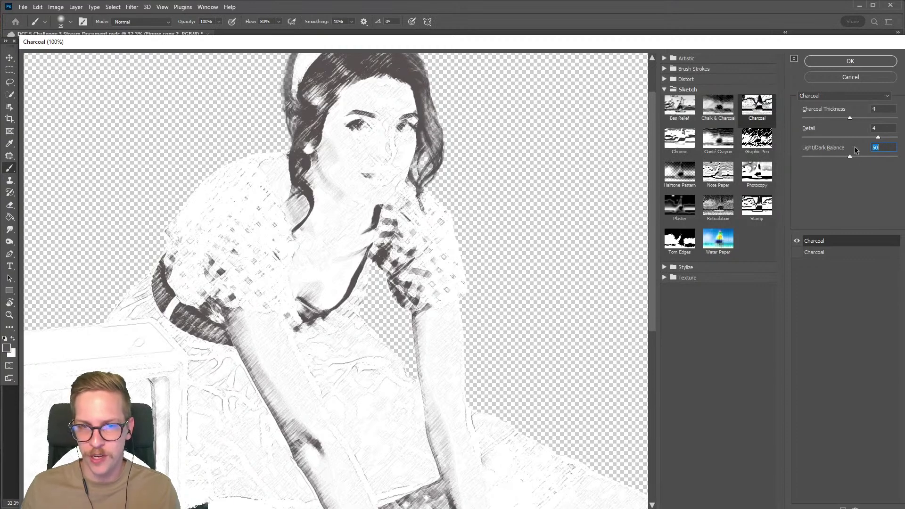
{"action": "left_click", "coordinate": [876, 63]}
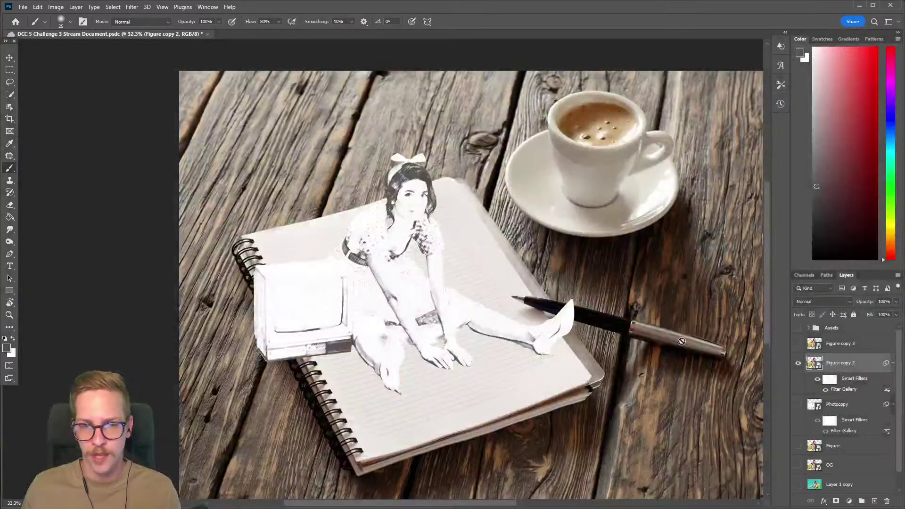
Rename the filtered Figure copy 2 layer as Charcoal.
{"action": "double_click", "coordinate": [834, 362]}
{"action": "type", "text": "Charcoal"}
{"action": "key", "text": "Return"}
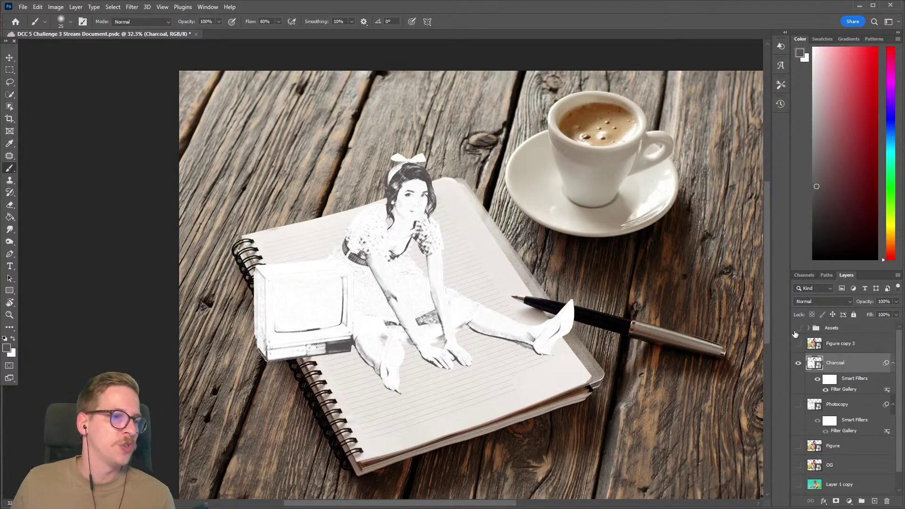
Compare the Charcoal and Photocopy versions of the figure by switching their layer visibility.
{"action": "left_click", "coordinate": [798, 363]}
{"action": "left_click", "coordinate": [797, 405]}
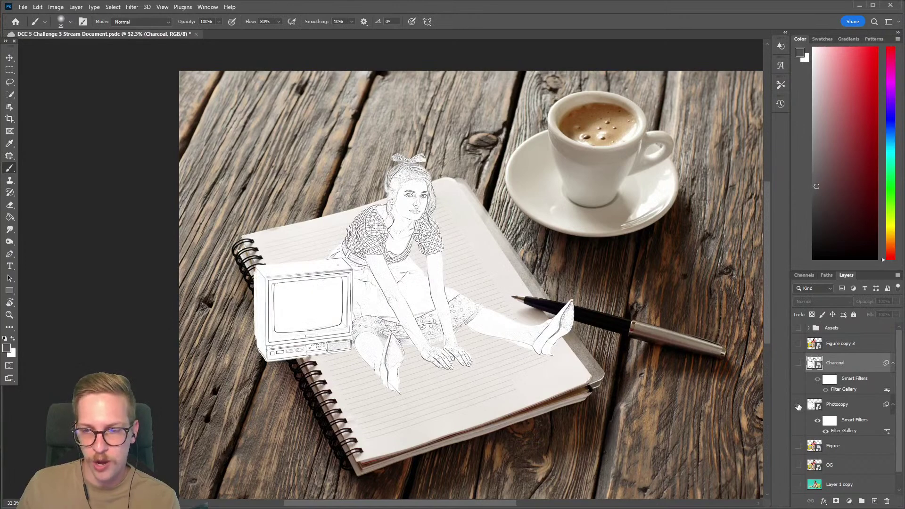
{"action": "left_click", "coordinate": [798, 405]}
{"action": "left_click", "coordinate": [798, 363]}
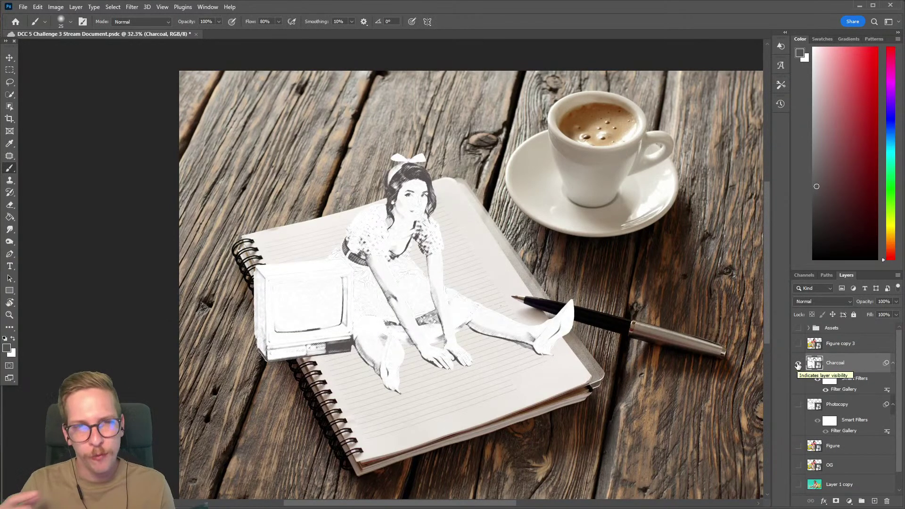
Hide the Charcoal layer, then show and select the Figure copy 3 layer.
{"action": "left_click", "coordinate": [798, 364]}
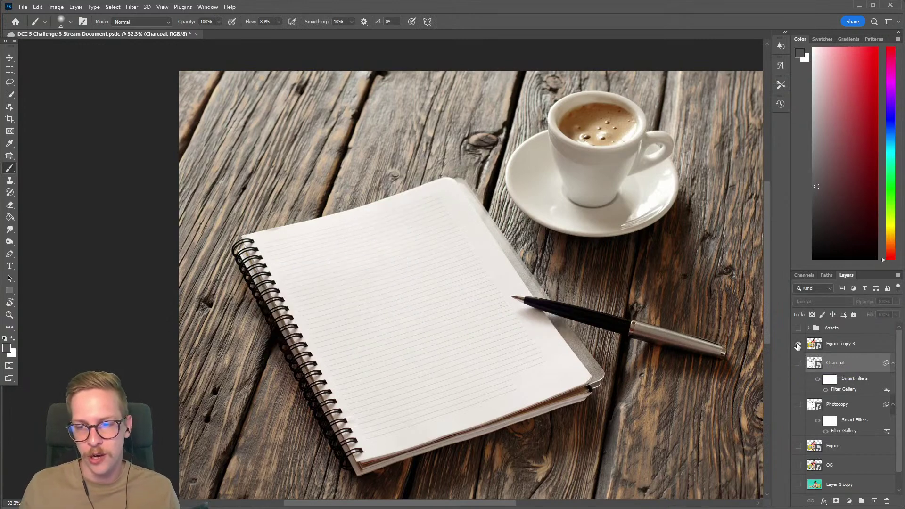
{"action": "left_click", "coordinate": [798, 344]}
{"action": "left_click", "coordinate": [832, 346]}
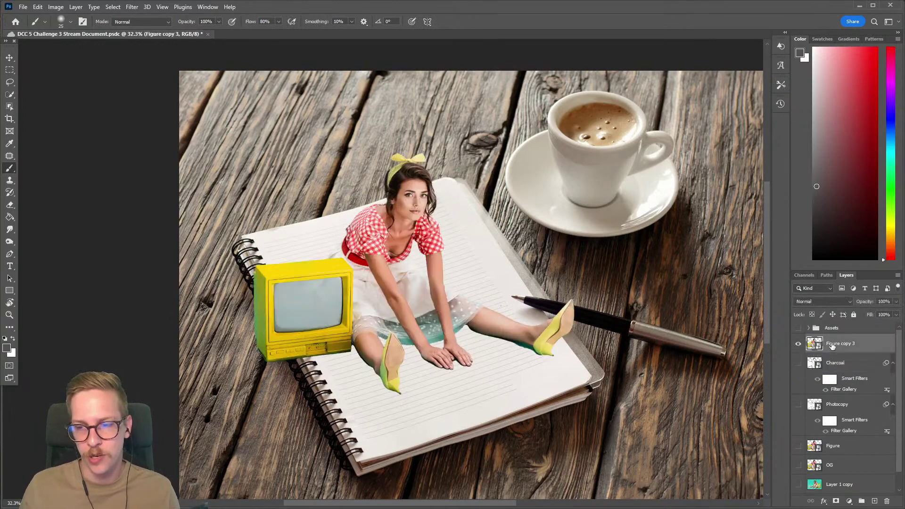
Open the Filter Gallery for the Figure copy 3 layer and choose the Graphic Pen sketch filter.
{"action": "left_click", "coordinate": [133, 7]}
{"action": "left_click", "coordinate": [150, 60]}
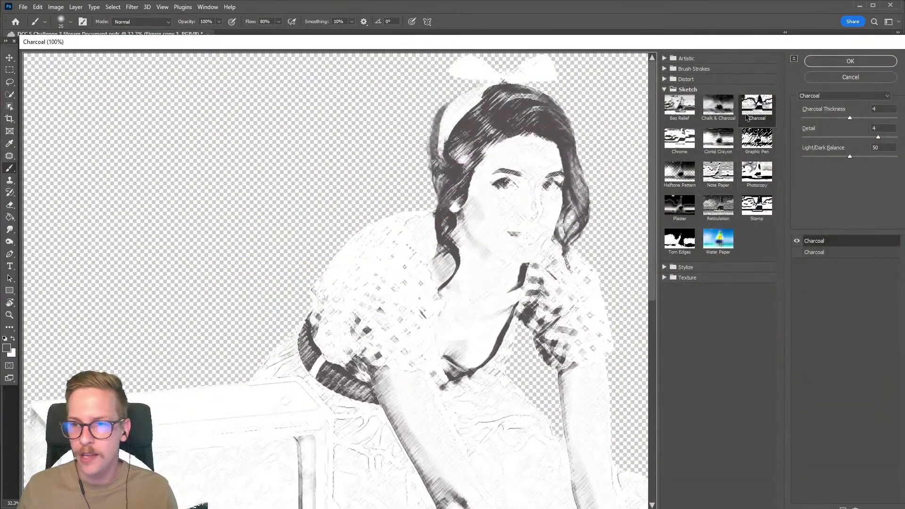
{"action": "left_click", "coordinate": [756, 141]}
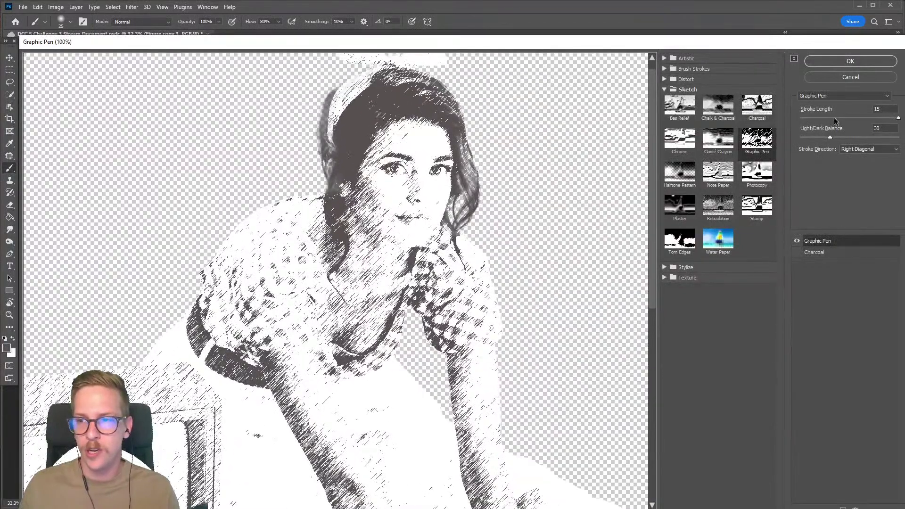
Try Stroke Length 3 and Light/Dark Balance 38 on the Graphic Pen preview, returning to Stroke Length 15 and Balance 30.
{"action": "left_click_drag", "start_coordinate": [898, 118], "coordinate": [815, 122]}
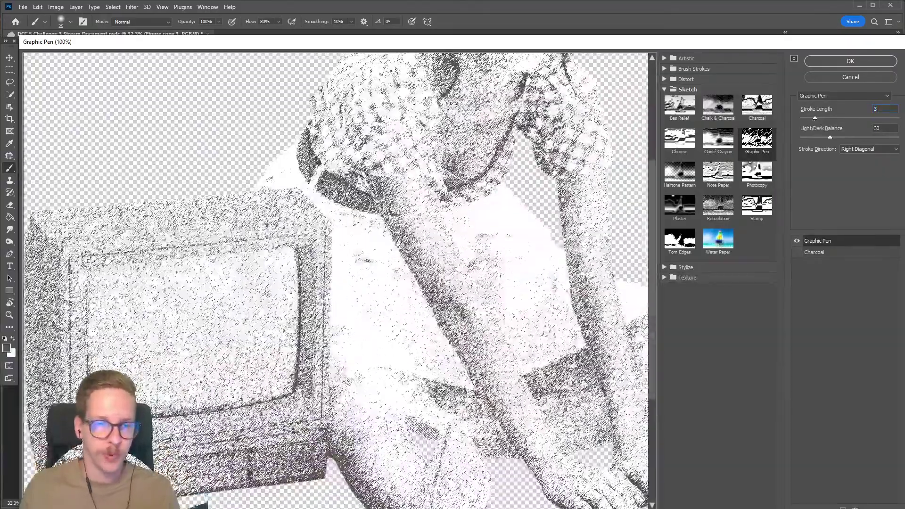
{"action": "left_click_drag", "start_coordinate": [476, 271], "coordinate": [283, 471]}
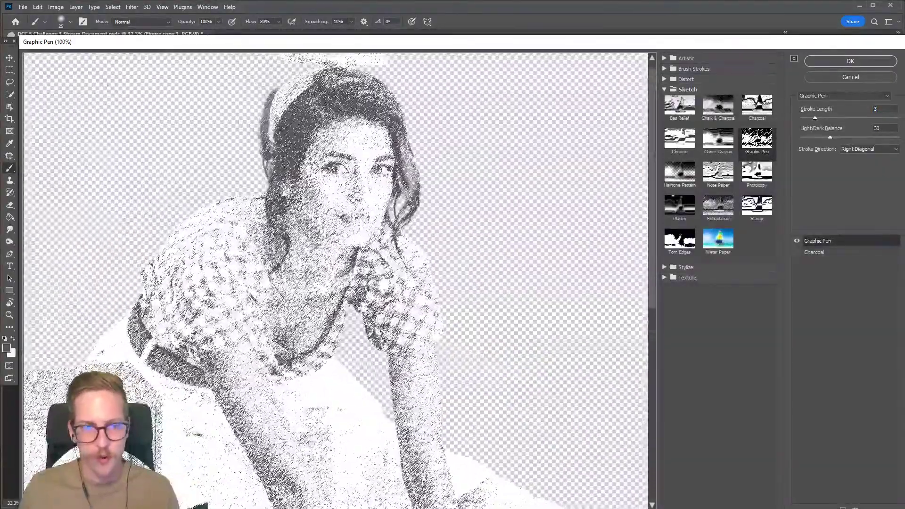
{"action": "left_click_drag", "start_coordinate": [821, 120], "coordinate": [898, 119]}
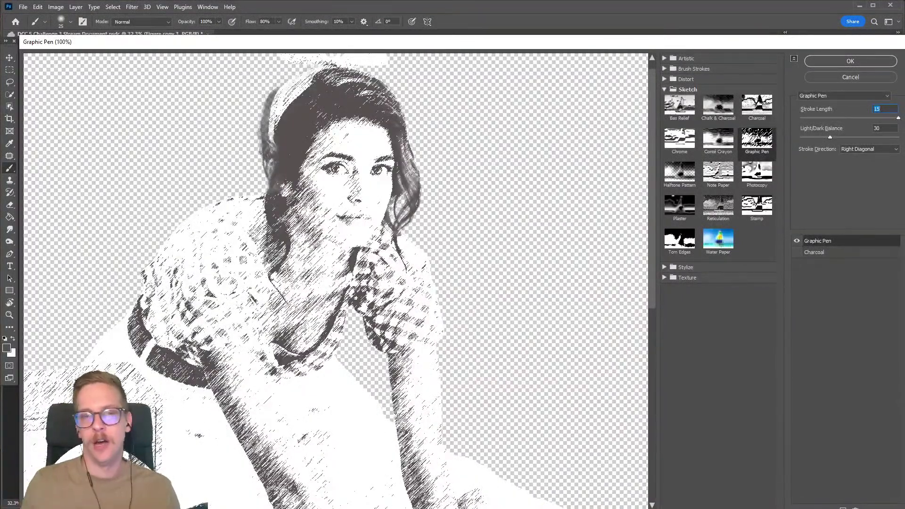
{"action": "mouse_move", "coordinate": [389, 264]}
{"action": "left_mouse_down"}
{"action": "mouse_move", "coordinate": [433, 267]}
{"action": "mouse_move", "coordinate": [433, 255]}
{"action": "left_mouse_up"}
{"action": "mouse_move", "coordinate": [829, 138]}
{"action": "left_mouse_down"}
{"action": "mouse_move", "coordinate": [878, 137]}
{"action": "mouse_move", "coordinate": [802, 141]}
{"action": "mouse_move", "coordinate": [836, 139]}
{"action": "left_mouse_up"}
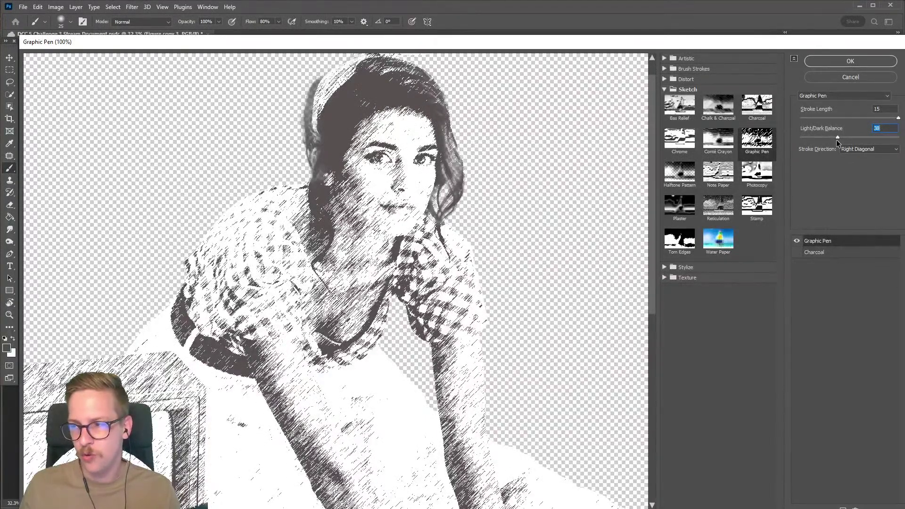
{"action": "left_click_drag", "start_coordinate": [833, 140], "coordinate": [829, 140]}
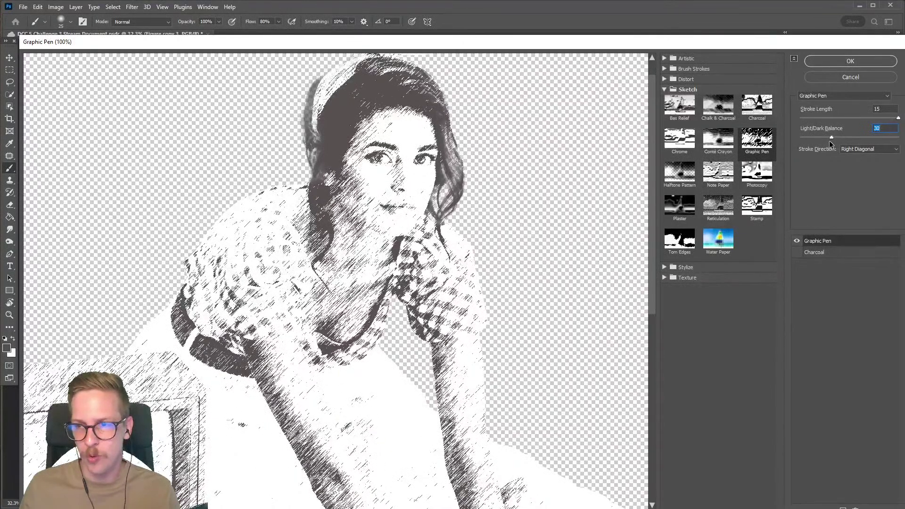
Preview the Horizontal, Left Diagonal and Vertical stroke directions, and apply the Graphic Pen filter with Right Diagonal strokes.
{"action": "left_click", "coordinate": [862, 150]}
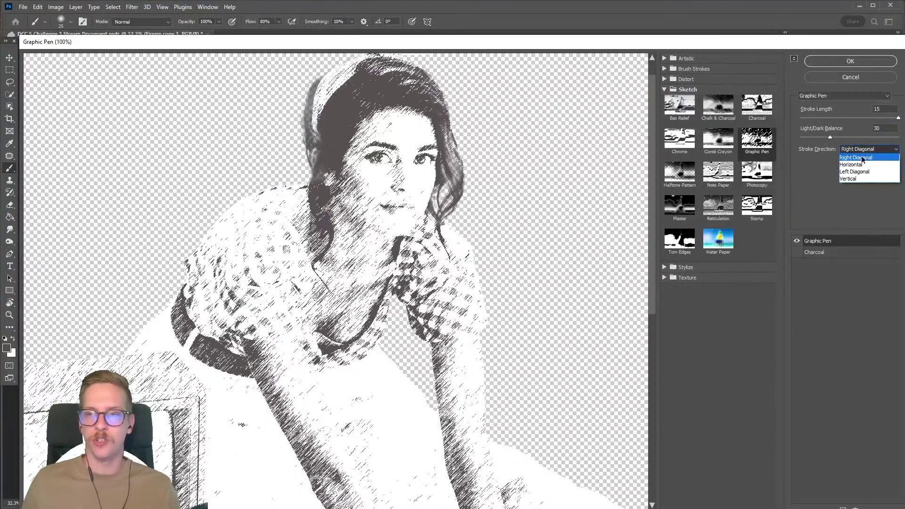
{"action": "left_click", "coordinate": [860, 162]}
{"action": "left_click", "coordinate": [861, 150]}
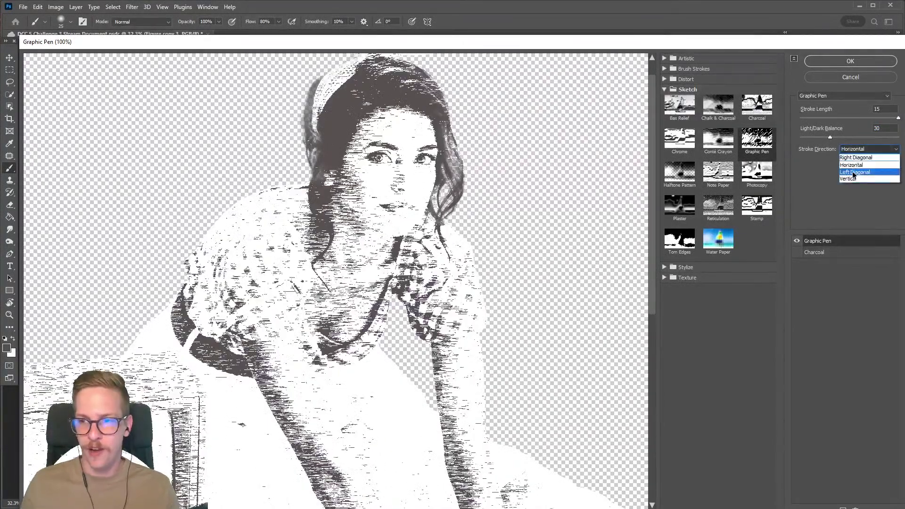
{"action": "left_click", "coordinate": [855, 170]}
{"action": "left_click", "coordinate": [854, 150]}
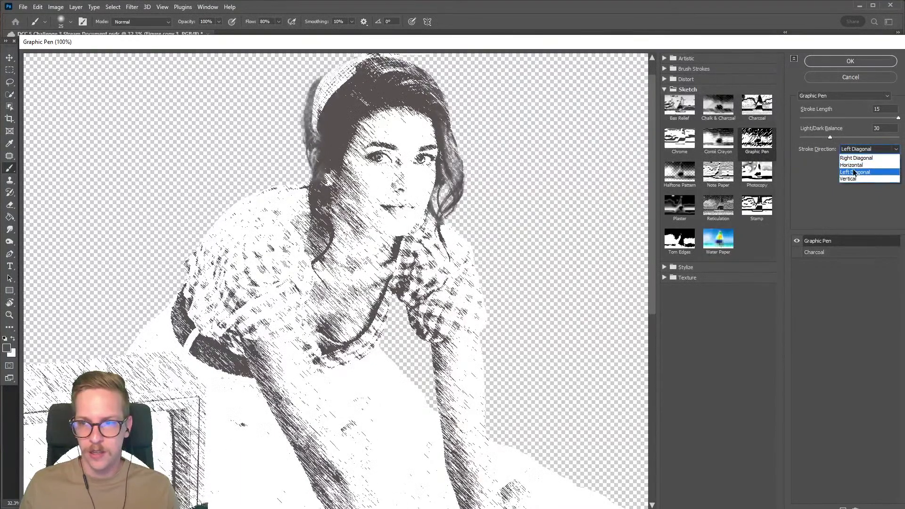
{"action": "left_click", "coordinate": [855, 181]}
{"action": "left_click", "coordinate": [862, 149]}
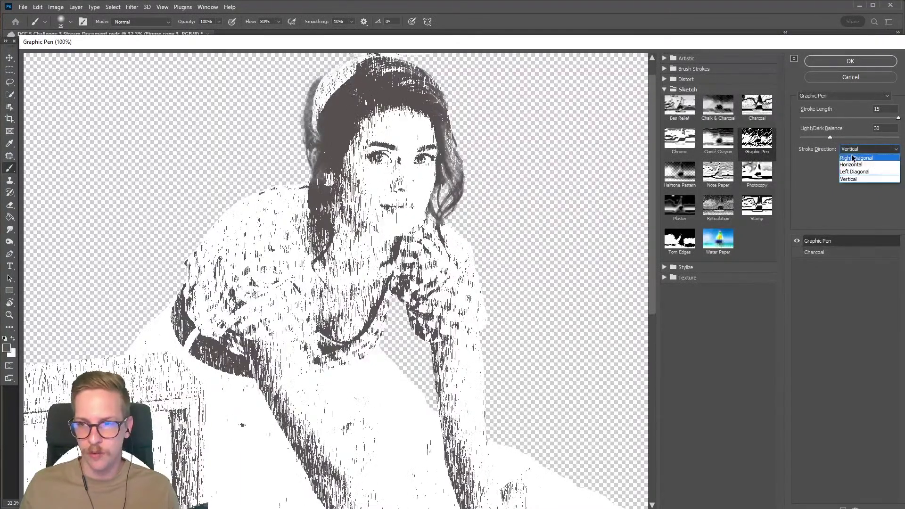
{"action": "left_click", "coordinate": [852, 154]}
{"action": "left_click", "coordinate": [836, 61]}
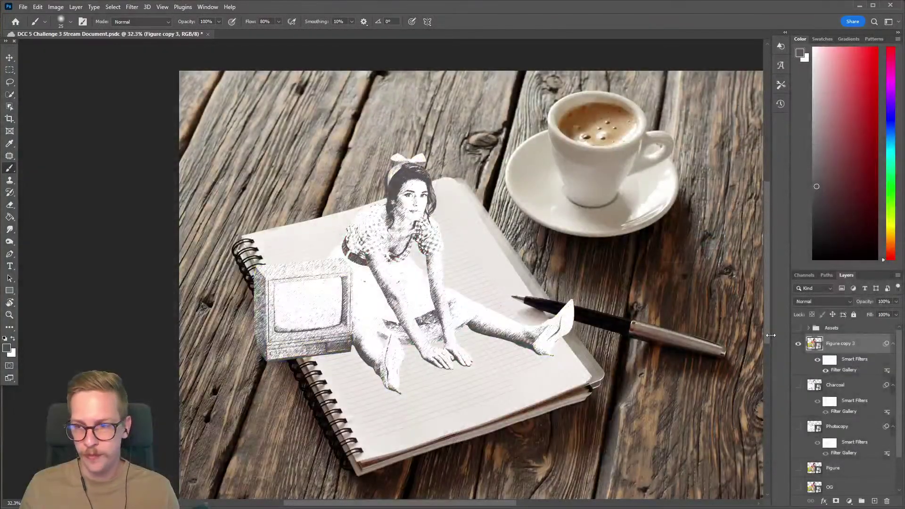
Check the Graphic Pen result by switching the Figure copy 3 layer off and on, and save the document.
{"action": "left_click", "coordinate": [798, 346]}
{"action": "left_click", "coordinate": [797, 345]}
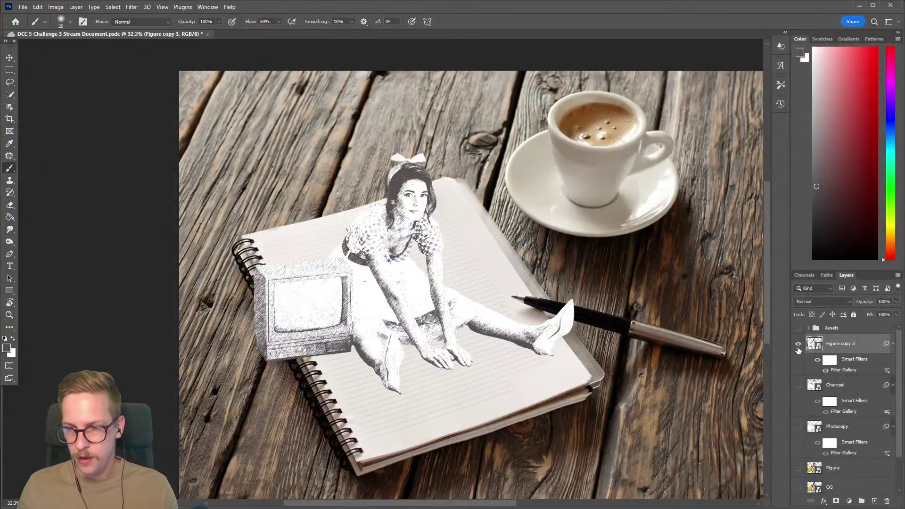
{"action": "key", "text": "ctrl+s"}
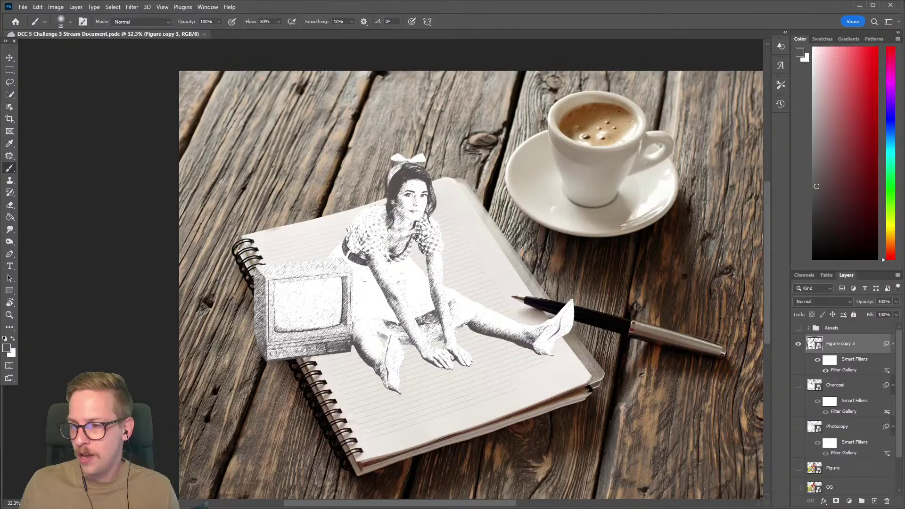
Show the Charcoal and Photocopy layers and set the blend mode of all three filtered figure layers to Multiply.
{"action": "left_click", "coordinate": [798, 385]}
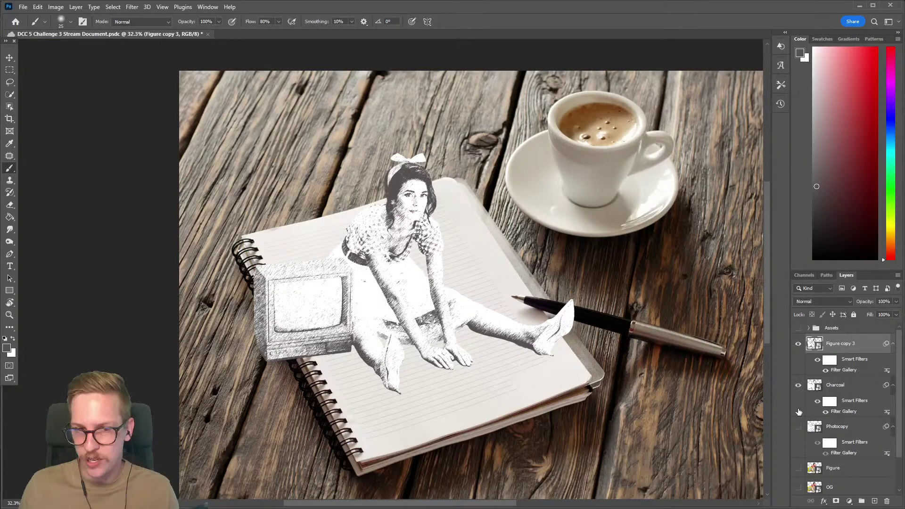
{"action": "left_click", "coordinate": [798, 426]}
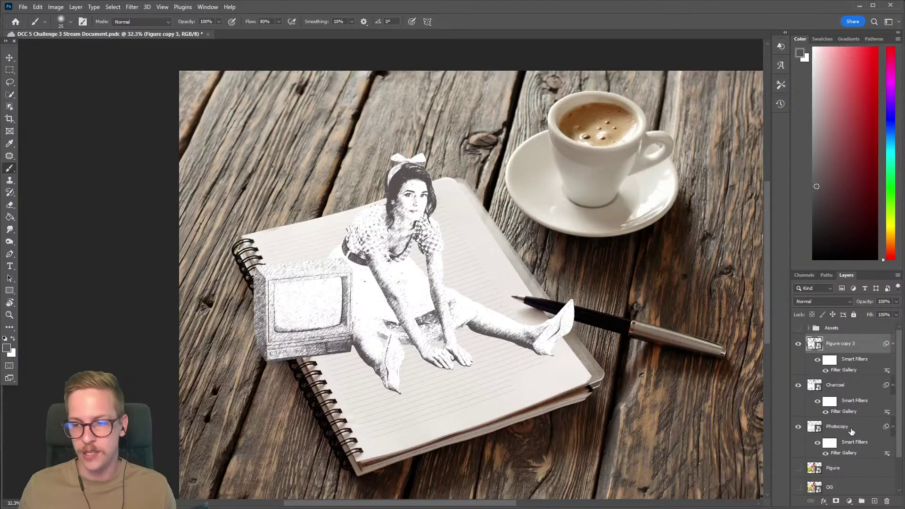
{"action": "left_click", "coordinate": [852, 431], "text": "shift"}
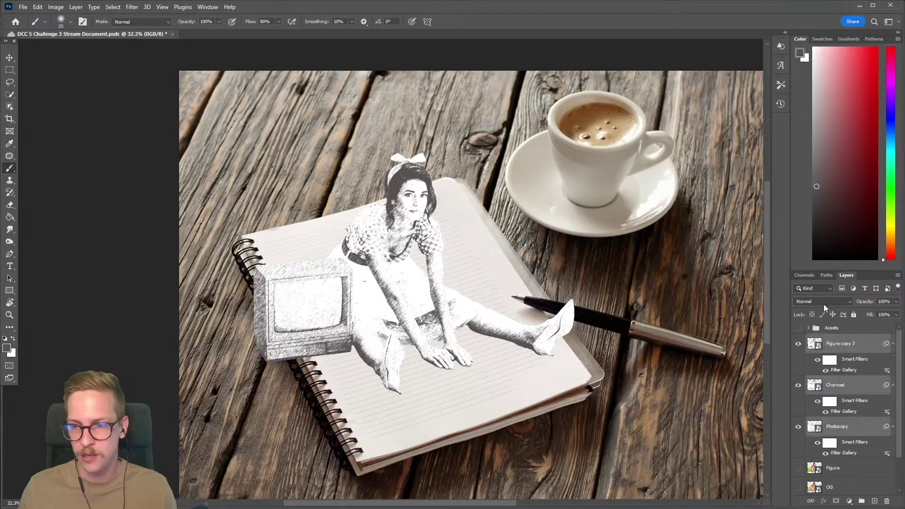
{"action": "left_click", "coordinate": [824, 304]}
{"action": "left_click", "coordinate": [824, 332]}
Compare the multiplied Photocopy, Charcoal and Figure copy 3 layers one at a time, leaving only Figure copy 3 shown.
{"action": "left_click", "coordinate": [798, 343]}
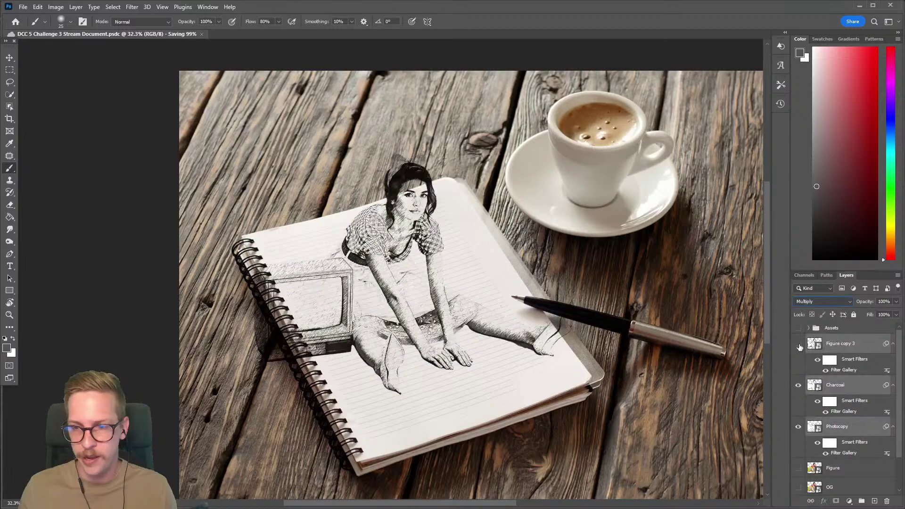
{"action": "left_click", "coordinate": [798, 345]}
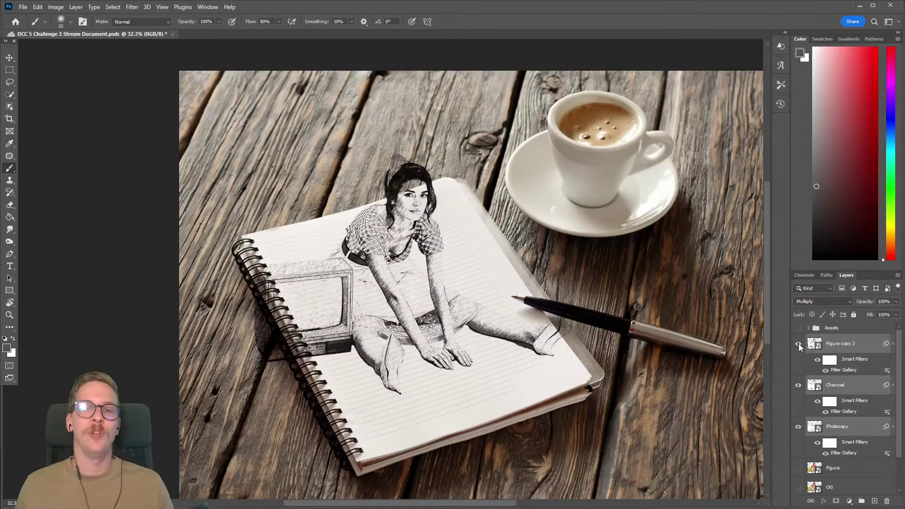
{"action": "left_click", "coordinate": [797, 426], "text": "alt"}
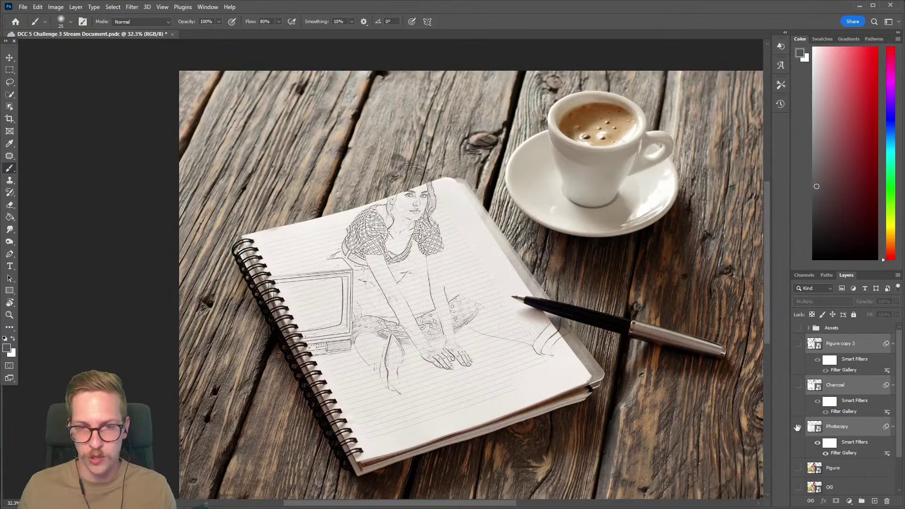
{"action": "left_click_drag", "start_coordinate": [448, 313], "coordinate": [467, 314]}
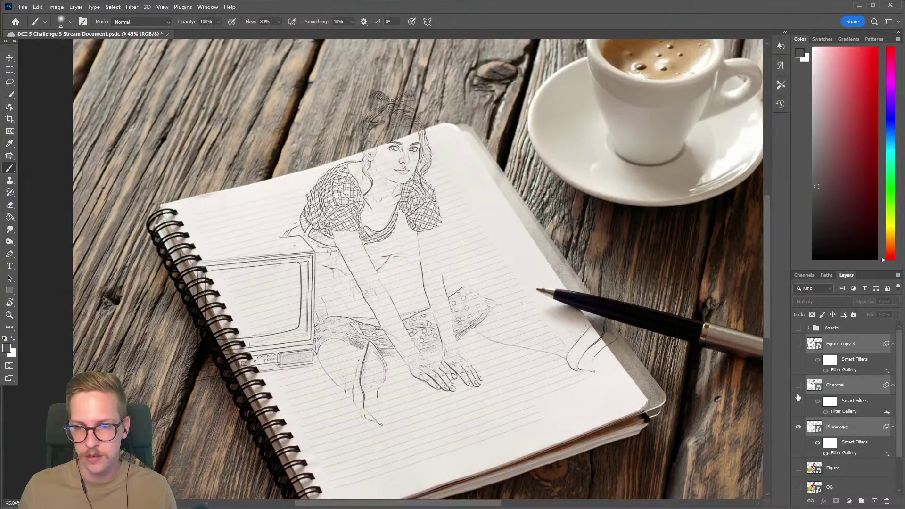
{"action": "left_click", "coordinate": [798, 385], "text": "alt"}
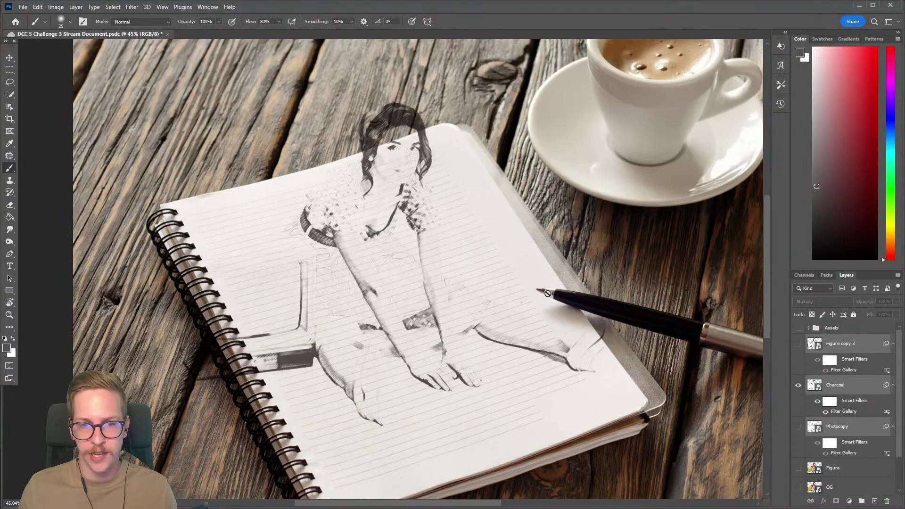
{"action": "scroll", "coordinate": [548, 294], "scroll_direction": "down", "scroll_amount": 1}
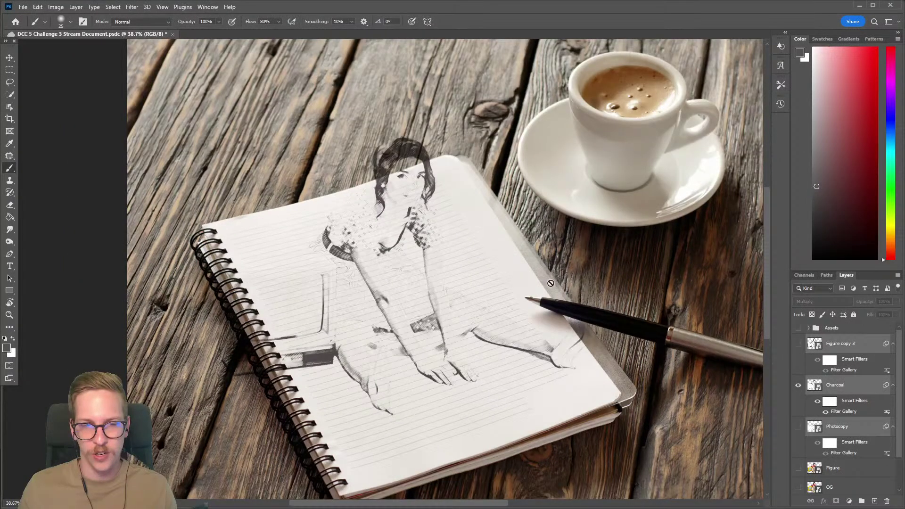
{"action": "left_click", "coordinate": [798, 385]}
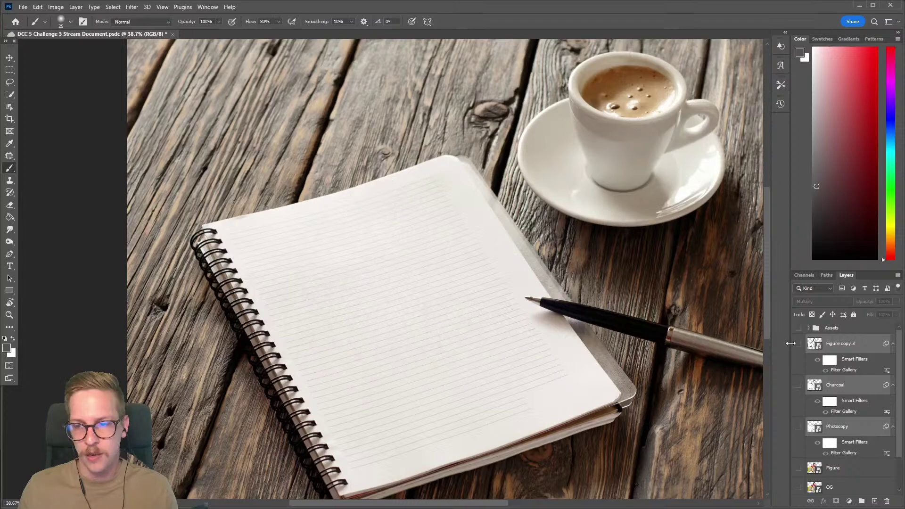
{"action": "left_click", "coordinate": [798, 344]}
Rename the Figure copy 3 layer as Graphic Pen.
{"action": "double_click", "coordinate": [835, 343]}
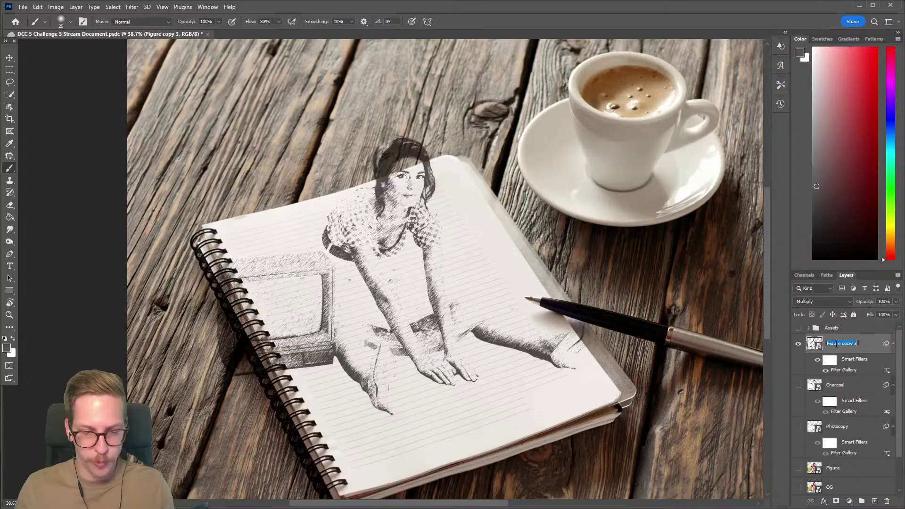
{"action": "type", "text": "Graph"}
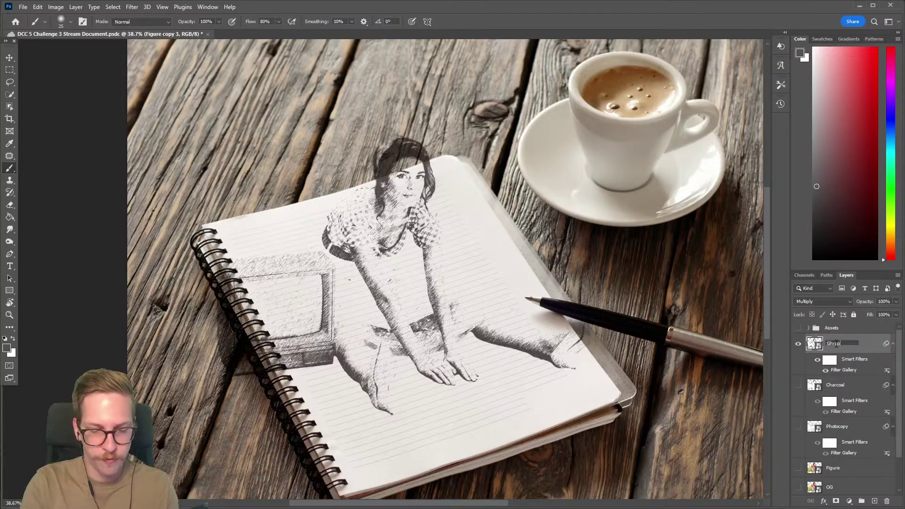
{"action": "key", "text": "BackSpace"}
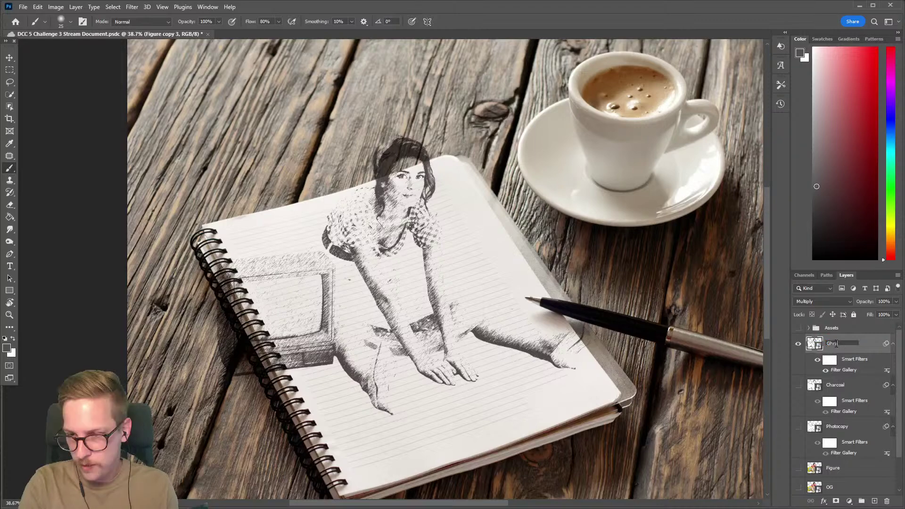
{"action": "key", "text": "BackSpace"}
{"action": "type", "text": "raphic"}
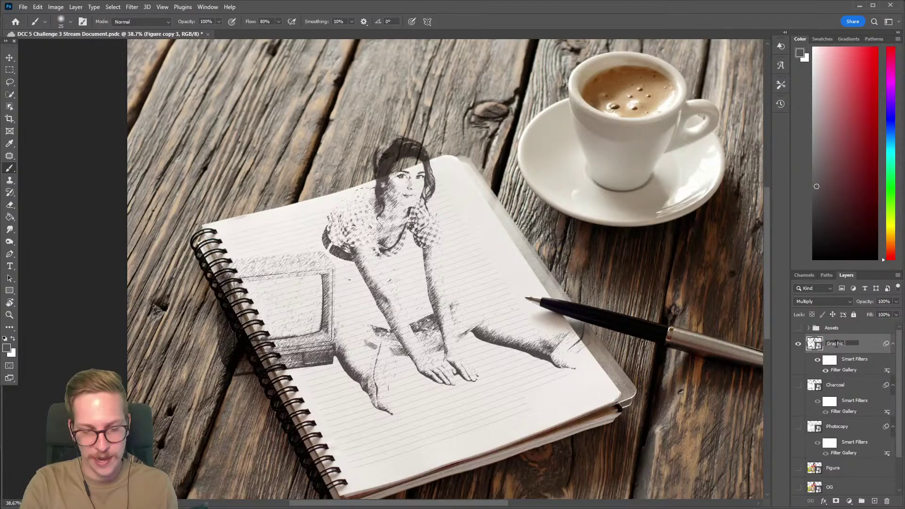
{"action": "type", "text": " Pen"}
{"action": "key", "text": "Return"}
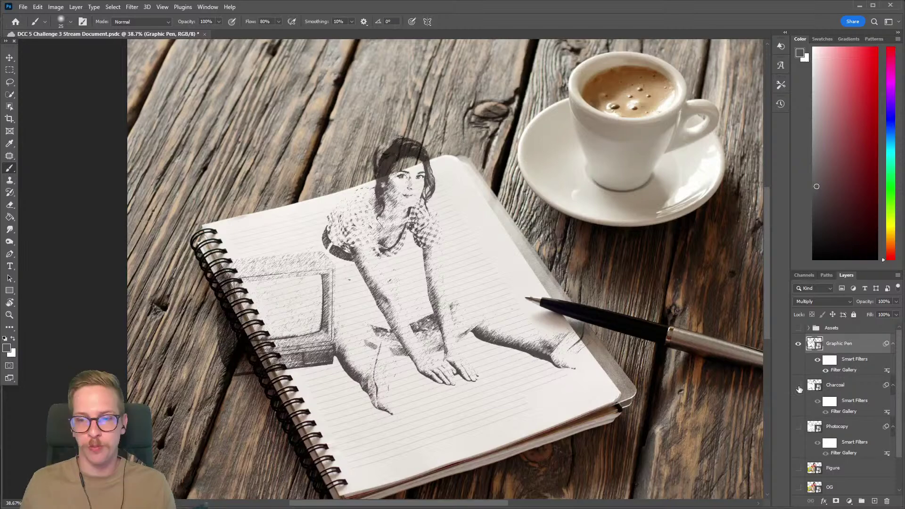
Show the Charcoal and Photocopy layers again and set the Graphic Pen layer's opacity to 40%.
{"action": "left_click_drag", "start_coordinate": [798, 387], "coordinate": [799, 427]}
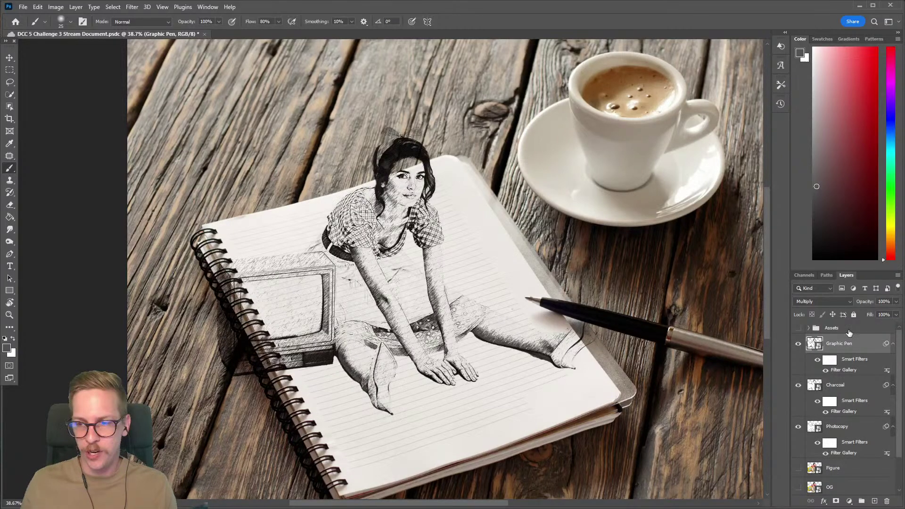
{"action": "left_click_drag", "start_coordinate": [896, 301], "coordinate": [871, 314]}
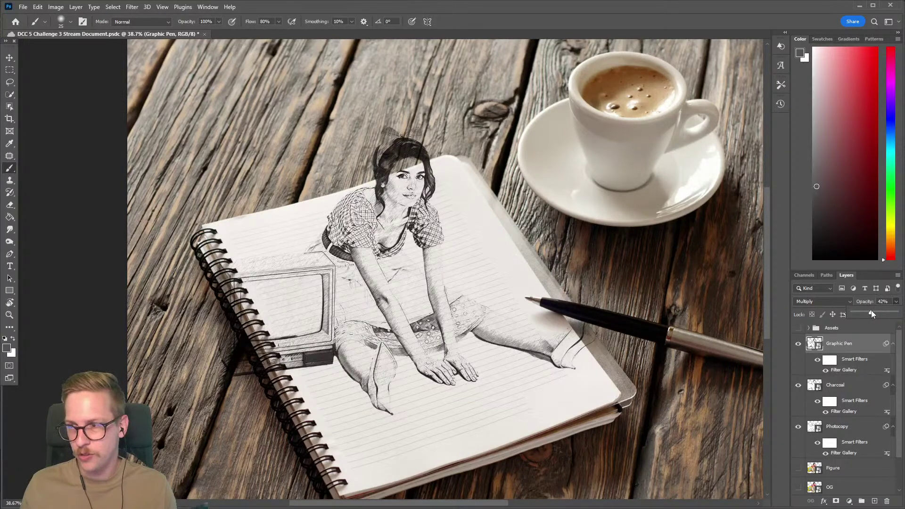
Compare the combined sketch with and without the Graphic Pen layer by repeatedly switching its visibility.
{"action": "left_click", "coordinate": [798, 346]}
{"action": "left_click", "coordinate": [799, 346]}
{"action": "left_click", "coordinate": [798, 346]}
{"action": "left_click", "coordinate": [798, 345]}
{"action": "left_click", "coordinate": [798, 346]}
{"action": "left_click", "coordinate": [799, 346]}
{"action": "left_click", "coordinate": [799, 346]}
{"action": "left_click", "coordinate": [798, 345]}
{"action": "left_click", "coordinate": [799, 346]}
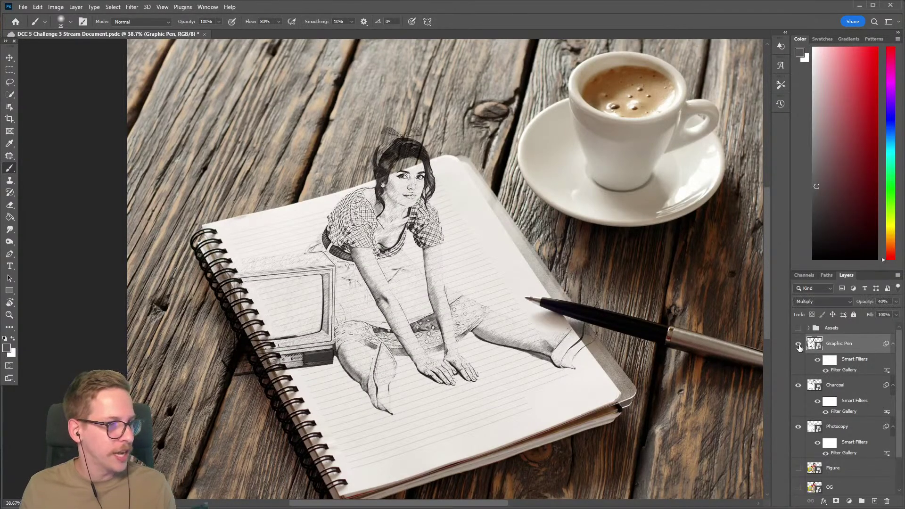
Group the Graphic Pen, Charcoal and Photocopy layers and name the group Pencil Effect.
{"action": "left_click", "coordinate": [845, 428], "text": "shift"}
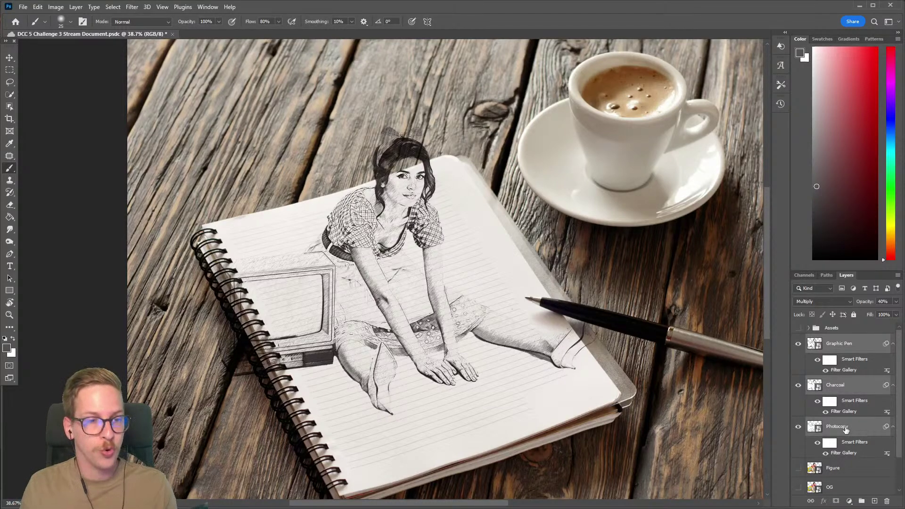
{"action": "key", "text": "ctrl+g"}
{"action": "double_click", "coordinate": [838, 340]}
{"action": "type", "text": "Pencil"}
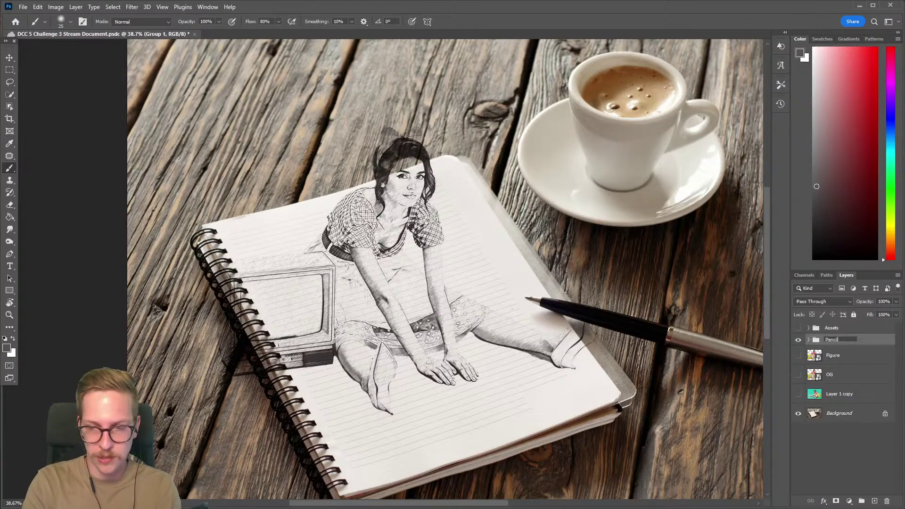
{"action": "type", "text": " Effect"}
{"action": "key", "text": "Return"}
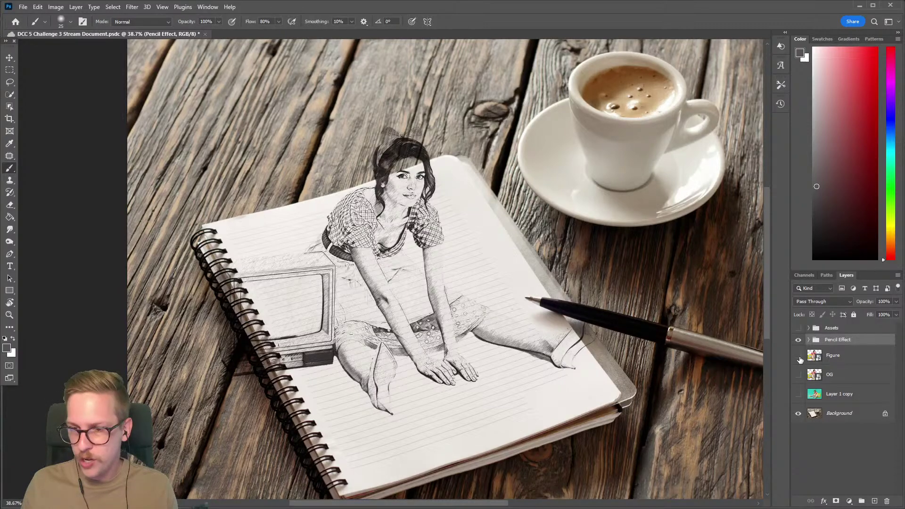
Place a duplicate of the Figure layer at the top of the Pencil Effect group and hide the duplicate.
{"action": "left_click", "coordinate": [835, 358]}
{"action": "key", "text": "ctrl+j"}
{"action": "left_click_drag", "start_coordinate": [841, 351], "coordinate": [841, 339]}
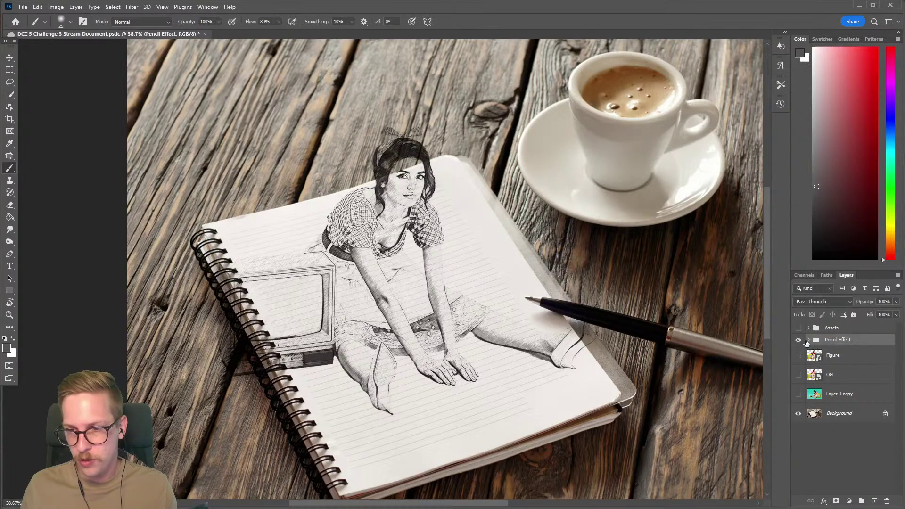
{"action": "left_click", "coordinate": [807, 341]}
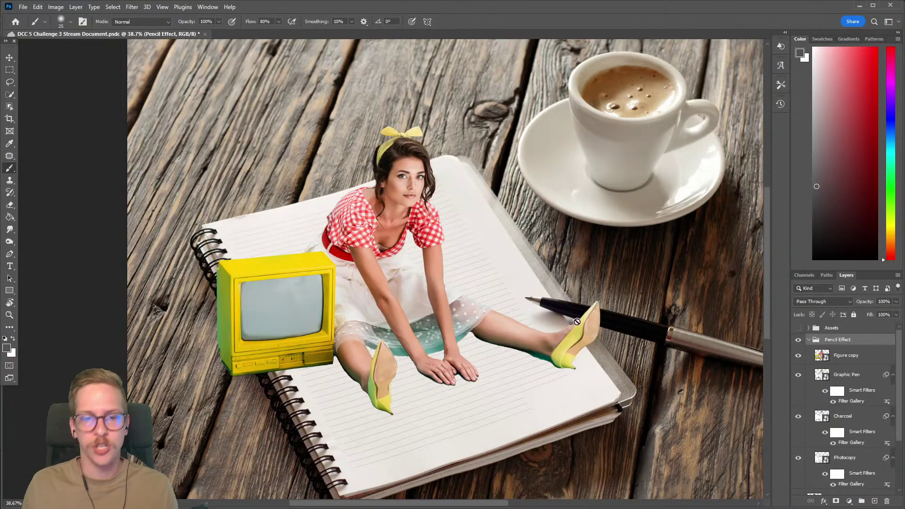
{"action": "scroll", "coordinate": [595, 348], "scroll_direction": "down", "scroll_amount": 2}
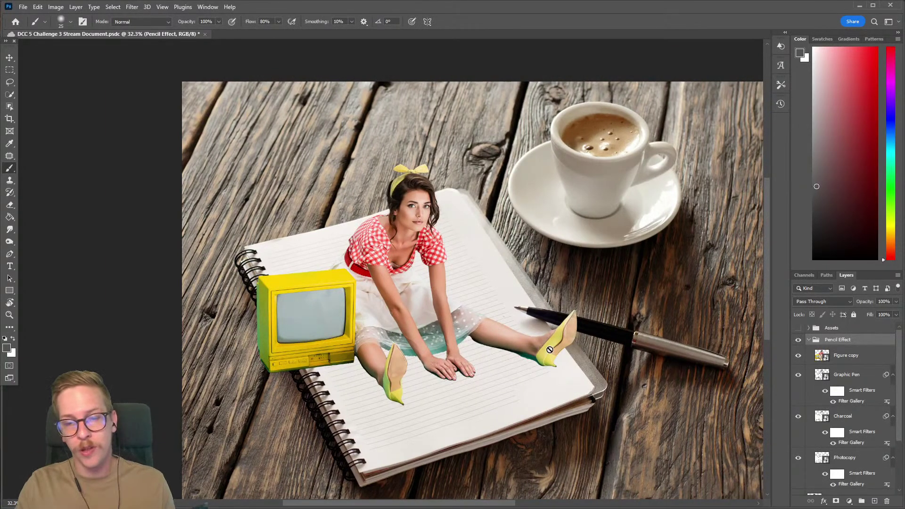
{"action": "left_click", "coordinate": [799, 357]}
{"action": "left_click", "coordinate": [809, 340]}
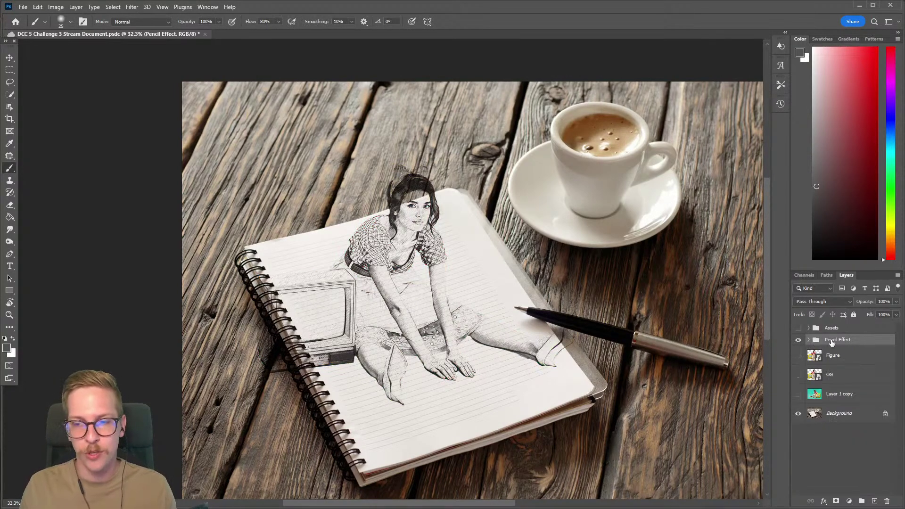
Add a layer mask to the Pencil Effect group and choose a rough textured brush with black as the painting colour.
{"action": "left_click", "coordinate": [837, 502]}
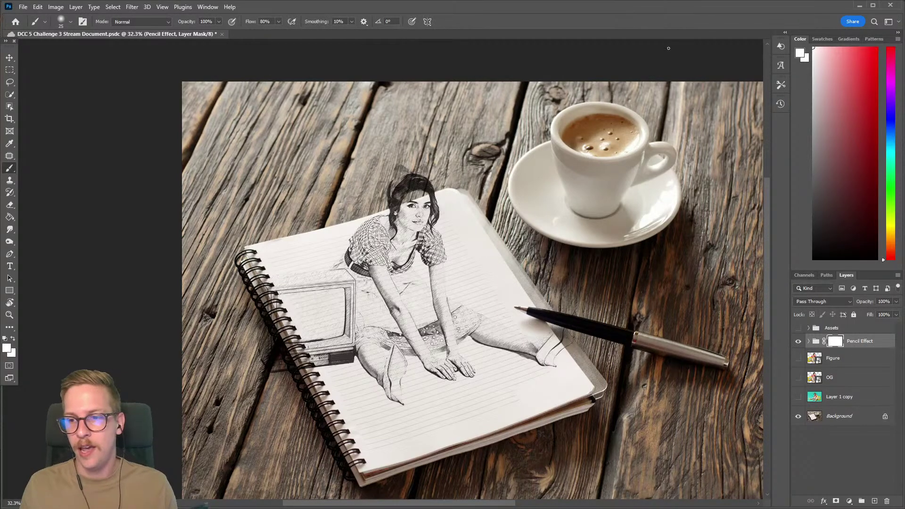
{"action": "key", "text": "x"}
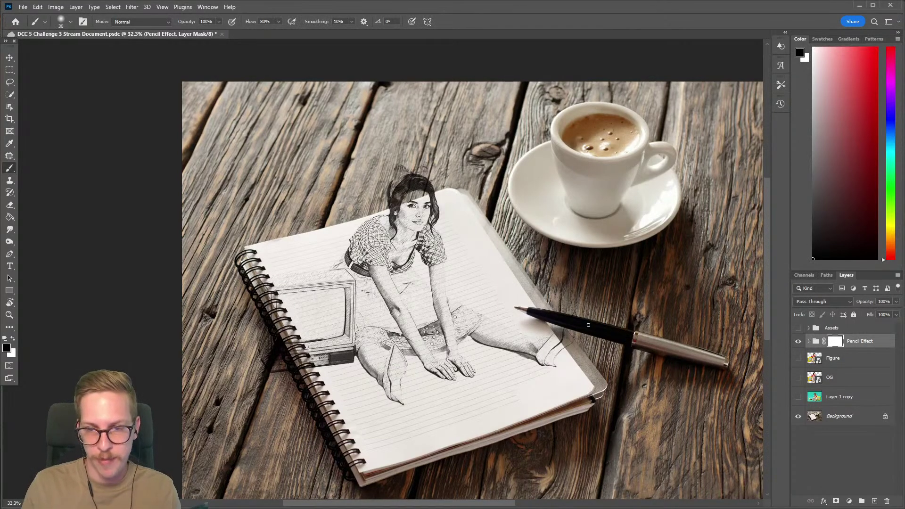
{"action": "right_click", "coordinate": [561, 299]}
{"action": "double_click", "coordinate": [623, 377]}
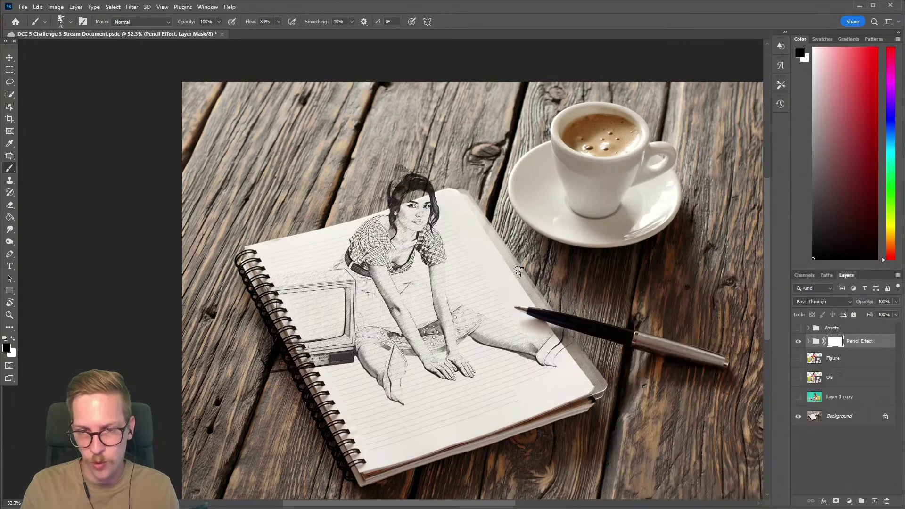
Enlarge the brush to 150 and paint the group mask black to fade the shoe nearest the pen.
{"action": "key", "text": "bracketright"}
{"action": "key", "text": "bracketright"}
{"action": "key", "text": "bracketright"}
{"action": "key", "text": "bracketright"}
{"action": "key", "text": "bracketright"}
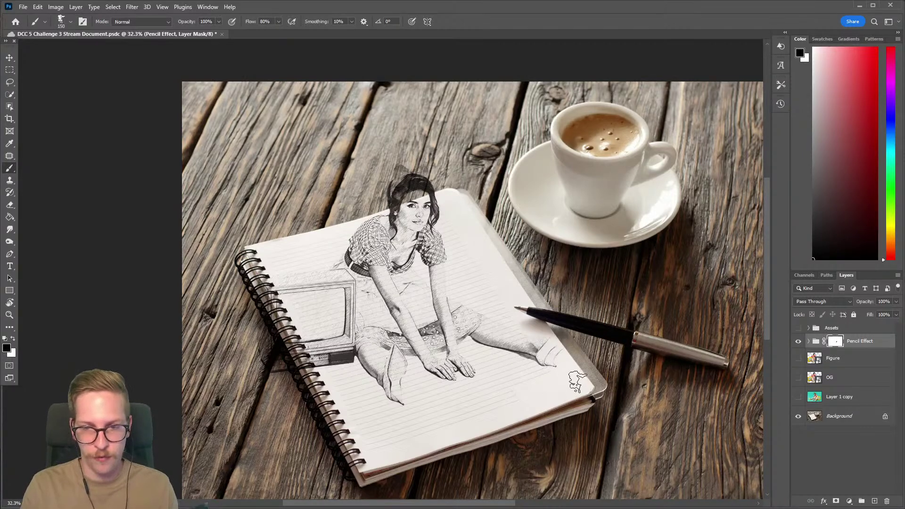
Fade the television's outer side and lower edge on the Pencil Effect mask, varying the brush size between 100 and 200.
{"action": "key", "text": "bracketright"}
{"action": "key", "text": "bracketright"}
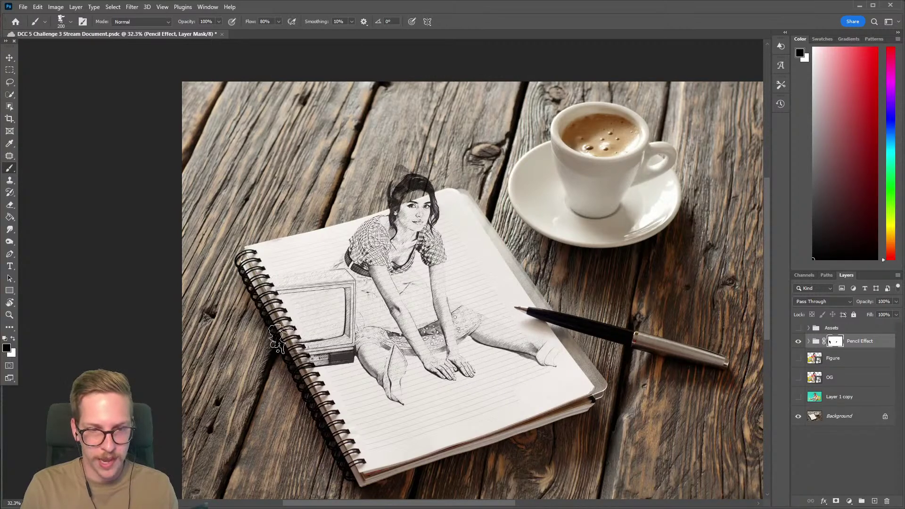
{"action": "key", "text": "bracketleft"}
{"action": "key", "text": "bracketleft"}
{"action": "key", "text": "bracketleft"}
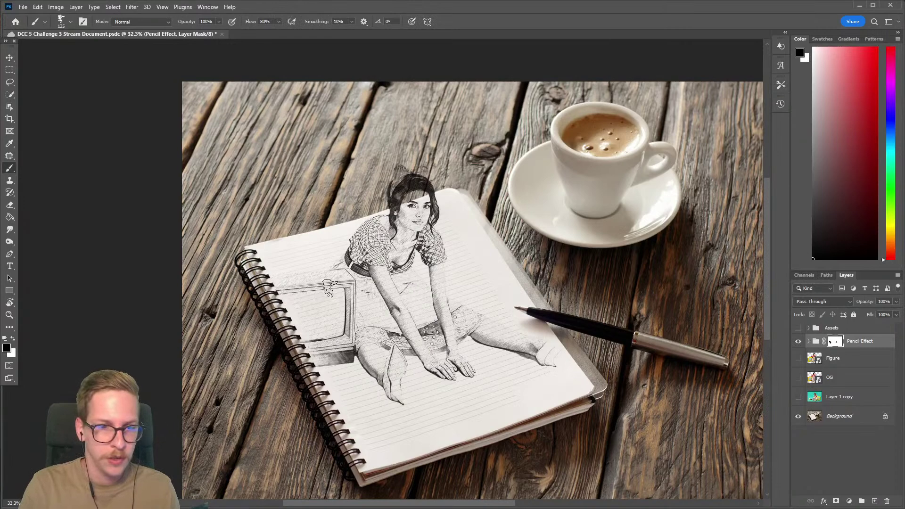
{"action": "key", "text": "bracketright"}
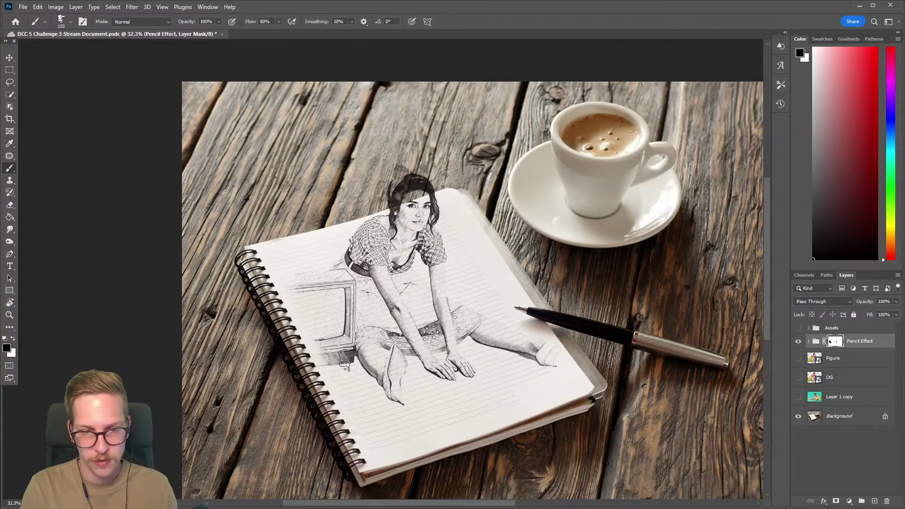
{"action": "key", "text": "bracketleft"}
{"action": "key", "text": "bracketleft"}
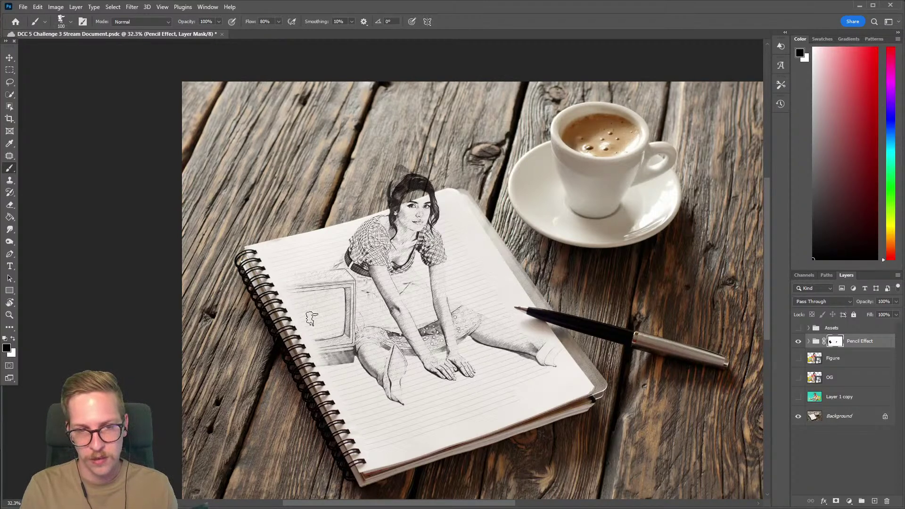
{"action": "key", "text": "bracketright"}
{"action": "key", "text": "bracketright"}
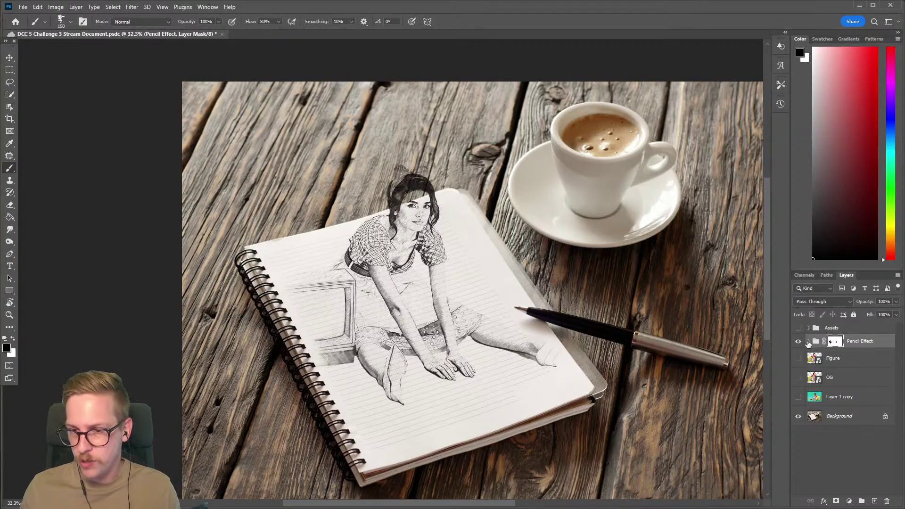
Show the Figure copy layer inside the masked Pencil Effect group.
{"action": "left_click", "coordinate": [809, 341]}
{"action": "left_click", "coordinate": [798, 358]}
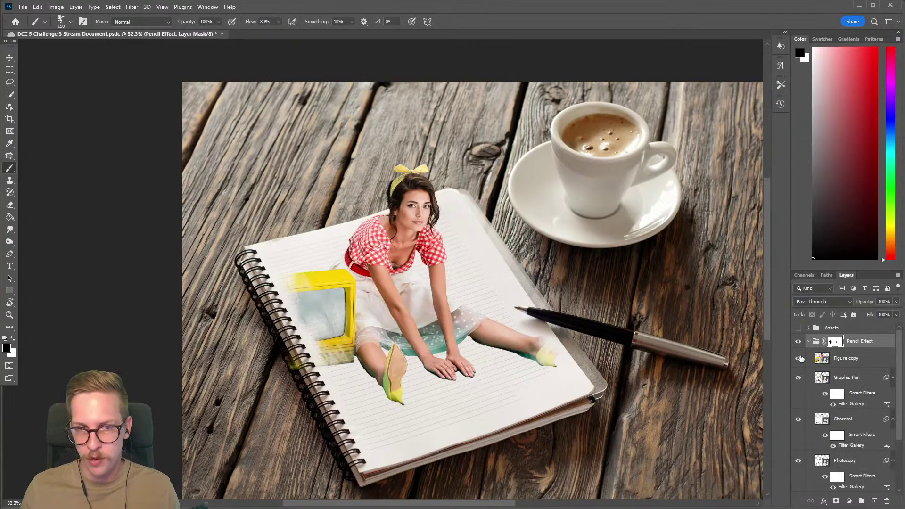
{"action": "left_click", "coordinate": [858, 359]}
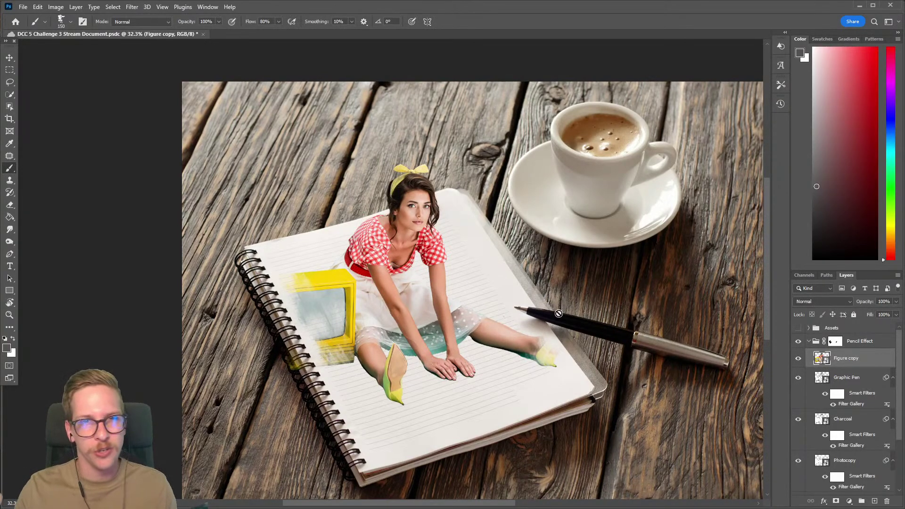
Enable the Harmonization neural filter on the Figure copy layer, using the Background layer as the reference image.
{"action": "left_click", "coordinate": [132, 7]}
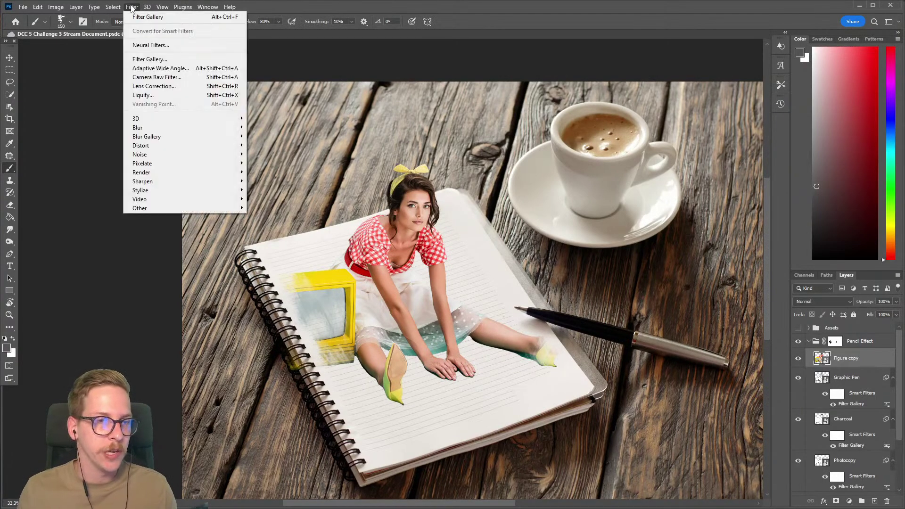
{"action": "left_click", "coordinate": [151, 45]}
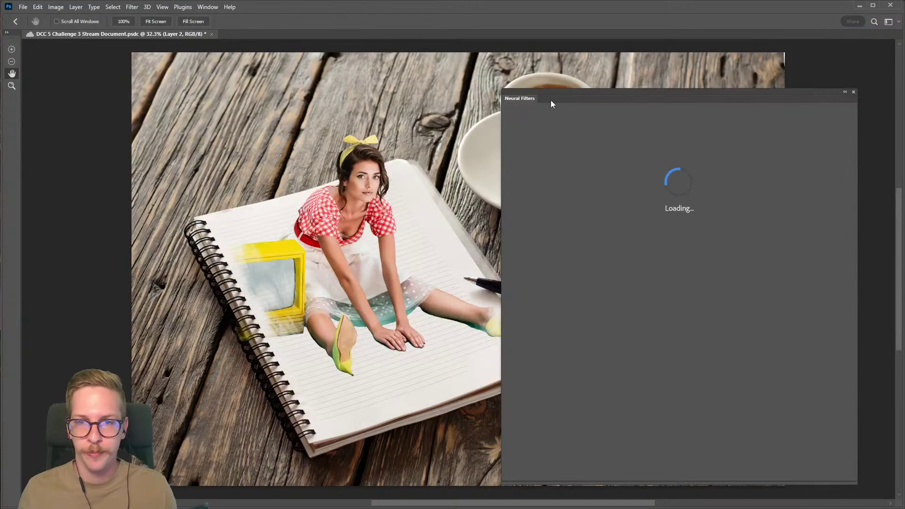
{"action": "left_click_drag", "start_coordinate": [558, 93], "coordinate": [570, 67]}
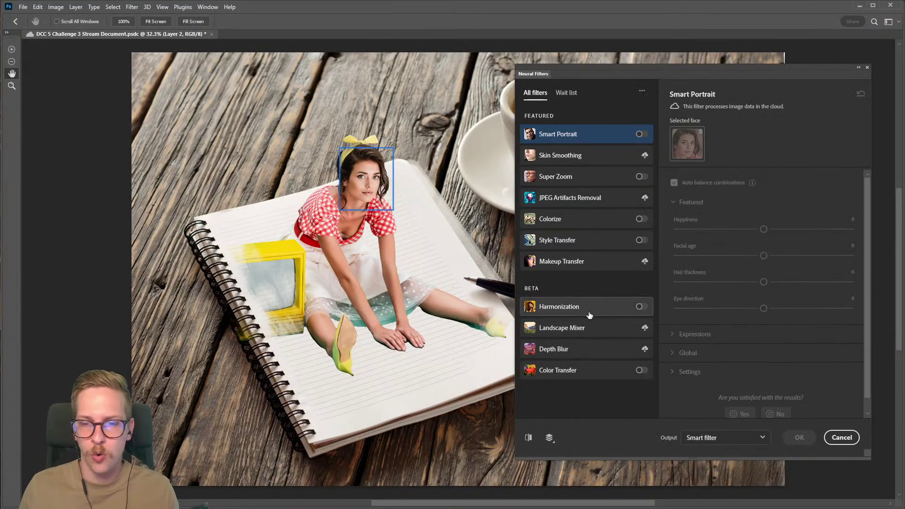
{"action": "left_click", "coordinate": [640, 307]}
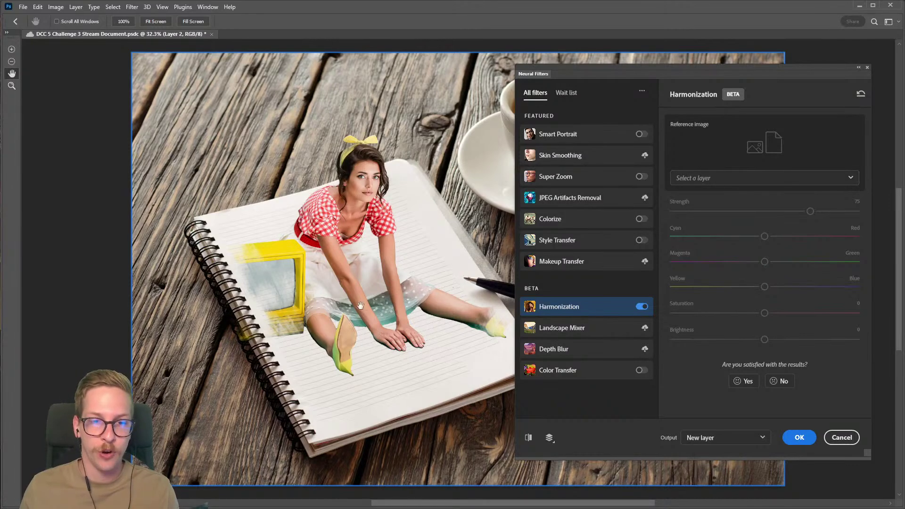
{"action": "left_click", "coordinate": [760, 186]}
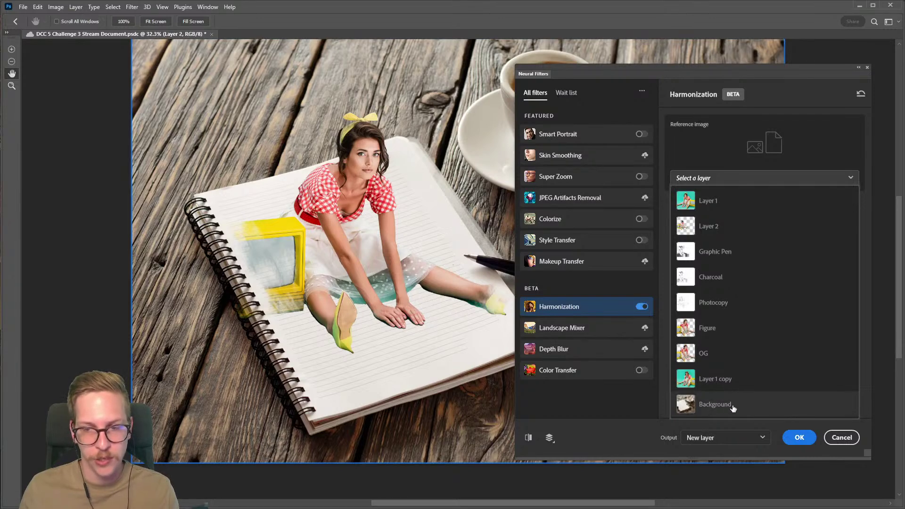
{"action": "left_click", "coordinate": [714, 409]}
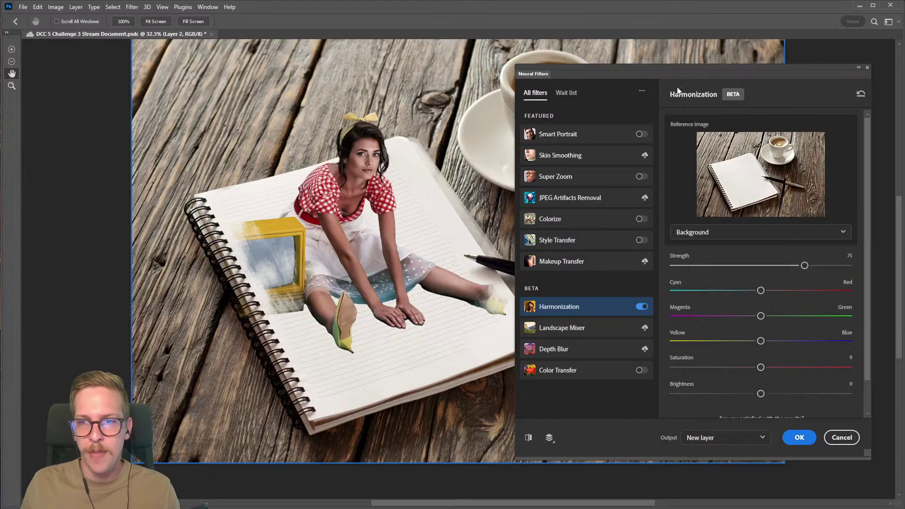
{"action": "left_click_drag", "start_coordinate": [677, 67], "coordinate": [742, 338]}
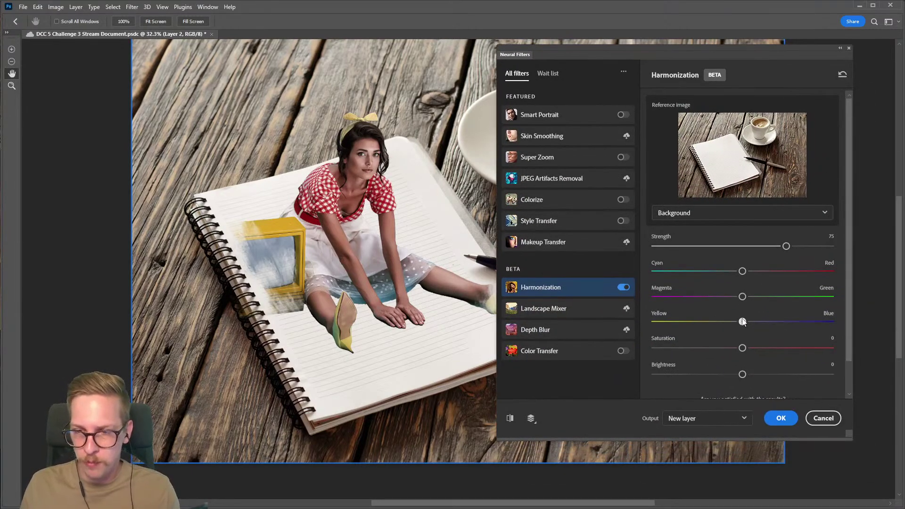
Shift the harmonization slightly towards yellow, set brightness to +9, saturation to +8 and strength to 61, and output it as a new layer.
{"action": "left_click_drag", "start_coordinate": [743, 322], "coordinate": [732, 323]}
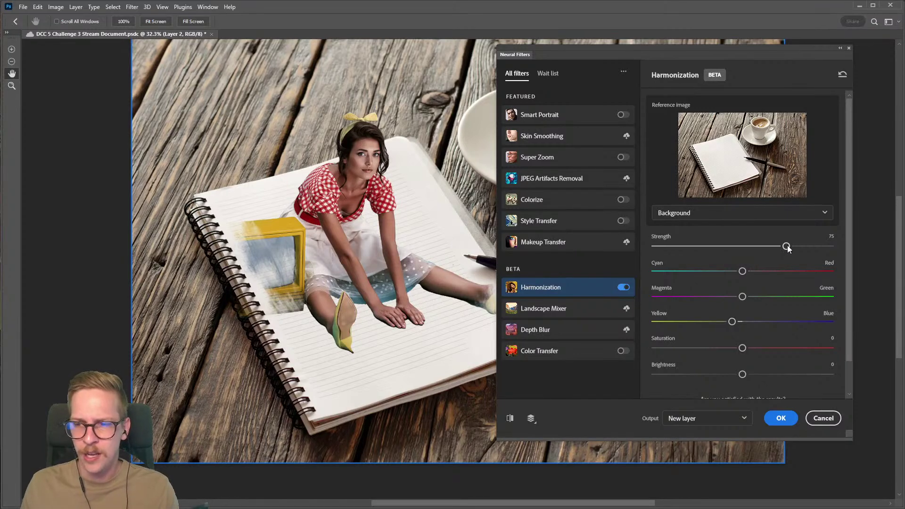
{"action": "left_click_drag", "start_coordinate": [742, 374], "coordinate": [759, 375]}
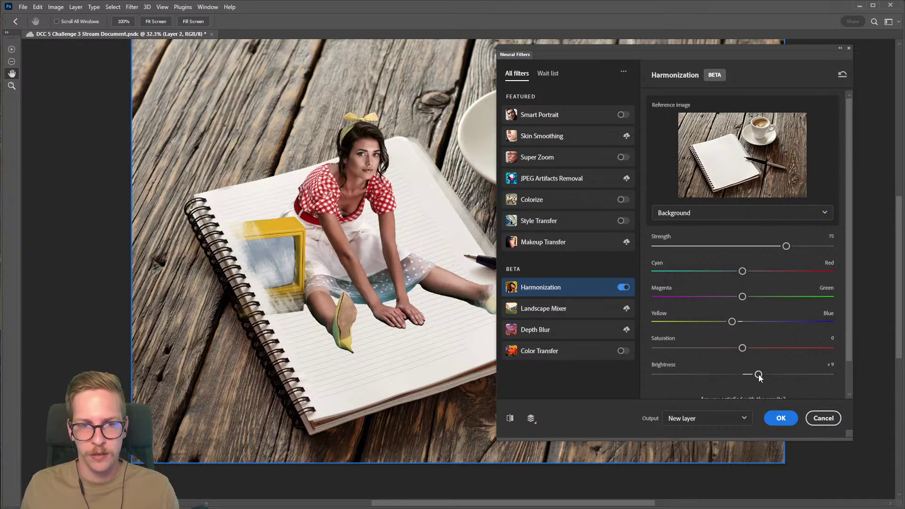
{"action": "left_click_drag", "start_coordinate": [743, 349], "coordinate": [763, 349]}
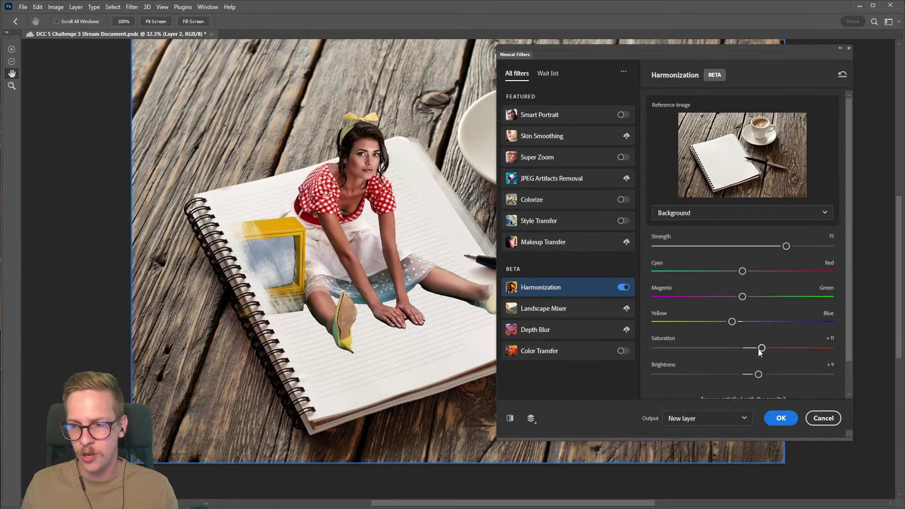
{"action": "left_click_drag", "start_coordinate": [761, 350], "coordinate": [757, 350]}
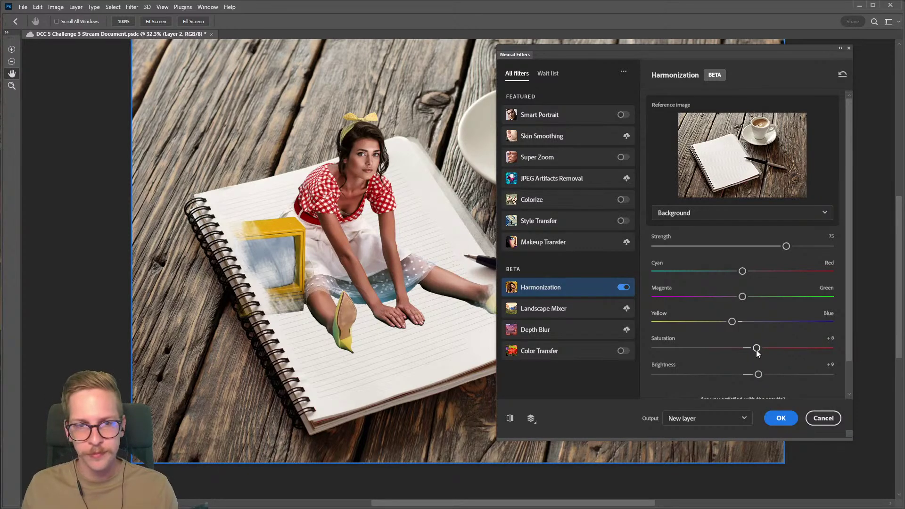
{"action": "left_click_drag", "start_coordinate": [786, 246], "coordinate": [763, 248]}
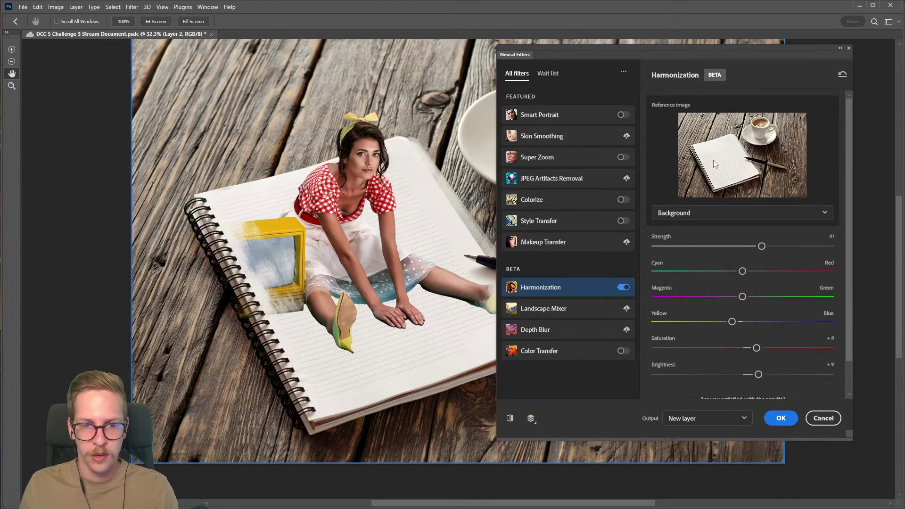
{"action": "left_click", "coordinate": [782, 418]}
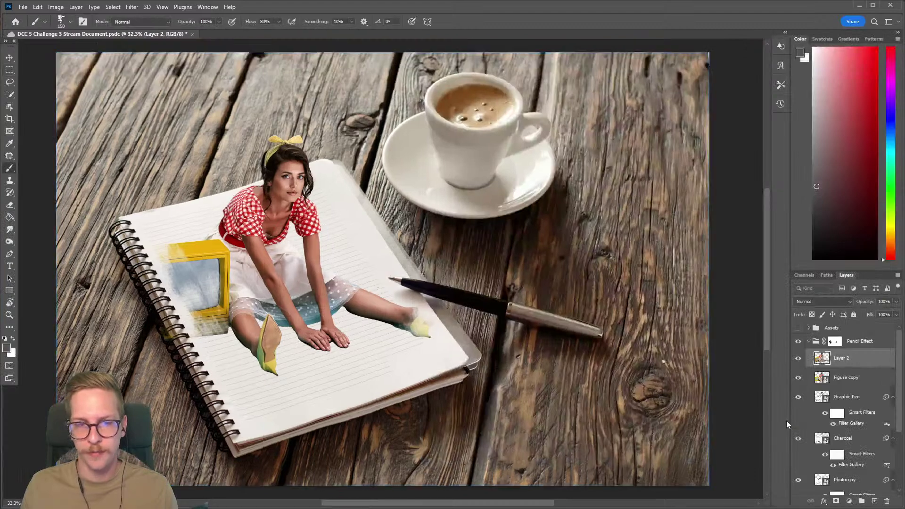
Compare the figure with and without the harmonized layer by repeatedly switching its visibility.
{"action": "left_click", "coordinate": [798, 359]}
{"action": "left_click", "coordinate": [796, 359]}
{"action": "left_click", "coordinate": [794, 359]}
{"action": "left_click", "coordinate": [795, 359]}
{"action": "left_click", "coordinate": [794, 360]}
{"action": "left_click", "coordinate": [793, 360]}
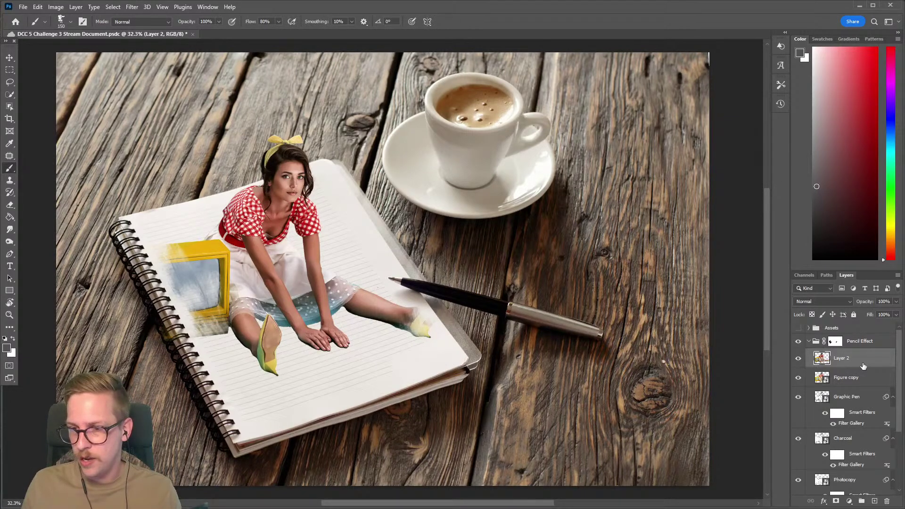
{"action": "left_click", "coordinate": [798, 359]}
{"action": "left_click", "coordinate": [798, 359]}
Set the harmonized layer's opacity to 71% and compare the figure with and without it.
{"action": "left_click", "coordinate": [896, 301]}
{"action": "left_click_drag", "start_coordinate": [891, 316], "coordinate": [886, 313]}
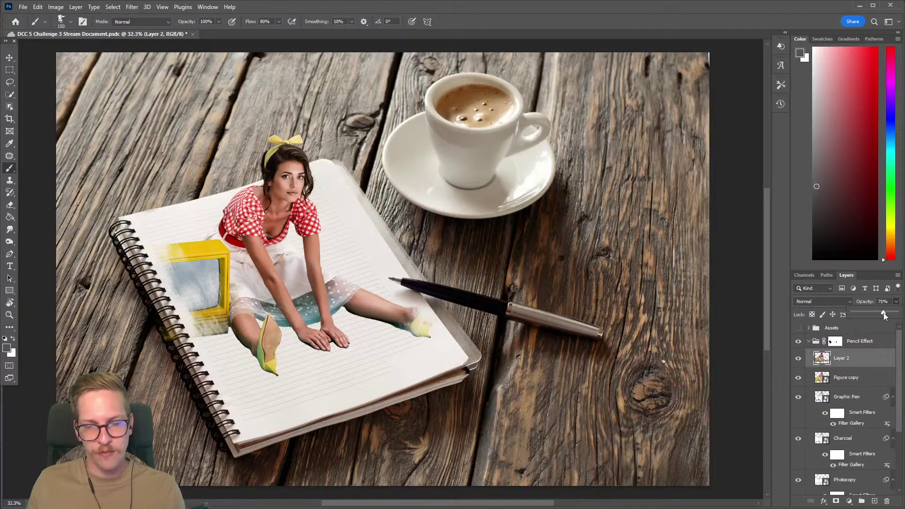
{"action": "left_click", "coordinate": [798, 358]}
{"action": "left_click", "coordinate": [798, 359]}
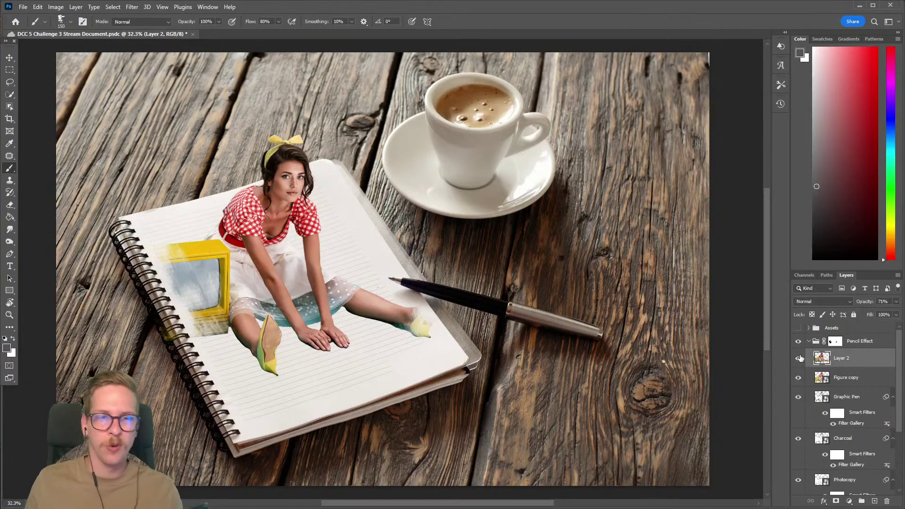
Group the Layer 2 and Figure copy layers and name the group Photo.
{"action": "left_click", "coordinate": [852, 377], "text": "shift"}
{"action": "left_click_drag", "start_coordinate": [797, 361], "coordinate": [798, 377]}
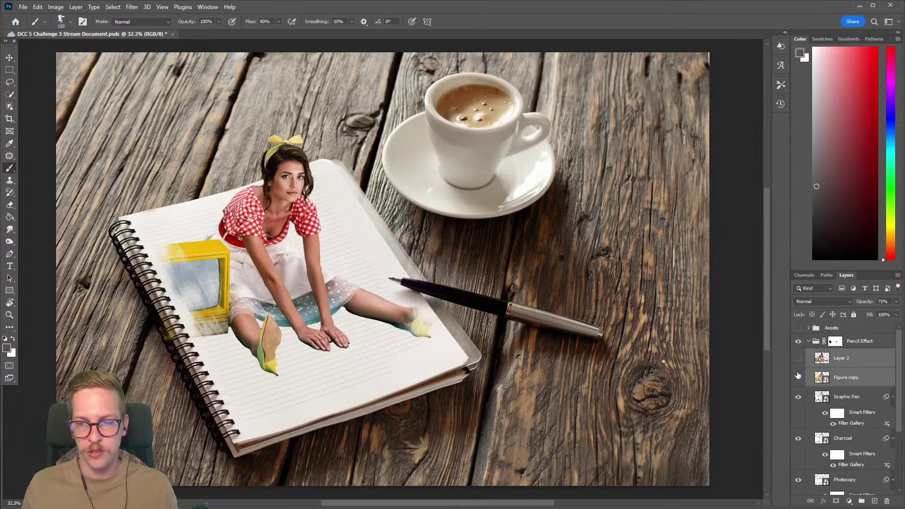
{"action": "left_click", "coordinate": [798, 377]}
{"action": "left_click", "coordinate": [798, 360]}
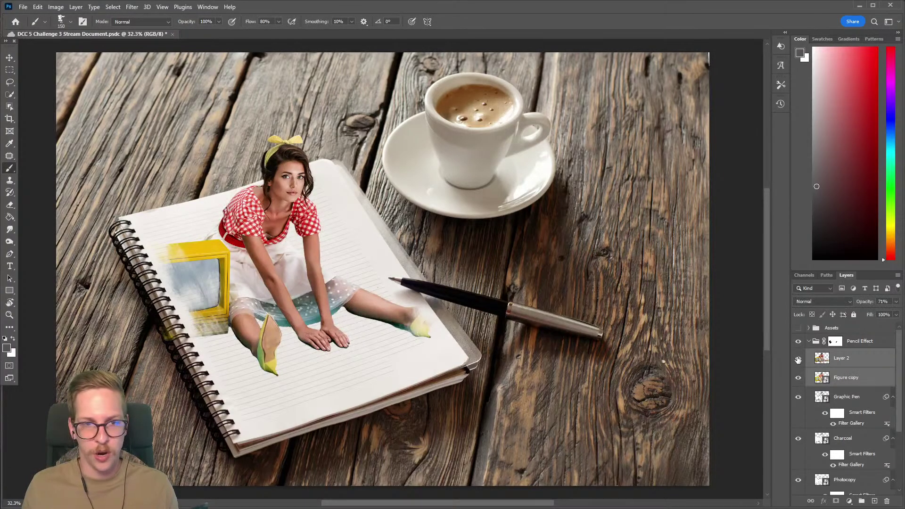
{"action": "key", "text": "ctrl+g"}
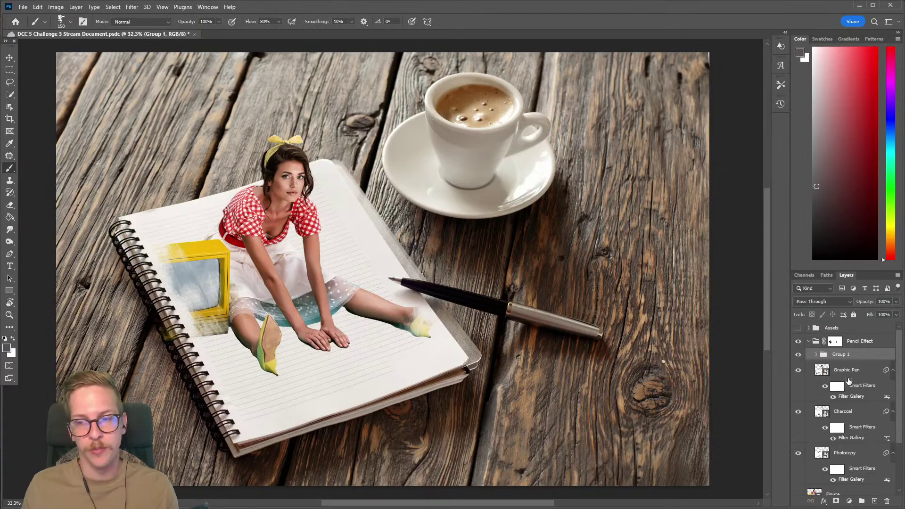
{"action": "double_click", "coordinate": [840, 355]}
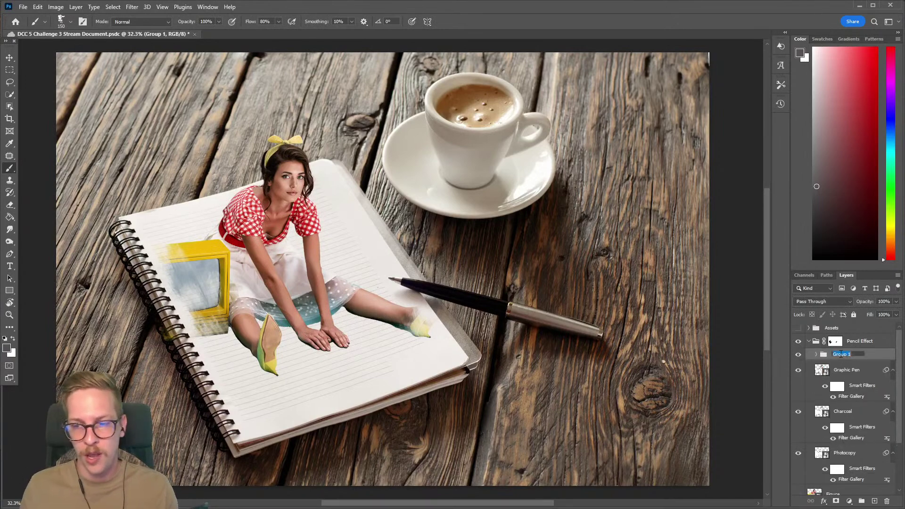
{"action": "type", "text": "Photo"}
{"action": "key", "text": "Return"}
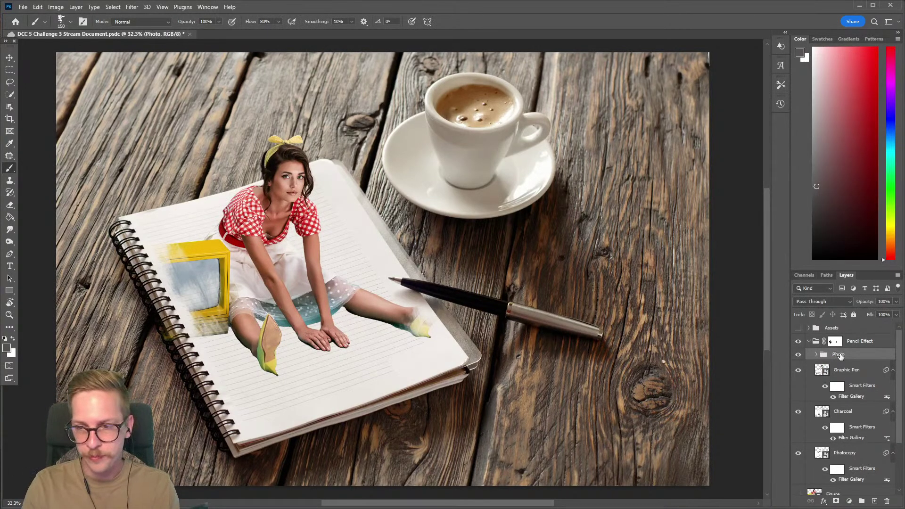
Save the document and compare the pencil sketch with and without the Photo group.
{"action": "key", "text": "ctrl+comma"}
{"action": "key", "text": "ctrl+comma"}
{"action": "key", "text": "ctrl+comma"}
{"action": "key", "text": "ctrl+comma"}
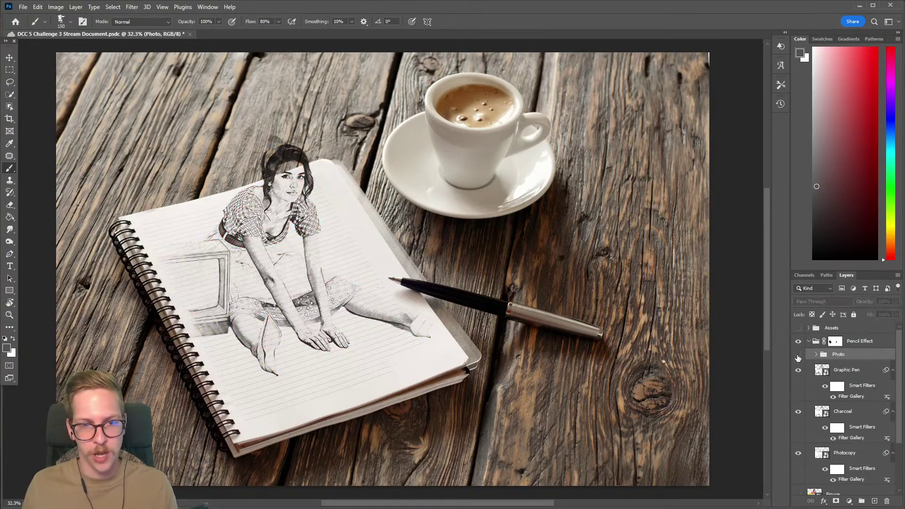
{"action": "key", "text": "ctrl+s"}
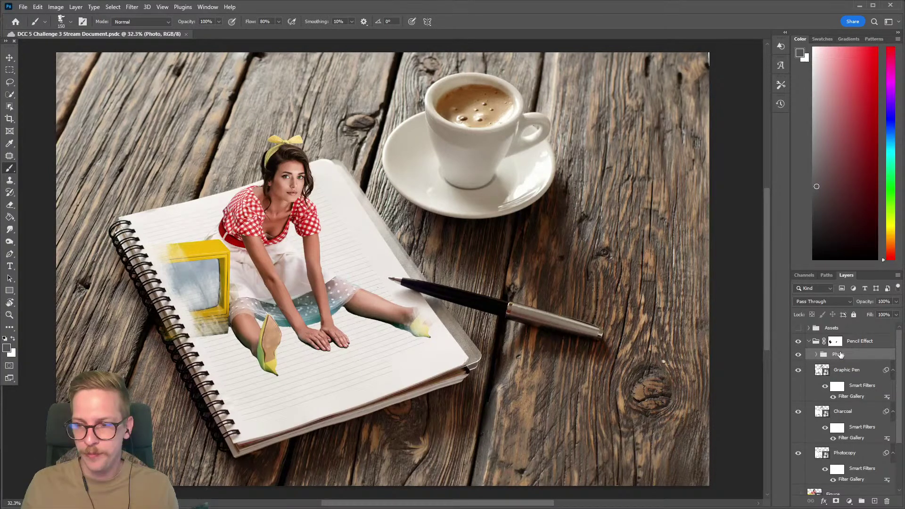
{"action": "left_click", "coordinate": [798, 355]}
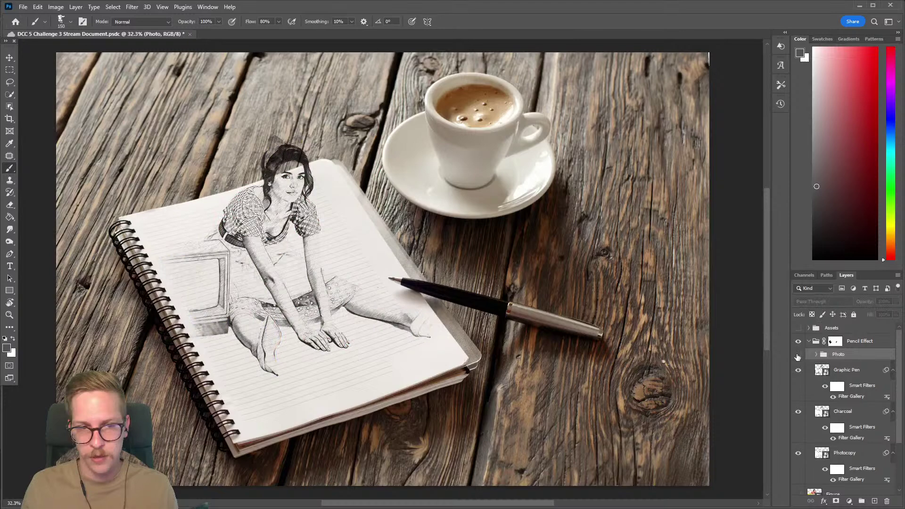
{"action": "left_click", "coordinate": [798, 354]}
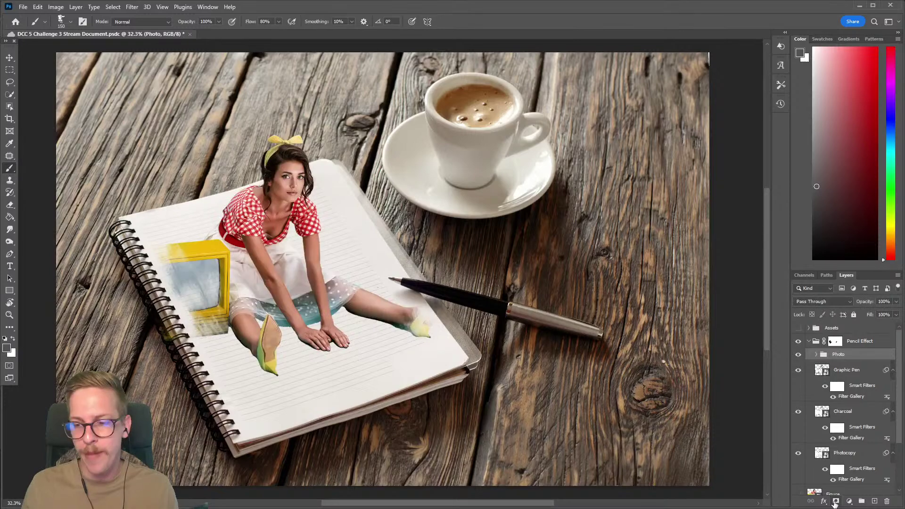
Add a layer mask to the Photo group and compare the image with and without the group.
{"action": "left_click", "coordinate": [835, 502]}
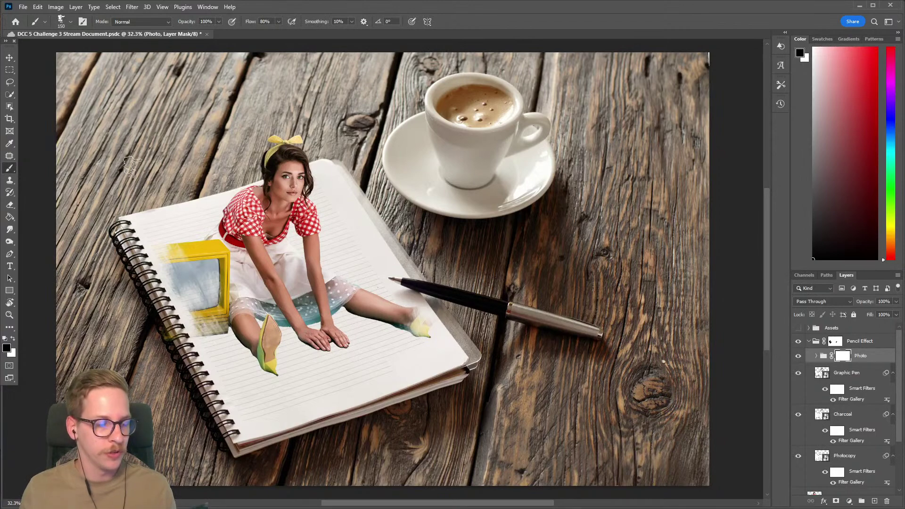
{"action": "left_click", "coordinate": [797, 357]}
{"action": "left_click", "coordinate": [798, 357]}
{"action": "left_click_drag", "start_coordinate": [352, 307], "coordinate": [376, 310]}
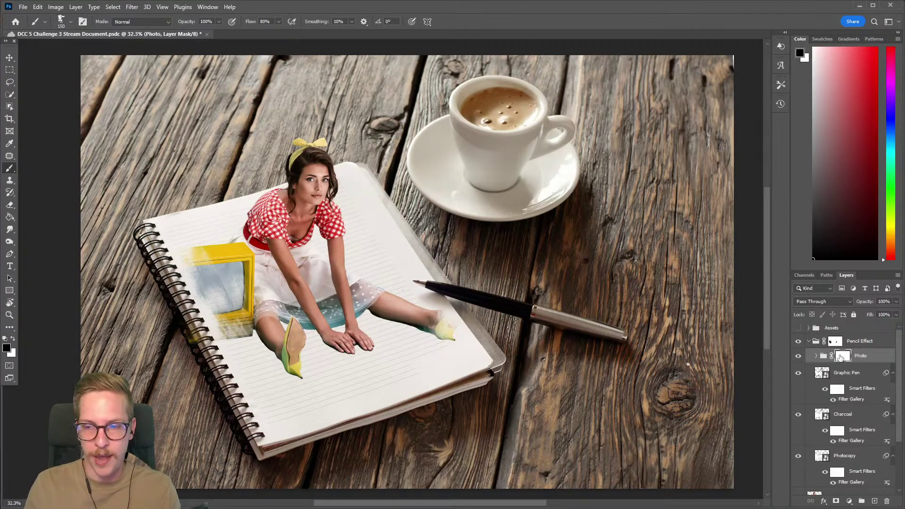
{"action": "left_click", "coordinate": [798, 356]}
{"action": "left_click", "coordinate": [798, 355]}
Paint black on the Photo mask with a 300 px brush over the legs, hands and lower television, then check against the full sketch.
{"action": "key", "text": "bracketright"}
{"action": "key", "text": "bracketright"}
{"action": "key", "text": "bracketright"}
{"action": "key", "text": "bracketright"}
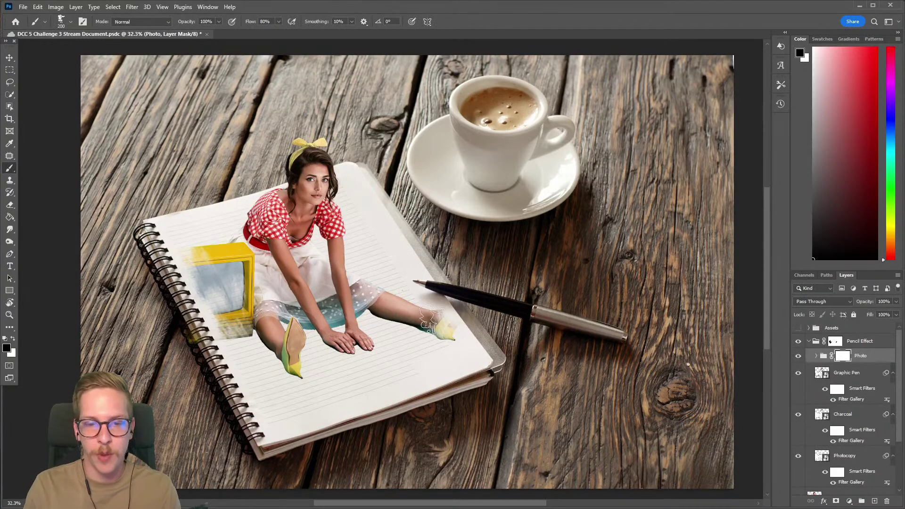
{"action": "mouse_move", "coordinate": [434, 344]}
{"action": "left_mouse_down"}
{"action": "mouse_move", "coordinate": [427, 326]}
{"action": "mouse_move", "coordinate": [411, 353]}
{"action": "mouse_move", "coordinate": [432, 356]}
{"action": "mouse_move", "coordinate": [413, 351]}
{"action": "mouse_move", "coordinate": [514, 296]}
{"action": "mouse_move", "coordinate": [454, 291]}
{"action": "mouse_move", "coordinate": [415, 310]}
{"action": "mouse_move", "coordinate": [438, 347]}
{"action": "mouse_move", "coordinate": [397, 315]}
{"action": "left_mouse_up"}
{"action": "mouse_move", "coordinate": [384, 363]}
{"action": "left_mouse_down"}
{"action": "mouse_move", "coordinate": [360, 339]}
{"action": "mouse_move", "coordinate": [364, 363]}
{"action": "mouse_move", "coordinate": [356, 361]}
{"action": "mouse_move", "coordinate": [370, 328]}
{"action": "mouse_move", "coordinate": [360, 359]}
{"action": "mouse_move", "coordinate": [303, 379]}
{"action": "mouse_move", "coordinate": [299, 347]}
{"action": "mouse_move", "coordinate": [308, 378]}
{"action": "mouse_move", "coordinate": [271, 336]}
{"action": "mouse_move", "coordinate": [233, 320]}
{"action": "mouse_move", "coordinate": [224, 344]}
{"action": "mouse_move", "coordinate": [214, 337]}
{"action": "mouse_move", "coordinate": [206, 308]}
{"action": "mouse_move", "coordinate": [182, 288]}
{"action": "mouse_move", "coordinate": [201, 294]}
{"action": "left_mouse_up"}
{"action": "mouse_move", "coordinate": [230, 320]}
{"action": "left_mouse_down"}
{"action": "mouse_move", "coordinate": [276, 381]}
{"action": "mouse_move", "coordinate": [306, 367]}
{"action": "left_mouse_up"}
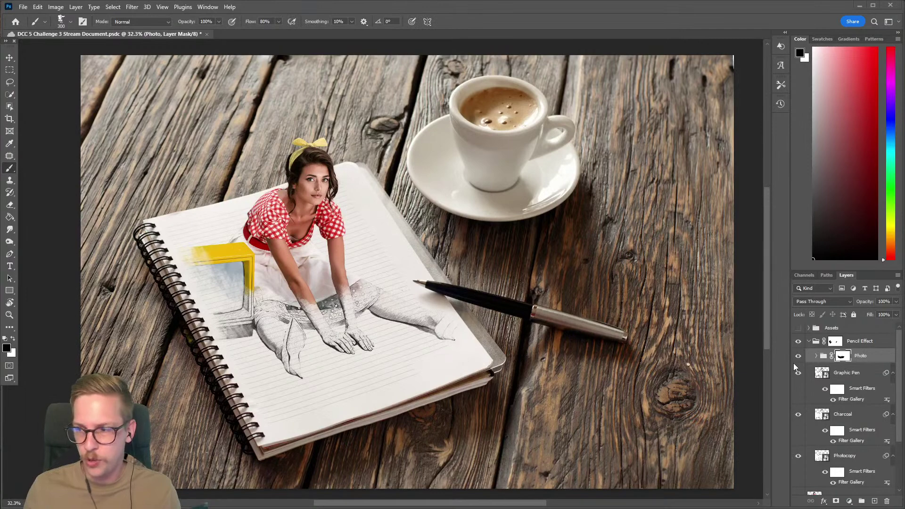
{"action": "left_click_drag", "start_coordinate": [362, 313], "coordinate": [418, 327]}
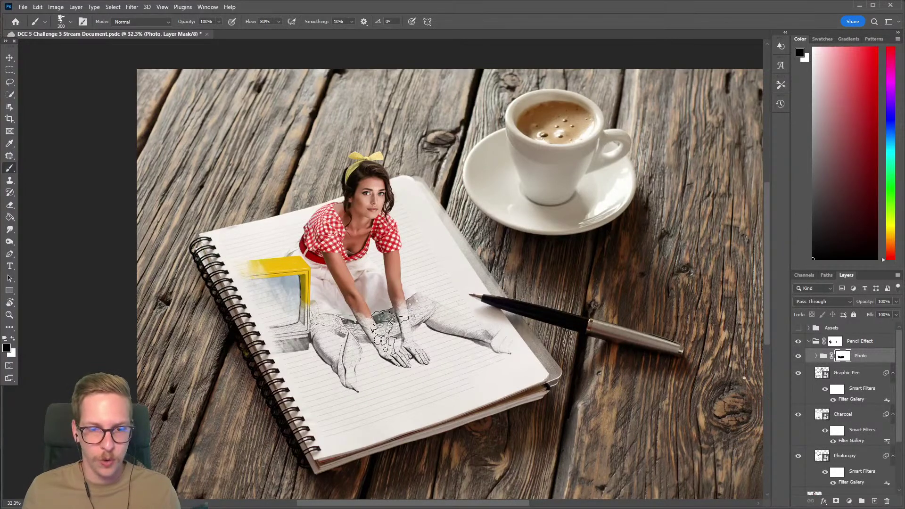
{"action": "left_click", "coordinate": [798, 355]}
{"action": "left_click", "coordinate": [798, 356]}
Create a new layer named Shadow in Multiply mode directly above the Graphic Pen layer.
{"action": "left_click", "coordinate": [844, 380]}
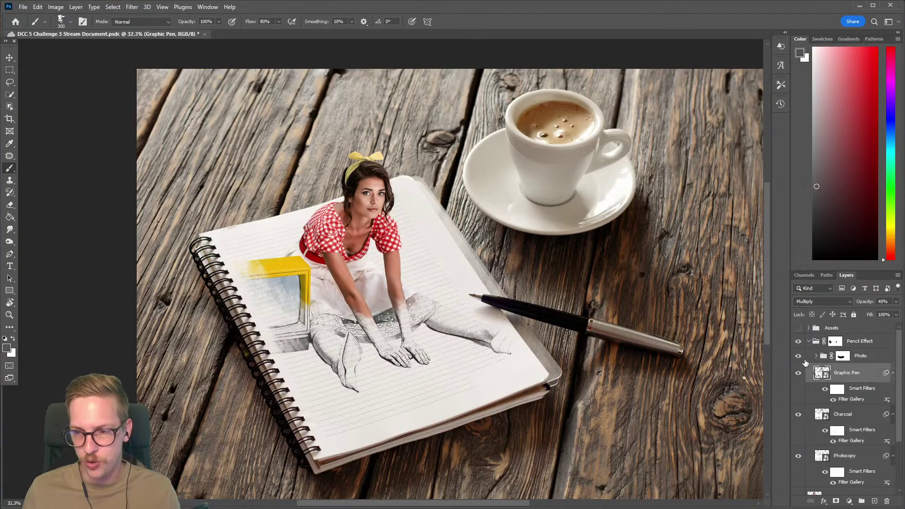
{"action": "left_click", "coordinate": [799, 357]}
{"action": "left_click", "coordinate": [798, 357]}
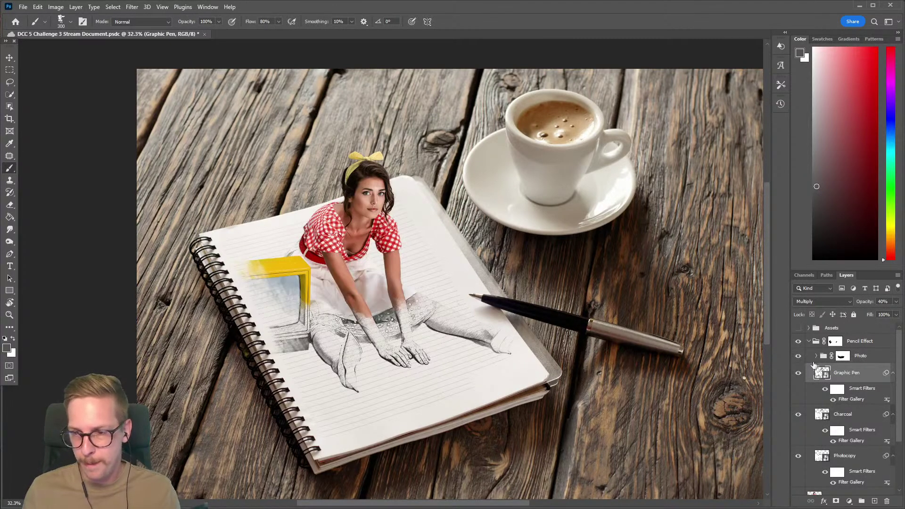
{"action": "left_click_drag", "start_coordinate": [846, 357], "coordinate": [847, 360]}
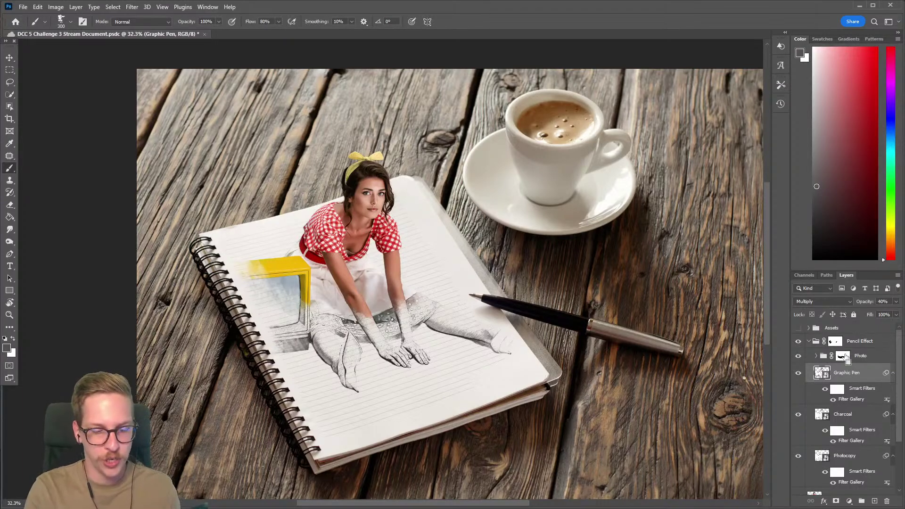
{"action": "key", "text": "ctrl+shift+n"}
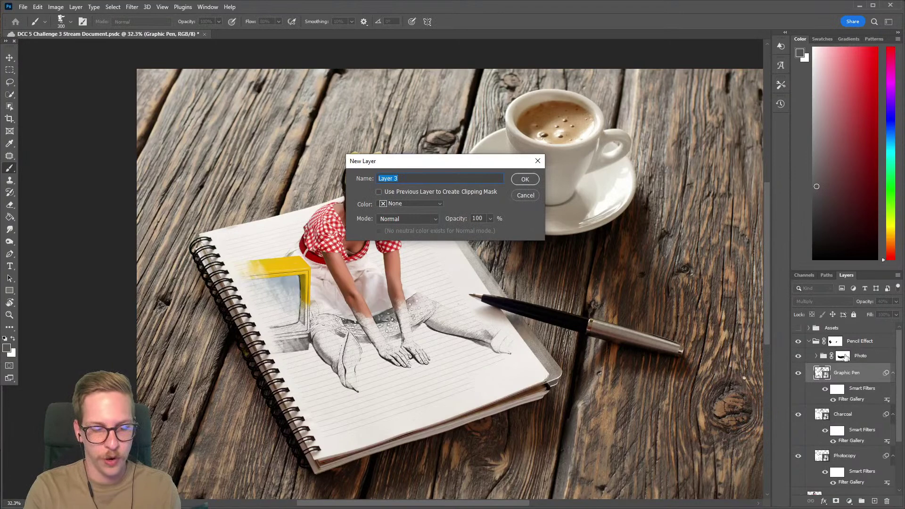
{"action": "type", "text": "Shadow"}
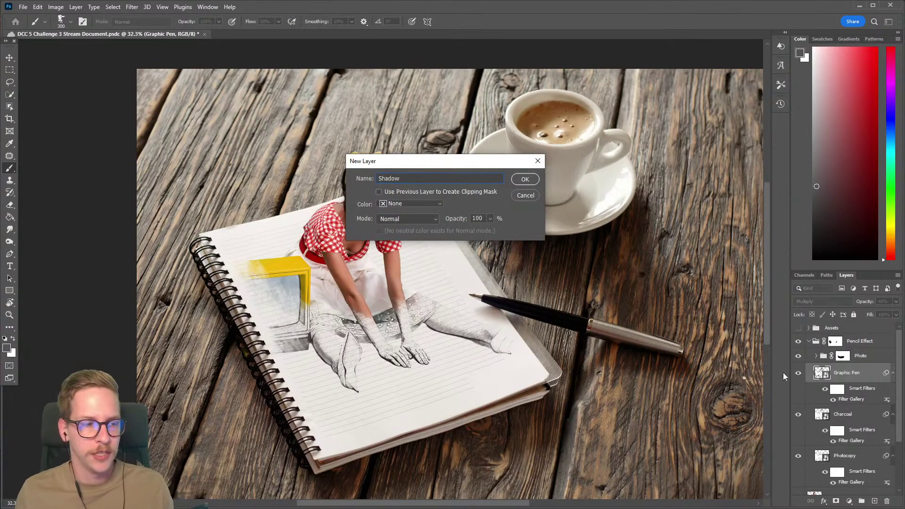
{"action": "left_click", "coordinate": [389, 218]}
{"action": "left_click", "coordinate": [388, 260]}
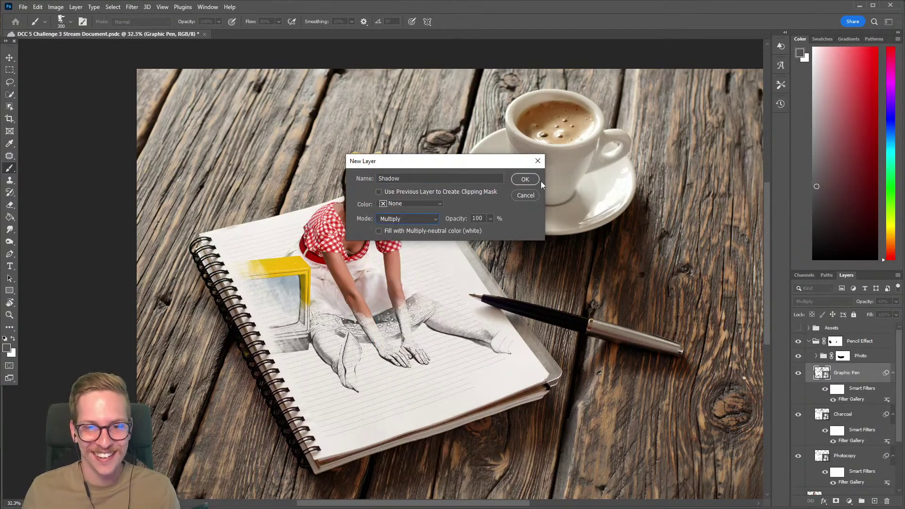
{"action": "left_click", "coordinate": [524, 179]}
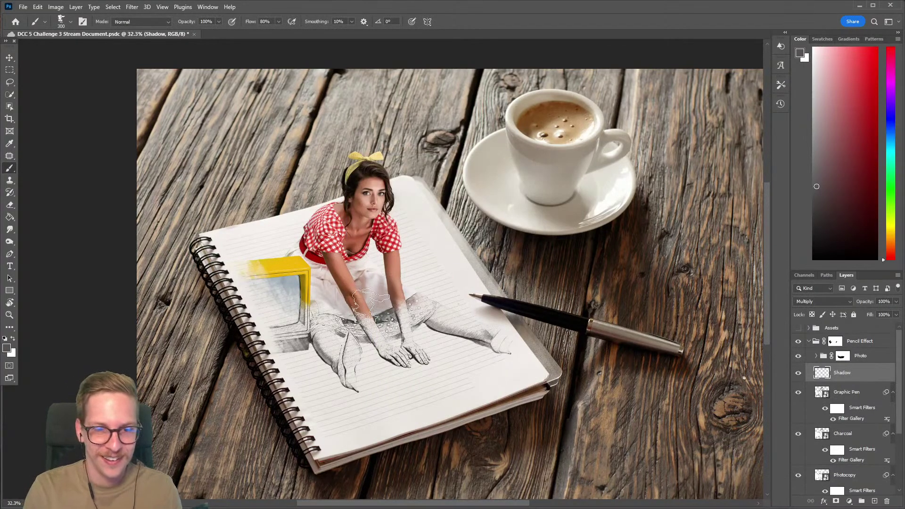
Switch to a soft brush, undo the test stroke, and choose a lighter grey foreground with the hue shifted to violet.
{"action": "right_click", "coordinate": [395, 315]}
{"action": "left_click", "coordinate": [417, 403]}
{"action": "mouse_move", "coordinate": [313, 314]}
{"action": "left_mouse_down"}
{"action": "mouse_move", "coordinate": [336, 342]}
{"action": "mouse_move", "coordinate": [388, 318]}
{"action": "mouse_move", "coordinate": [410, 327]}
{"action": "left_mouse_up"}
{"action": "key", "text": "ctrl+z"}
{"action": "left_click", "coordinate": [814, 133]}
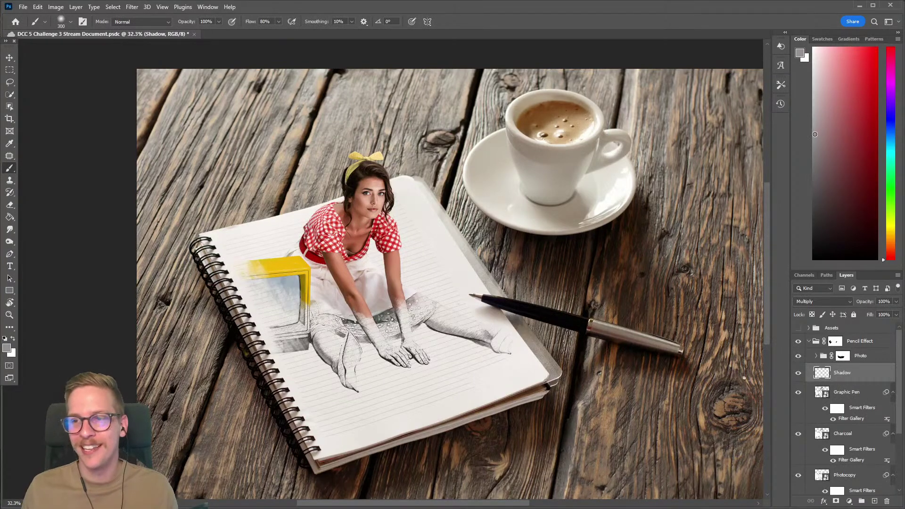
{"action": "left_click", "coordinate": [891, 104]}
{"action": "left_click_drag", "start_coordinate": [893, 107], "coordinate": [893, 103]}
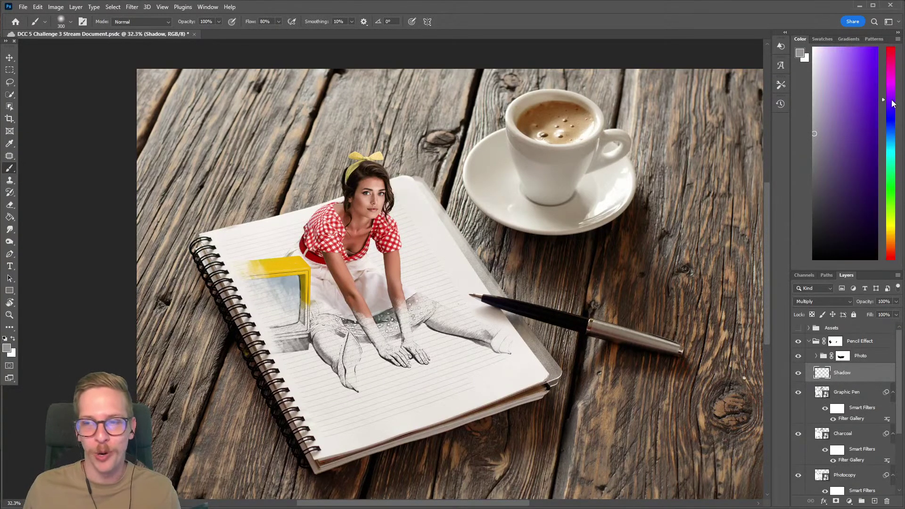
Paint a soft grey shadow around the woman's legs and hands on the Shadow layer with a 700 px brush.
{"action": "key", "text": "bracketright"}
{"action": "key", "text": "bracketright"}
{"action": "key", "text": "bracketright"}
{"action": "mouse_move", "coordinate": [359, 302]}
{"action": "left_mouse_down"}
{"action": "mouse_move", "coordinate": [401, 340]}
{"action": "mouse_move", "coordinate": [435, 339]}
{"action": "mouse_move", "coordinate": [447, 352]}
{"action": "left_mouse_up"}
{"action": "key", "text": "ctrl+z"}
{"action": "key", "text": "ctrl+z"}
{"action": "key", "text": "ctrl+z"}
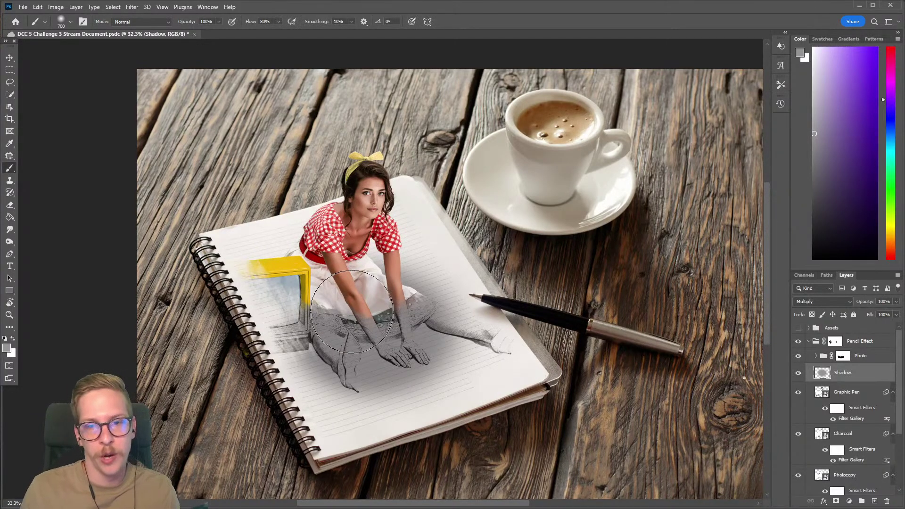
{"action": "key", "text": "bracketleft"}
{"action": "key", "text": "bracketleft"}
{"action": "key", "text": "bracketleft"}
{"action": "key", "text": "bracketleft"}
{"action": "key", "text": "bracketleft"}
{"action": "key", "text": "bracketleft"}
{"action": "key", "text": "bracketleft"}
{"action": "key", "text": "bracketleft"}
{"action": "key", "text": "bracketleft"}
{"action": "key", "text": "bracketleft"}
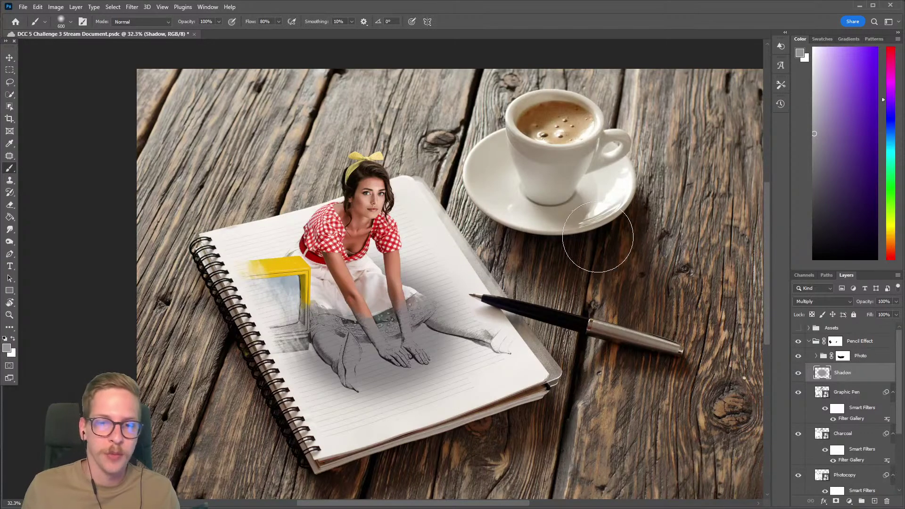
{"action": "key", "text": "bracketleft"}
{"action": "key", "text": "bracketleft"}
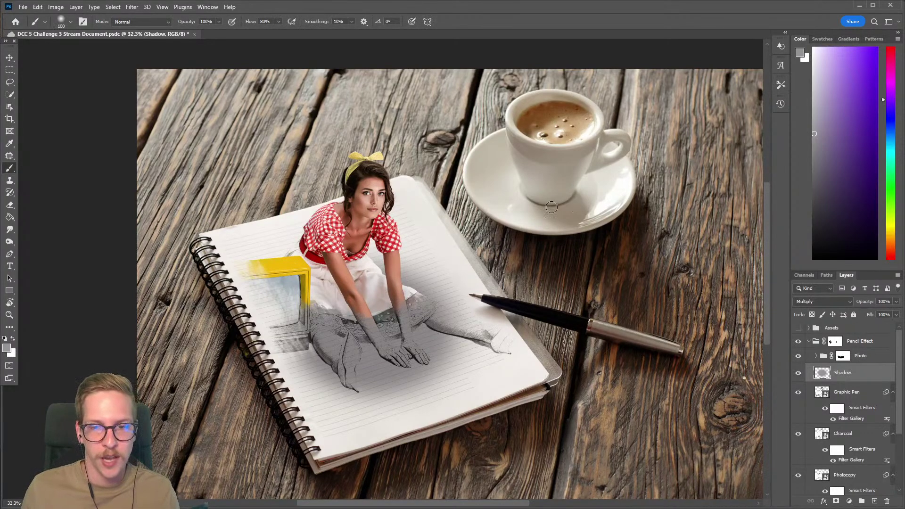
{"action": "key", "text": "bracketright"}
{"action": "key", "text": "bracketright"}
{"action": "key", "text": "bracketright"}
{"action": "key", "text": "bracketright"}
{"action": "key", "text": "bracketright"}
{"action": "key", "text": "bracketright"}
{"action": "key", "text": "bracketright"}
{"action": "key", "text": "bracketright"}
{"action": "key", "text": "bracketright"}
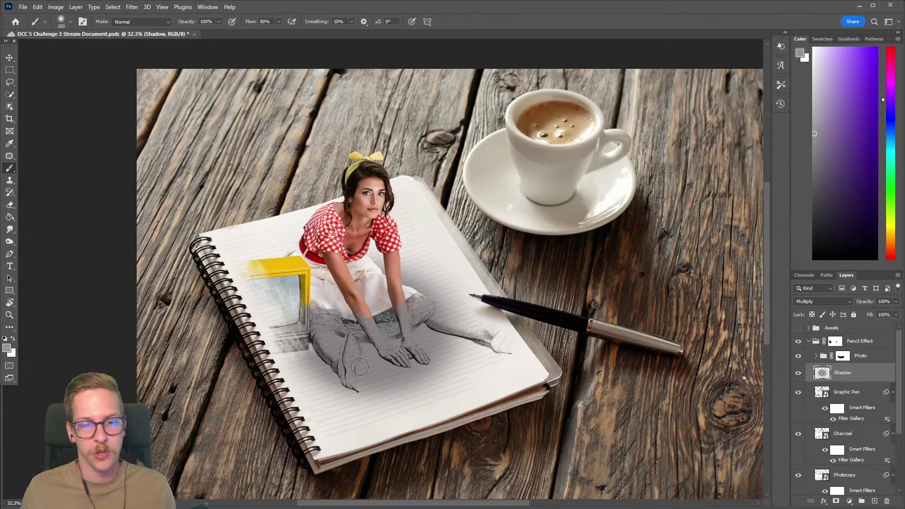
{"action": "key", "text": "bracketright"}
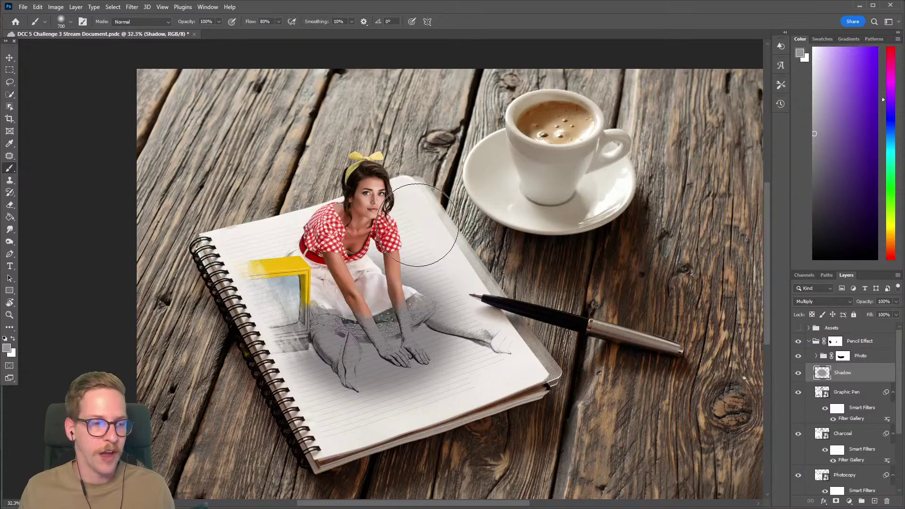
Apply the Filter Gallery's Graphic Pen effect to the Shadow layer with stroke length 15, light/dark balance 30 and Right Diagonal direction.
{"action": "left_click", "coordinate": [132, 7]}
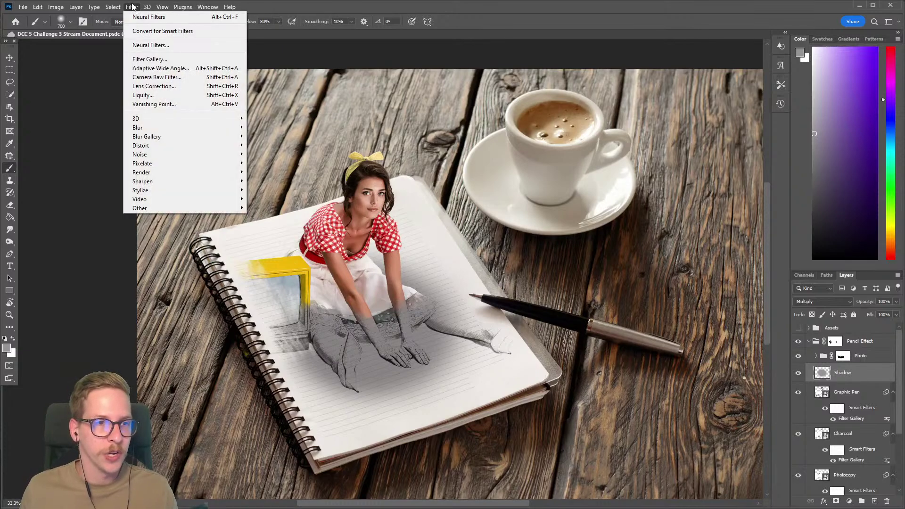
{"action": "left_click", "coordinate": [150, 59]}
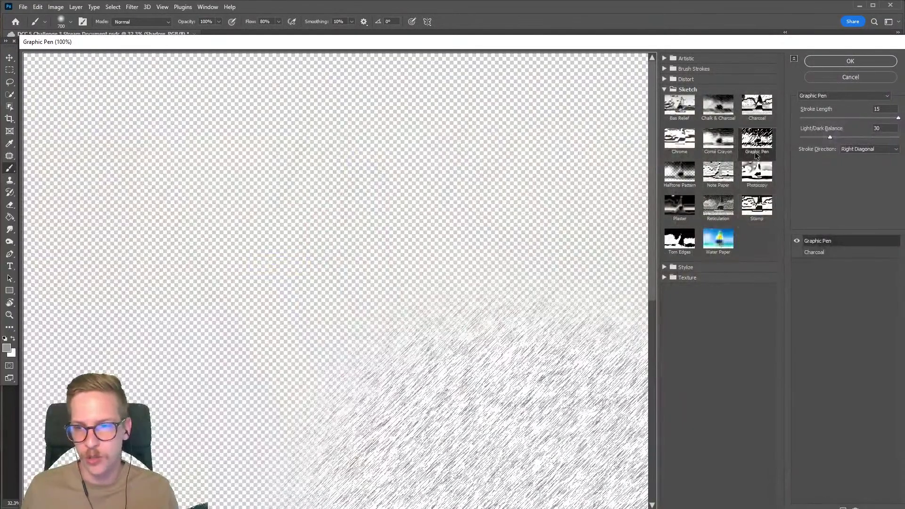
{"action": "left_click", "coordinate": [757, 142]}
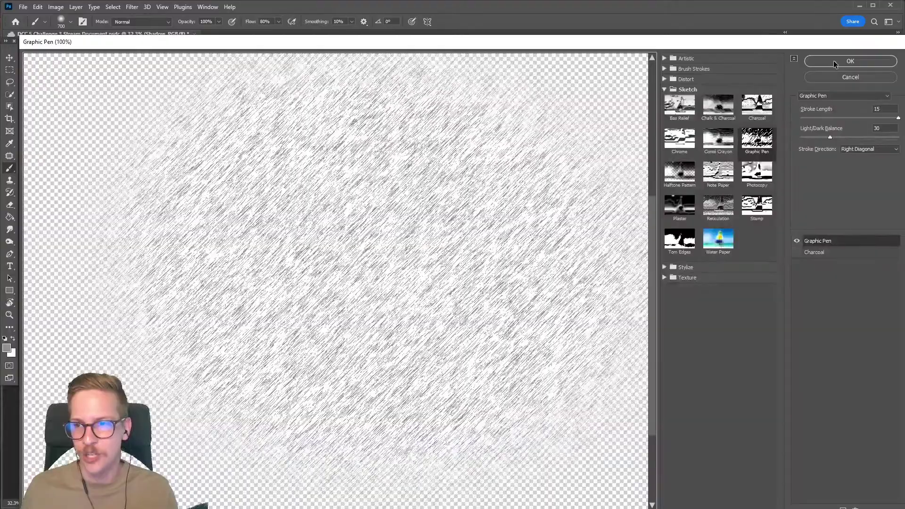
{"action": "left_click", "coordinate": [834, 61]}
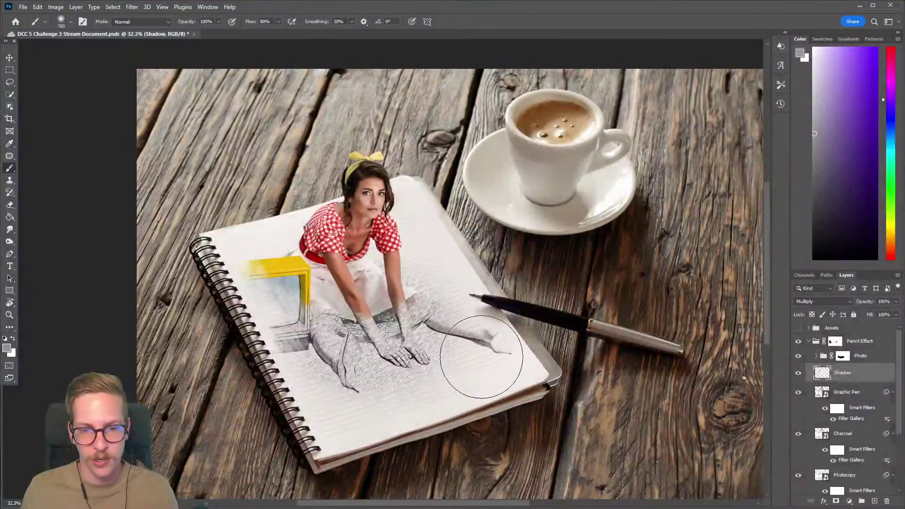
Compare the notebook drawing up close with and without the Shadow layer.
{"action": "scroll", "coordinate": [456, 333], "scroll_direction": "up", "scroll_amount": 2}
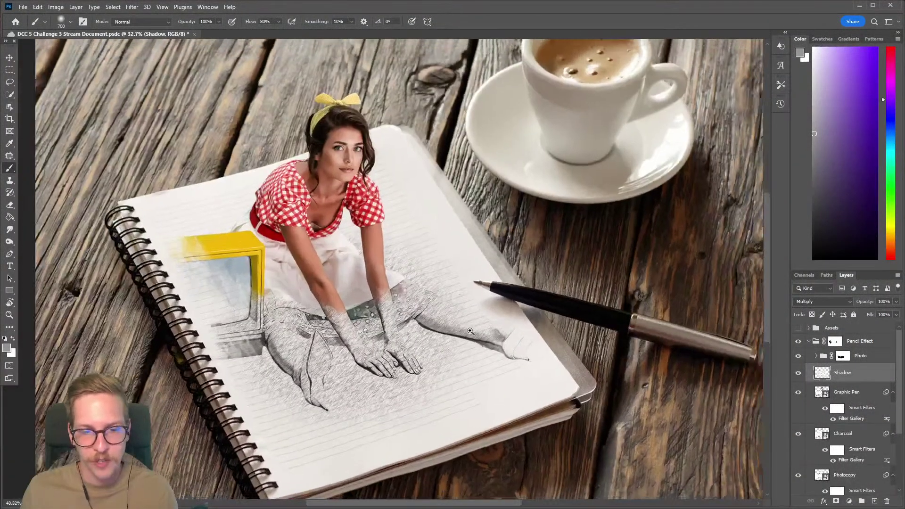
{"action": "scroll", "coordinate": [470, 330], "scroll_direction": "down", "scroll_amount": 1}
{"action": "left_click", "coordinate": [798, 373]}
{"action": "left_click", "coordinate": [798, 373]}
{"action": "left_click", "coordinate": [798, 373]}
{"action": "left_click", "coordinate": [798, 373]}
{"action": "left_click", "coordinate": [798, 373]}
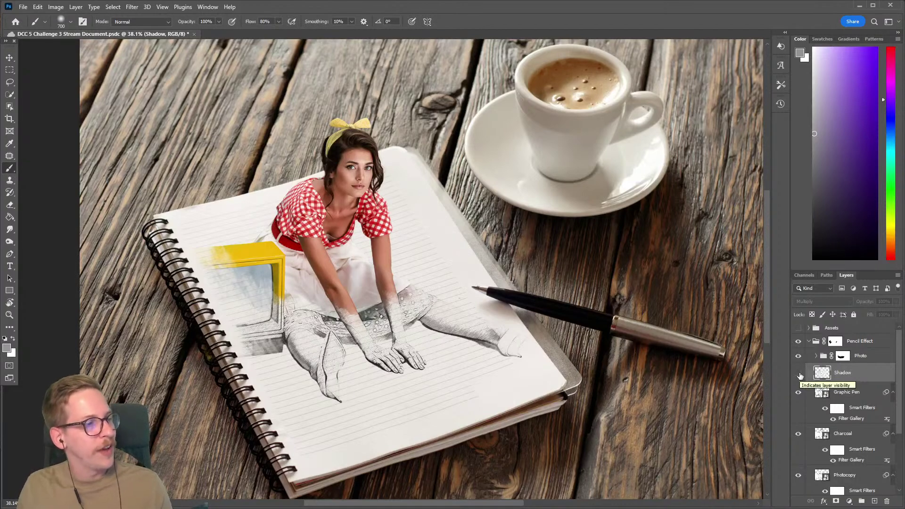
{"action": "left_click", "coordinate": [799, 374]}
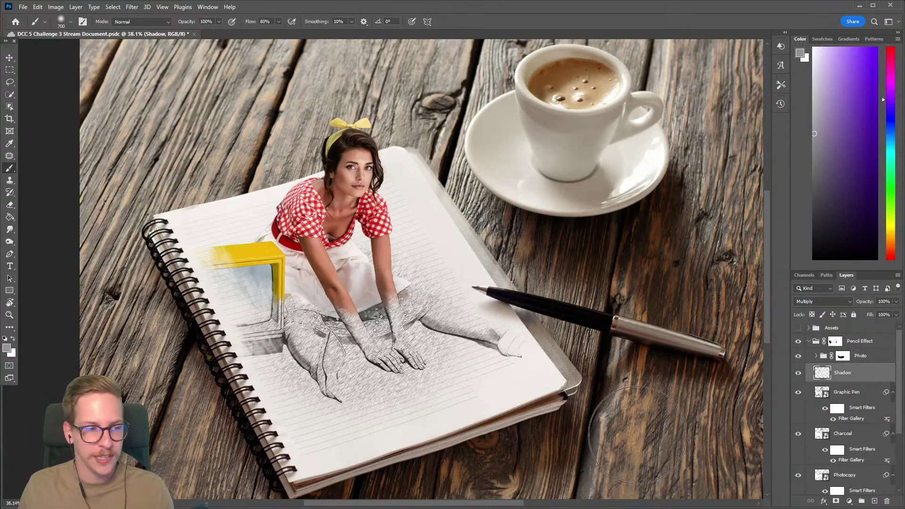
Save the document, lower the Shadow layer's opacity to 61%, and compare the drawing with and without it.
{"action": "left_click", "coordinate": [895, 315]}
{"action": "key", "text": "ctrl+s"}
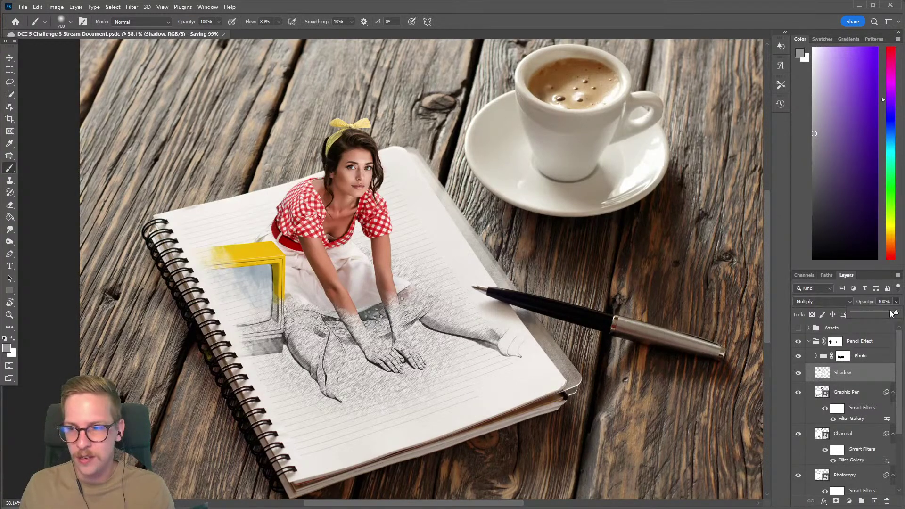
{"action": "left_click_drag", "start_coordinate": [891, 313], "coordinate": [883, 315]}
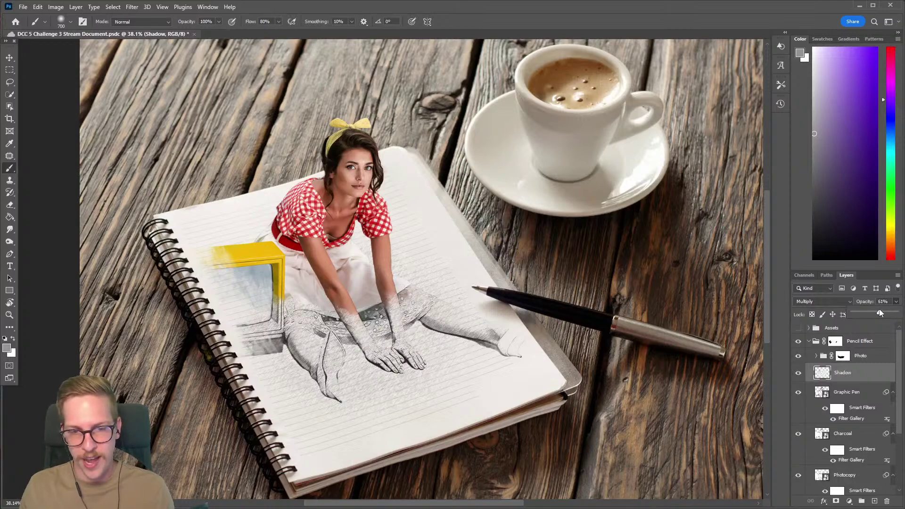
{"action": "left_click", "coordinate": [797, 375]}
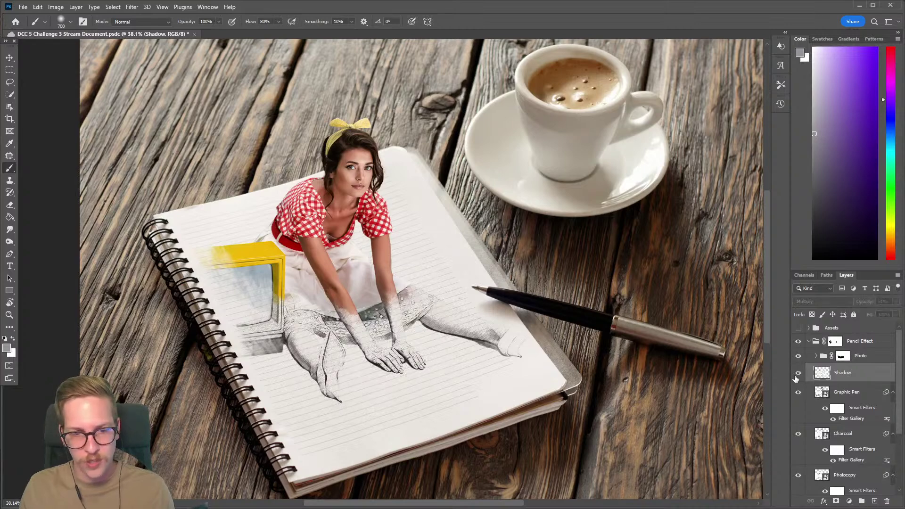
{"action": "left_click", "coordinate": [798, 373]}
Add a layer mask to the Shadow layer and hide the shadow across the woman's lap with a 250 px black brush.
{"action": "left_click", "coordinate": [836, 501]}
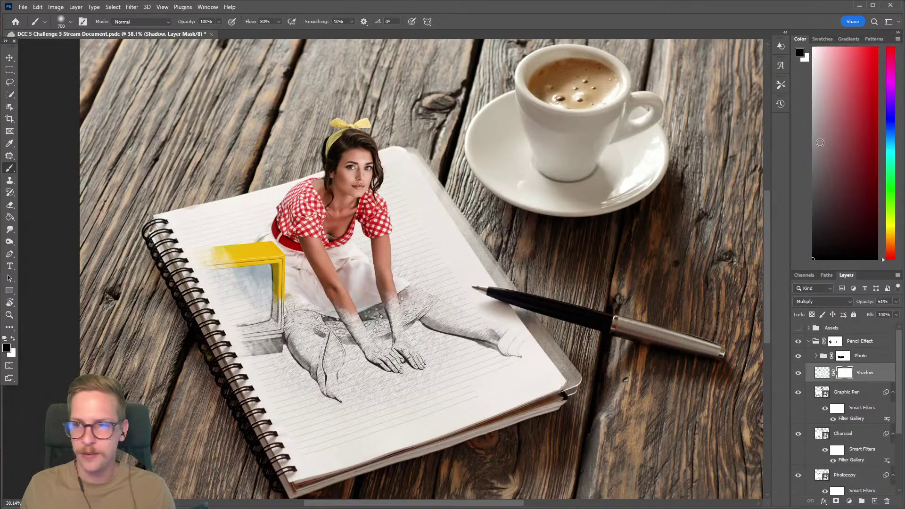
{"action": "key", "text": "bracketleft"}
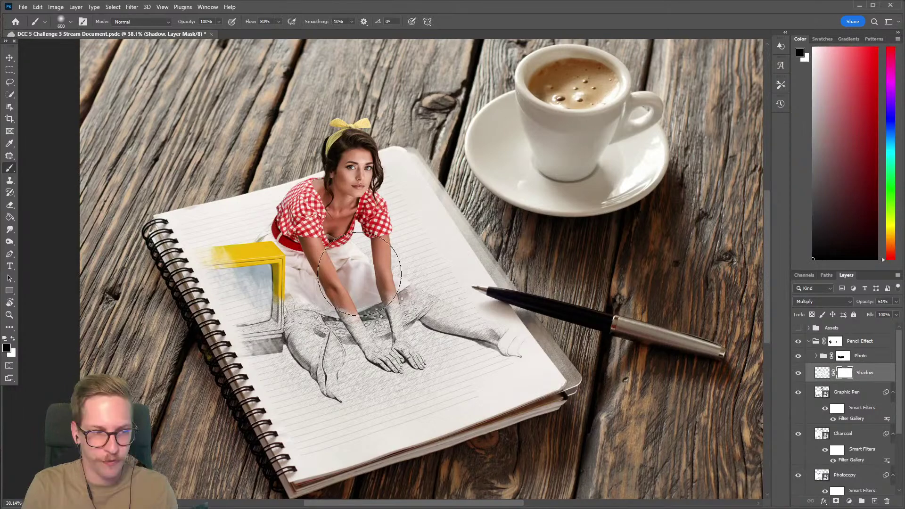
{"action": "key", "text": "bracketleft"}
{"action": "key", "text": "bracketleft"}
{"action": "key", "text": "bracketleft"}
{"action": "key", "text": "bracketleft"}
{"action": "left_click_drag", "start_coordinate": [302, 318], "coordinate": [400, 306]}
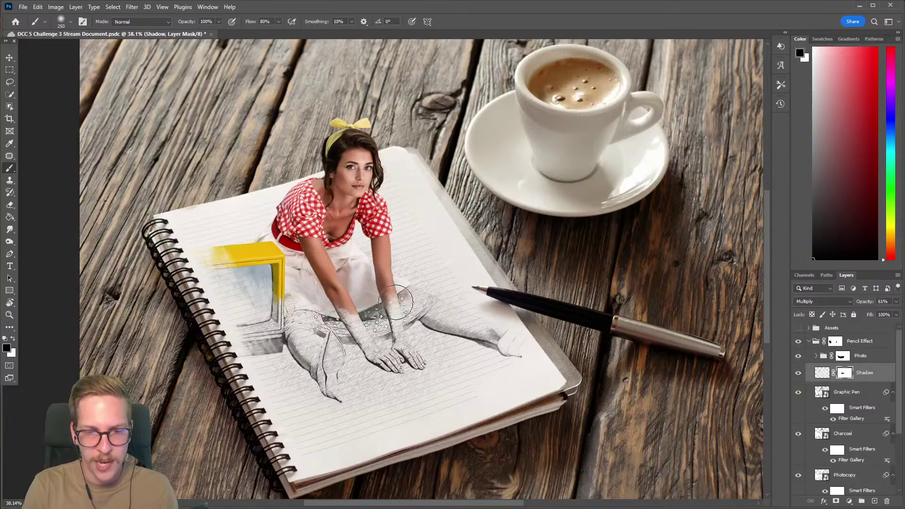
Reduce the brush to about 100 px and clean the shadow off the woman's legs on the Shadow layer's mask.
{"action": "key", "text": "bracketleft"}
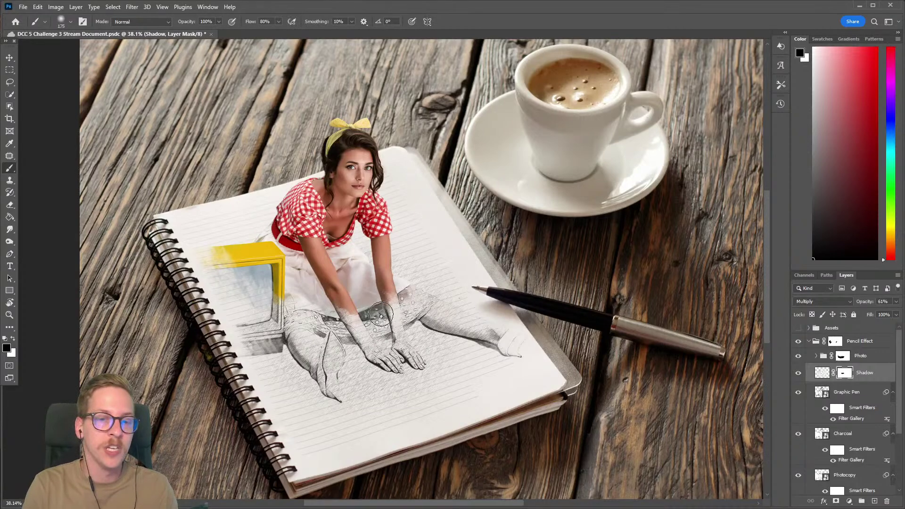
{"action": "key", "text": "bracketleft"}
{"action": "key", "text": "bracketleft"}
{"action": "key", "text": "bracketleft"}
{"action": "key", "text": "bracketleft"}
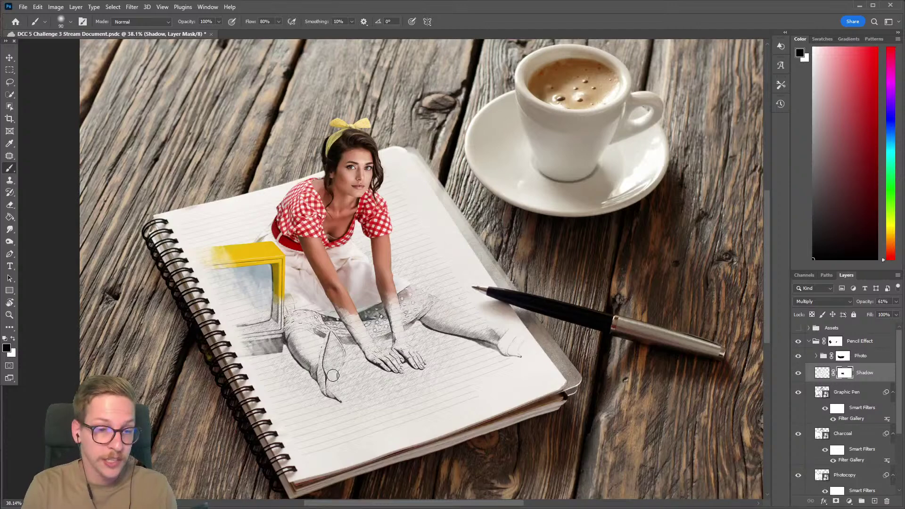
{"action": "key", "text": "bracketright"}
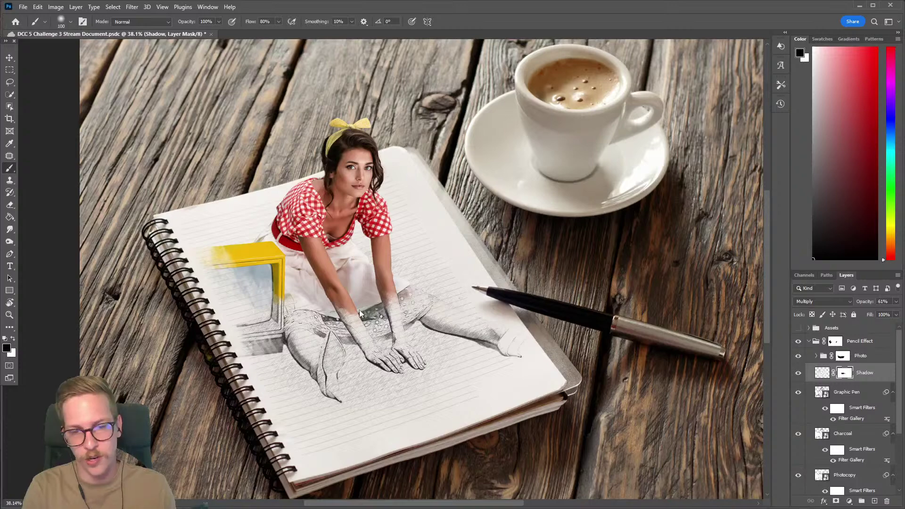
Compare the drawing with and without the Shadow layer and set the layer's opacity to 60%.
{"action": "left_click", "coordinate": [798, 373]}
{"action": "left_click", "coordinate": [798, 372]}
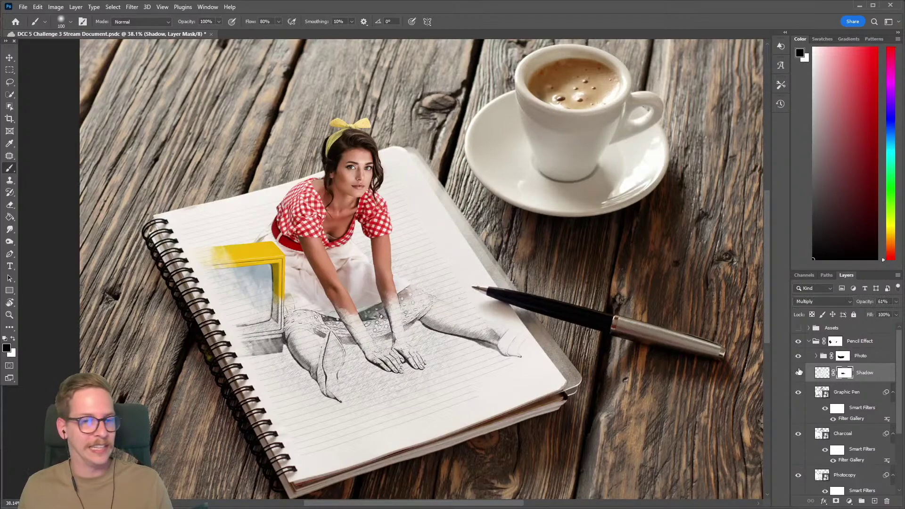
{"action": "left_click", "coordinate": [799, 372]}
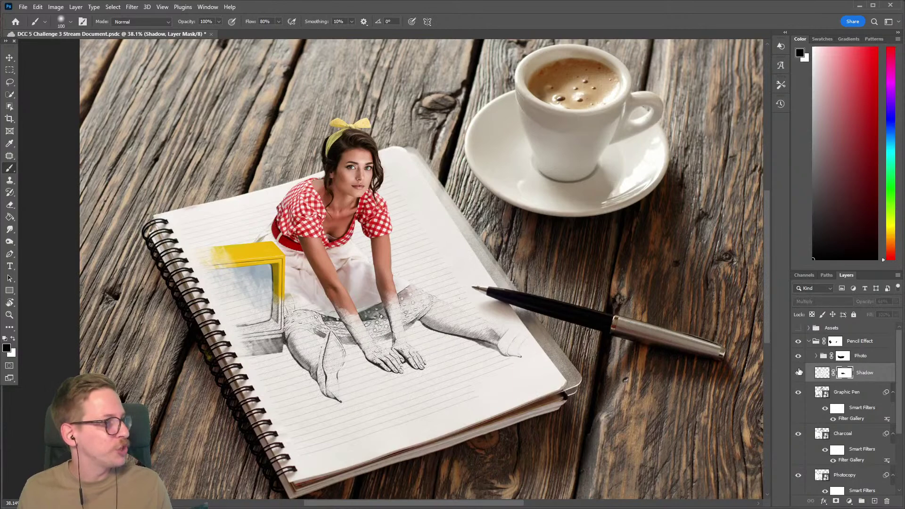
{"action": "left_click", "coordinate": [798, 372]}
{"action": "left_click", "coordinate": [895, 301]}
{"action": "left_click", "coordinate": [883, 314]}
{"action": "left_click", "coordinate": [799, 373]}
{"action": "left_click", "coordinate": [799, 372]}
{"action": "left_click", "coordinate": [798, 373]}
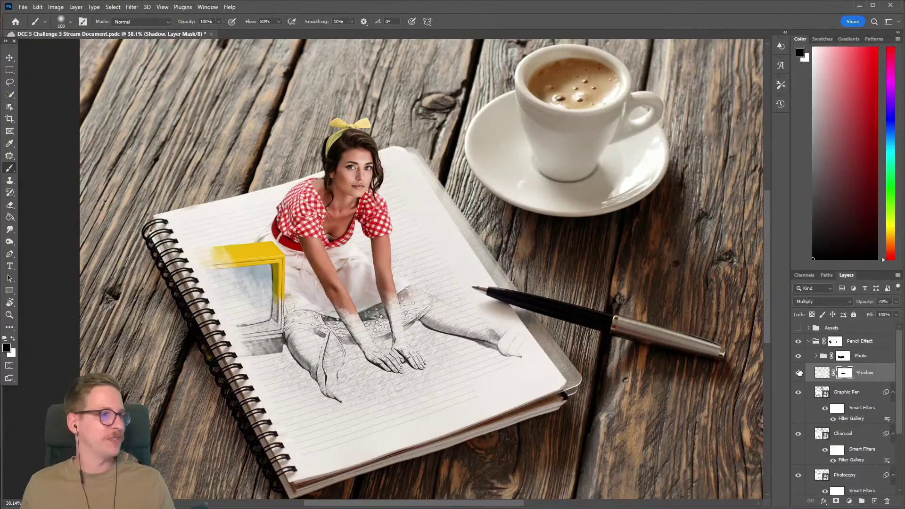
{"action": "left_click", "coordinate": [896, 301]}
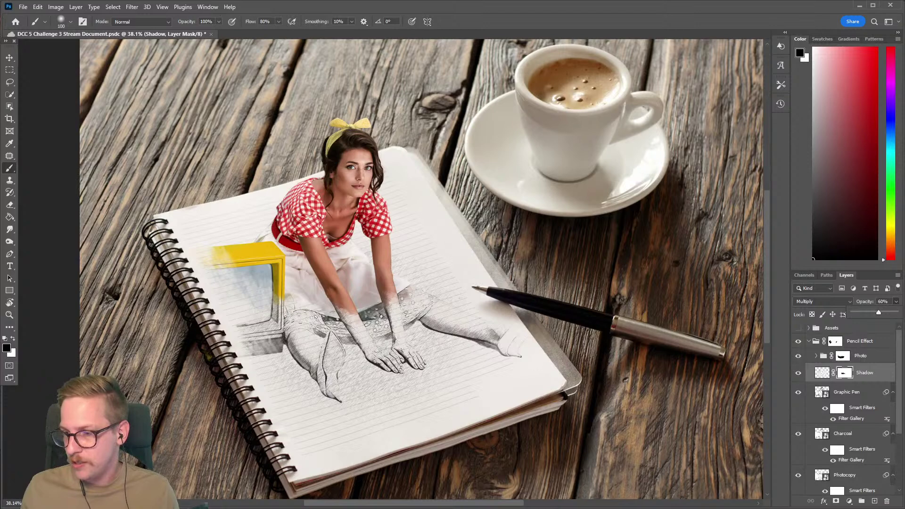
{"action": "key", "text": "Return"}
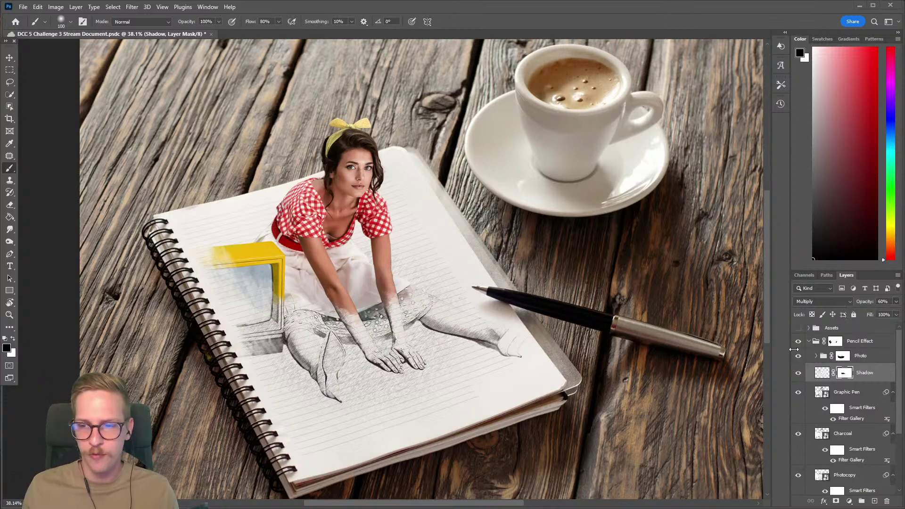
Check the Shadow layer's contribution once more and review the whole composition from different distances.
{"action": "left_click", "coordinate": [798, 373]}
{"action": "left_click", "coordinate": [798, 373]}
{"action": "scroll", "coordinate": [570, 261], "scroll_direction": "down", "scroll_amount": 3}
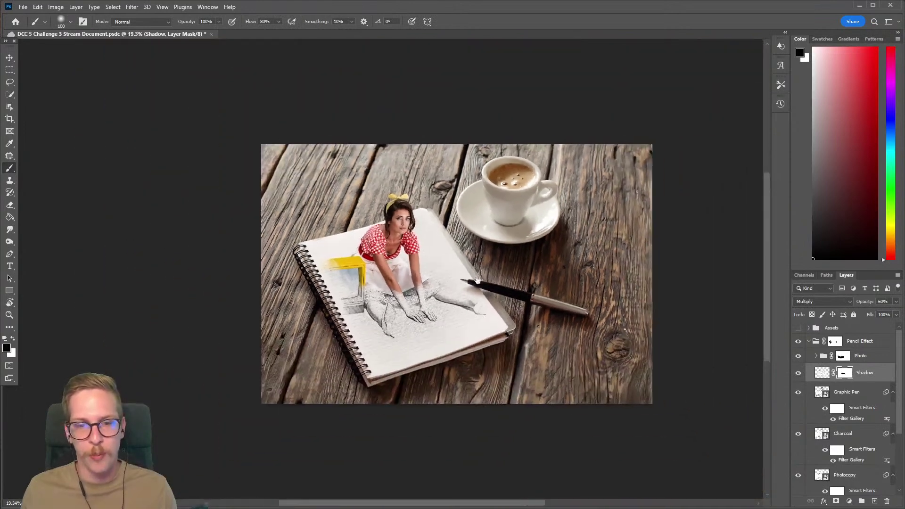
{"action": "scroll", "coordinate": [439, 275], "scroll_direction": "up", "scroll_amount": 2}
{"action": "scroll", "coordinate": [473, 287], "scroll_direction": "up", "scroll_amount": 1}
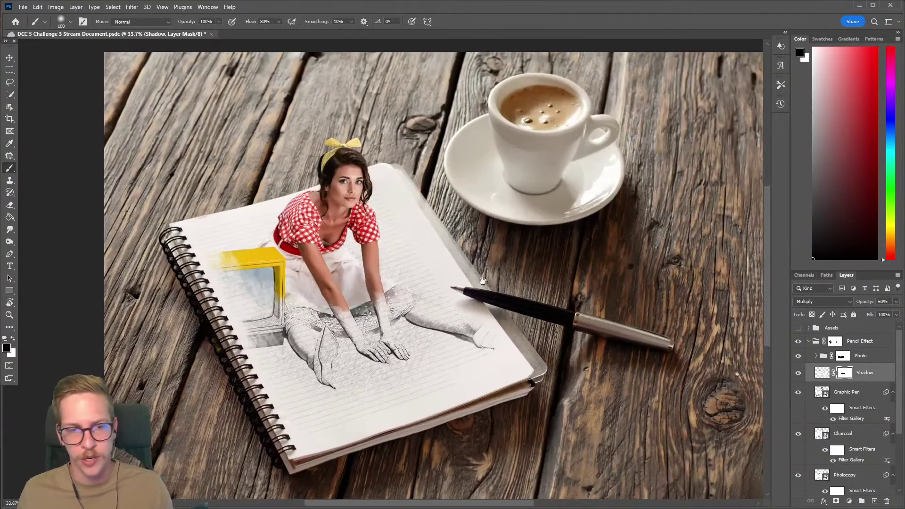
{"action": "scroll", "coordinate": [485, 282], "scroll_direction": "down", "scroll_amount": 2}
{"action": "scroll", "coordinate": [474, 272], "scroll_direction": "up", "scroll_amount": 1}
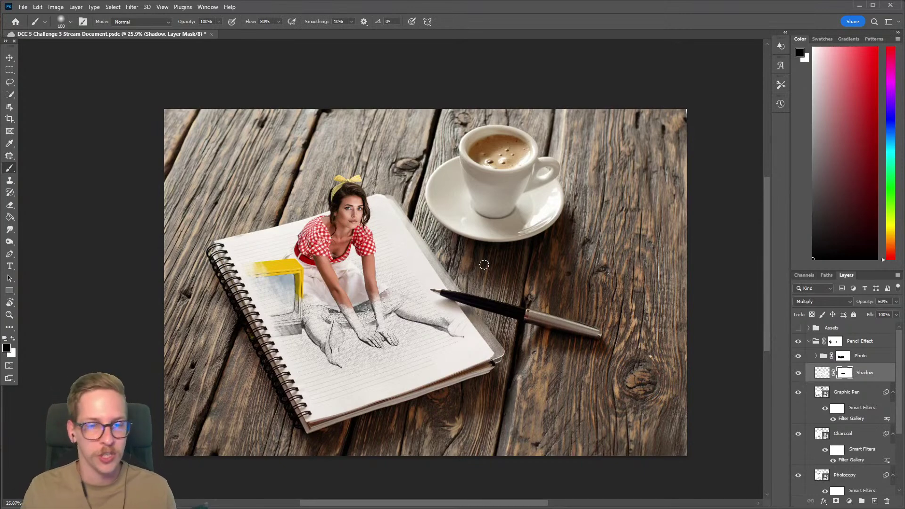
{"action": "left_click_drag", "start_coordinate": [478, 259], "coordinate": [459, 267]}
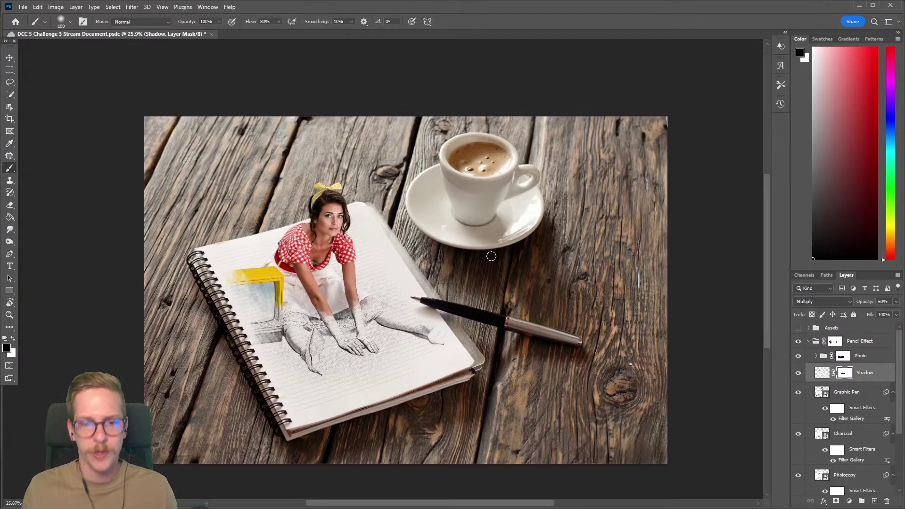
{"action": "left_click", "coordinate": [854, 342]}
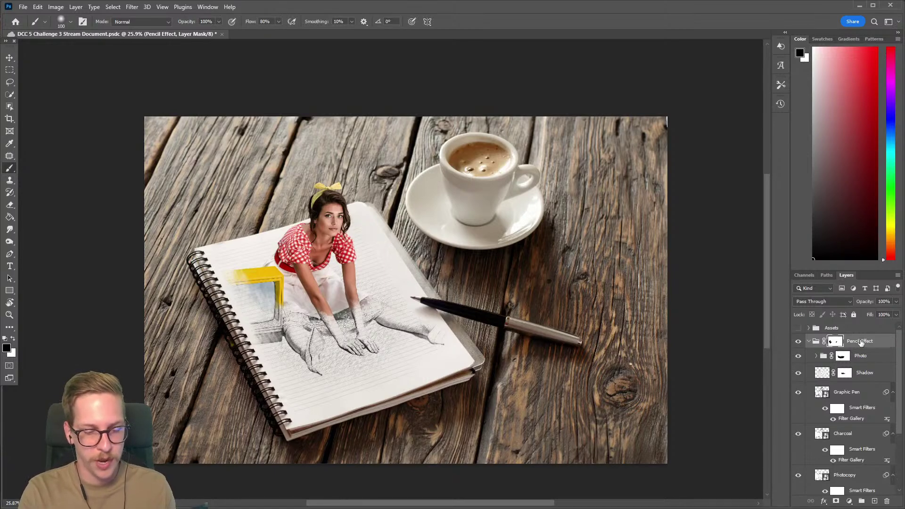
{"action": "key", "text": "ctrl+shift+n"}
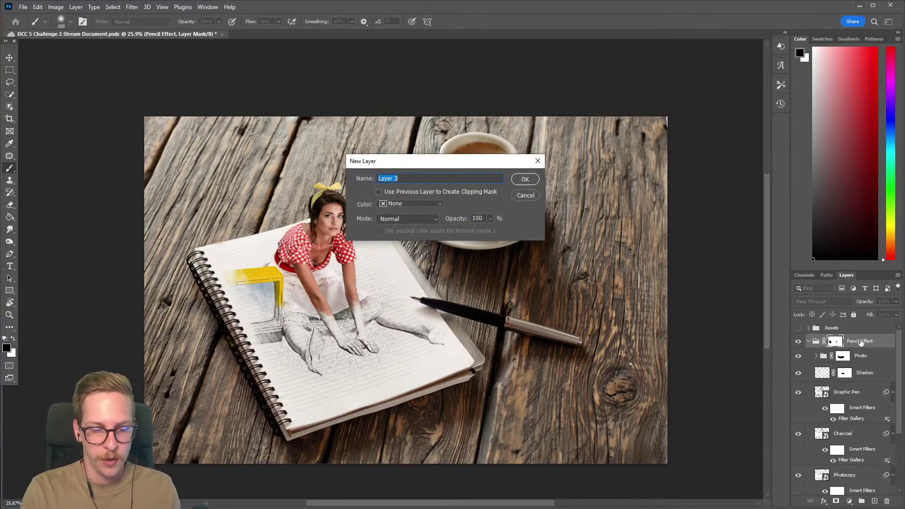
{"action": "type", "text": "Vignette"}
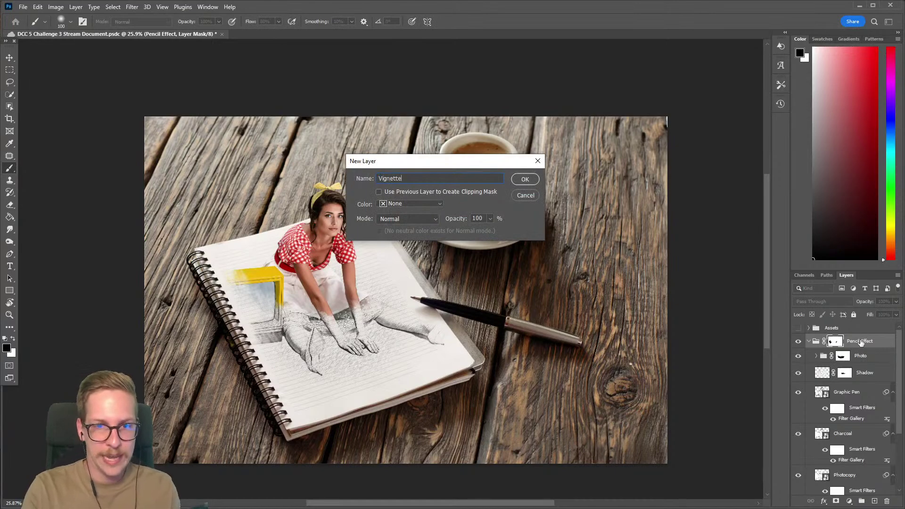
{"action": "left_click", "coordinate": [405, 220]}
{"action": "scroll", "coordinate": [395, 252], "scroll_direction": "up", "scroll_amount": 3}
{"action": "left_click", "coordinate": [394, 256]}
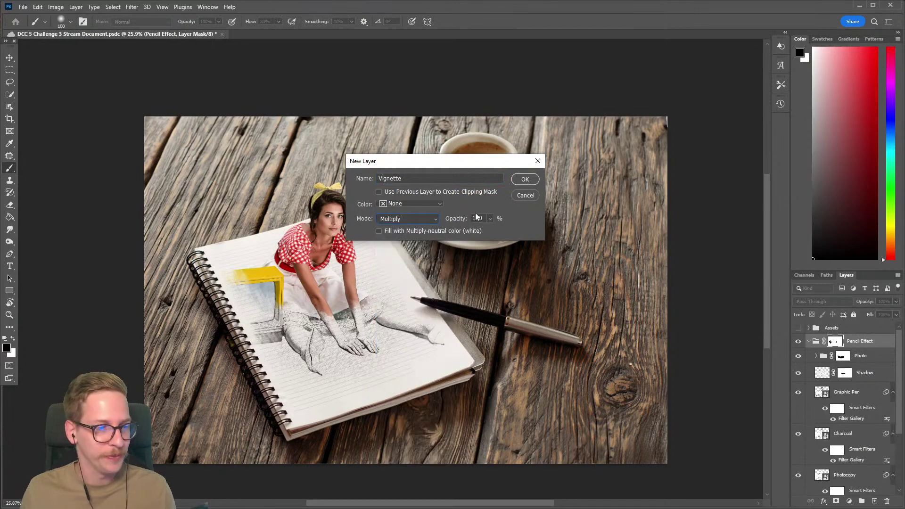
{"action": "left_click", "coordinate": [526, 196]}
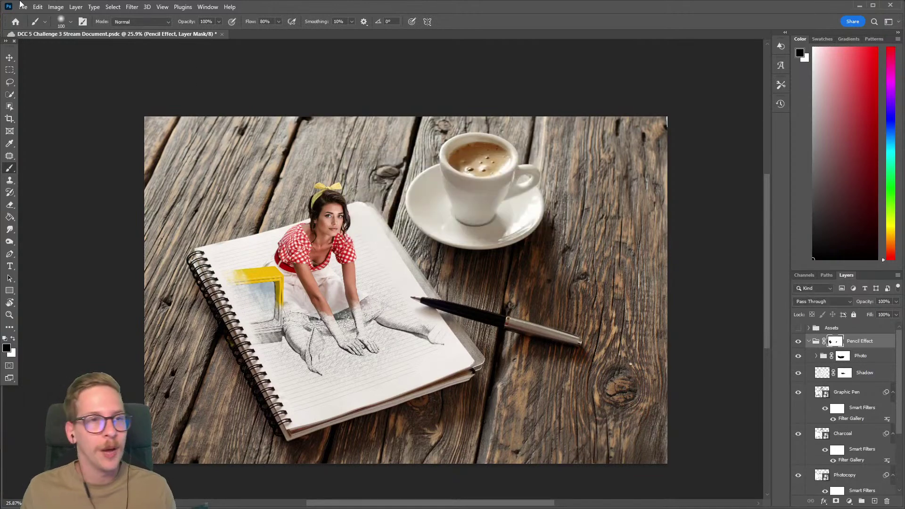
Add a Levels adjustment layer with the white output level at 164 and place it above the Pencil Effect group.
{"action": "left_click", "coordinate": [75, 7]}
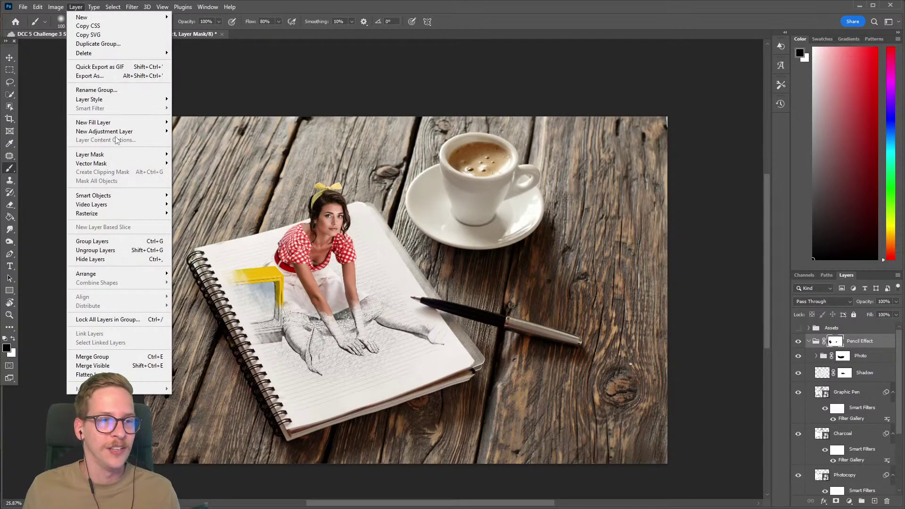
{"action": "mouse_move", "coordinate": [118, 131]}
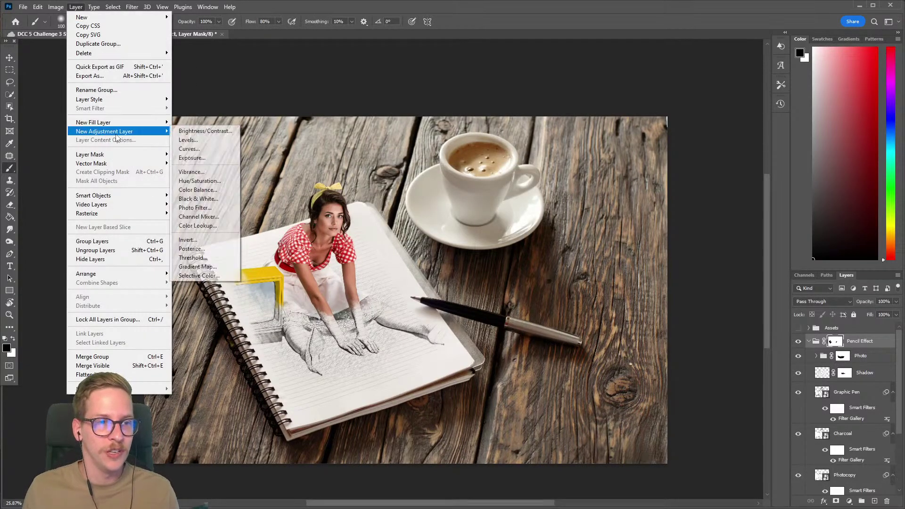
{"action": "left_click", "coordinate": [200, 140]}
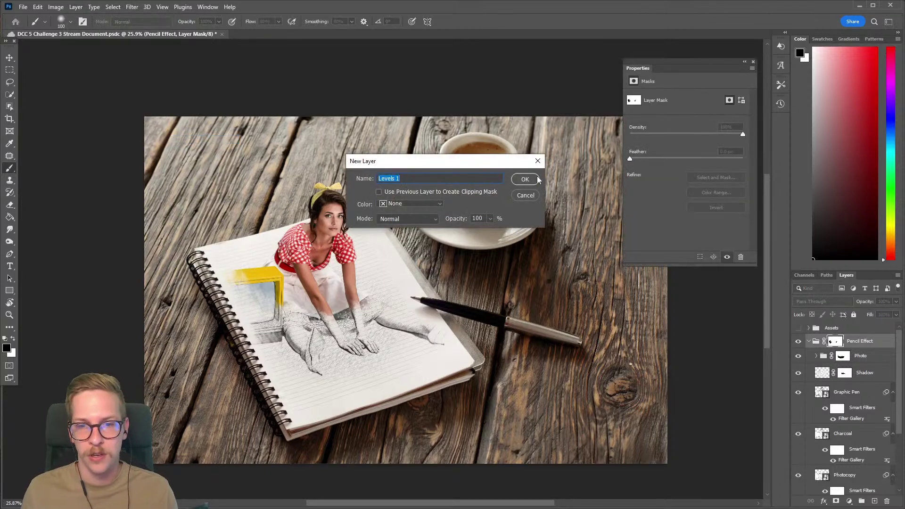
{"action": "left_click", "coordinate": [523, 178]}
{"action": "left_click_drag", "start_coordinate": [643, 194], "coordinate": [604, 171]}
{"action": "left_click_drag", "start_coordinate": [743, 193], "coordinate": [706, 193]}
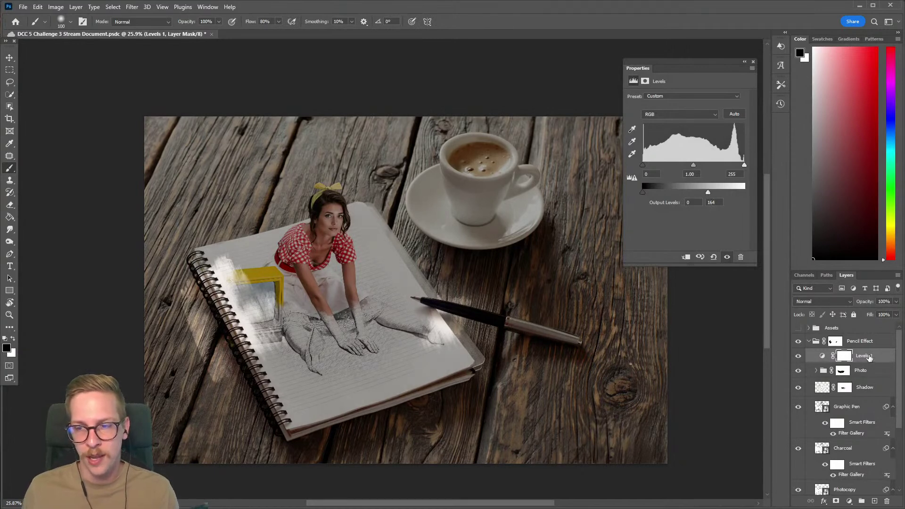
{"action": "left_click_drag", "start_coordinate": [870, 357], "coordinate": [864, 335]}
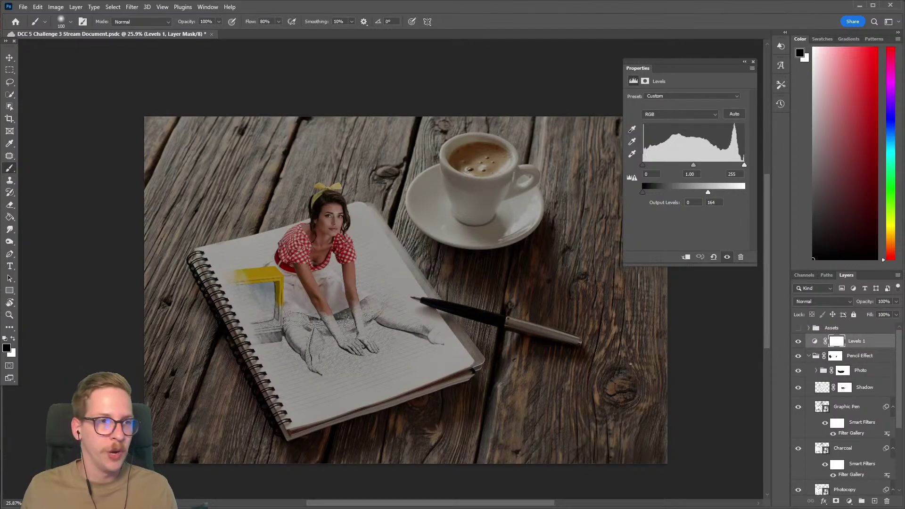
Draw a large elliptical selection around the notebook, cup and pen, leaving the photo's outer edges unselected.
{"action": "left_click", "coordinate": [12, 71]}
{"action": "right_click", "coordinate": [12, 73]}
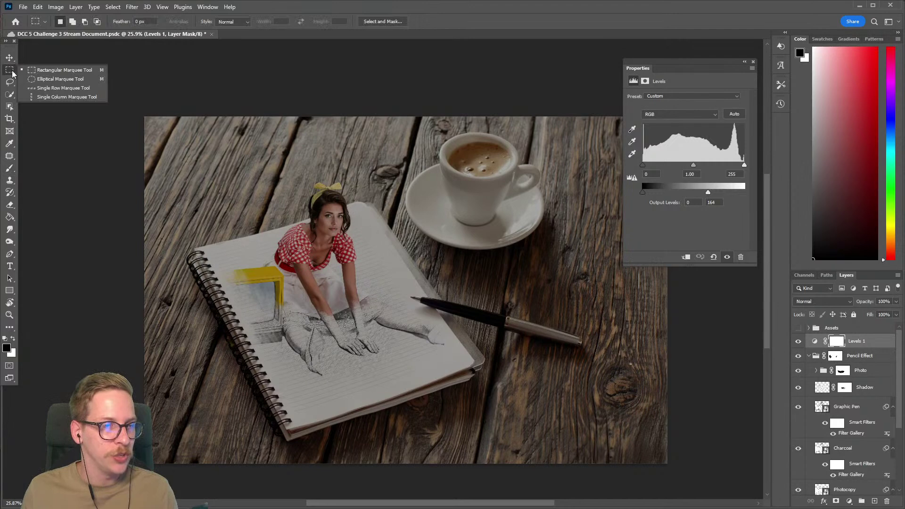
{"action": "left_click", "coordinate": [13, 72]}
{"action": "right_click", "coordinate": [13, 74]}
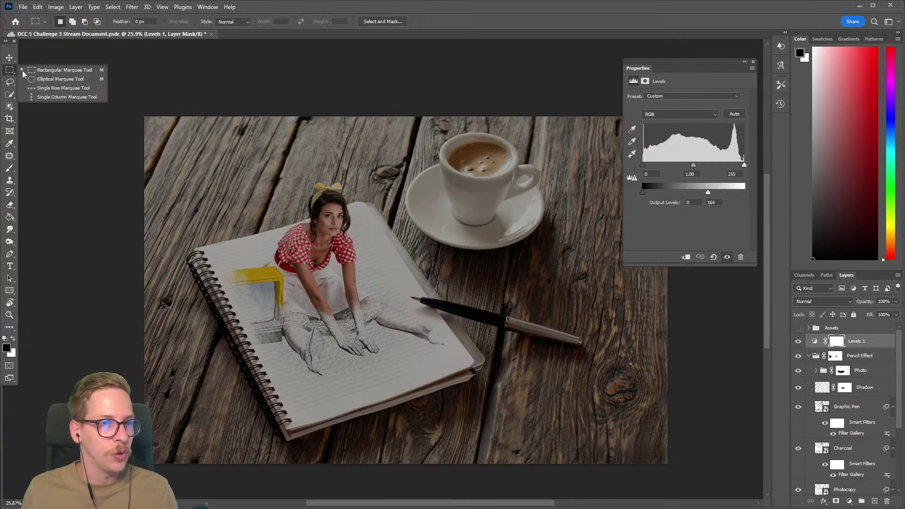
{"action": "left_click", "coordinate": [52, 80]}
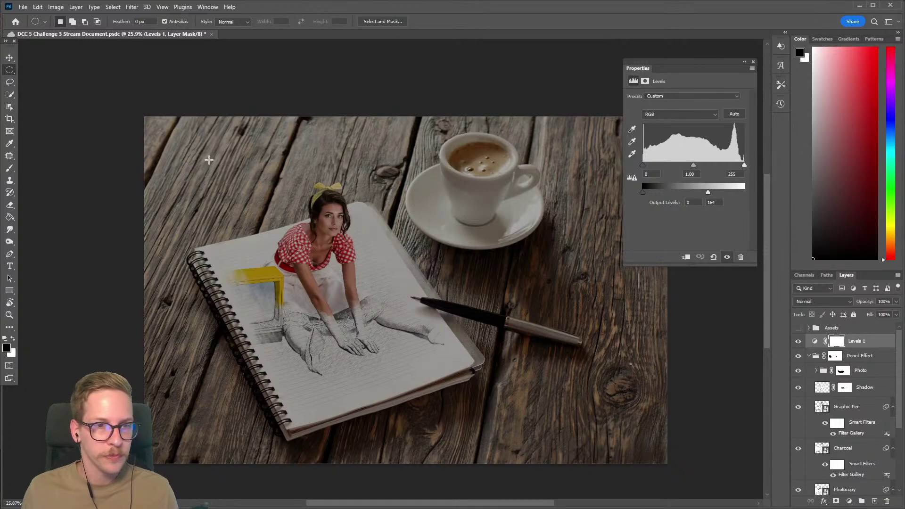
{"action": "left_click_drag", "start_coordinate": [186, 143], "coordinate": [628, 416]}
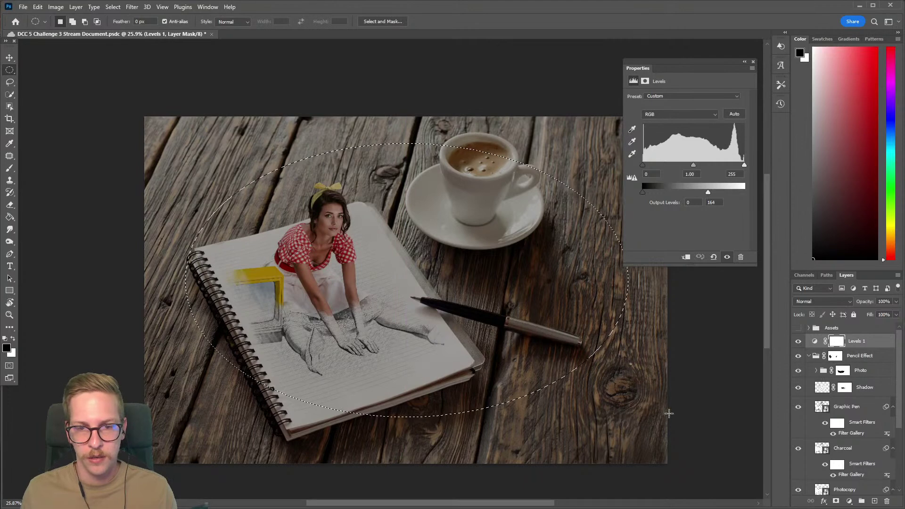
Fill the elliptical selection with black on the Levels layer's mask using the Paint Bucket tool and deselect.
{"action": "left_click", "coordinate": [754, 62]}
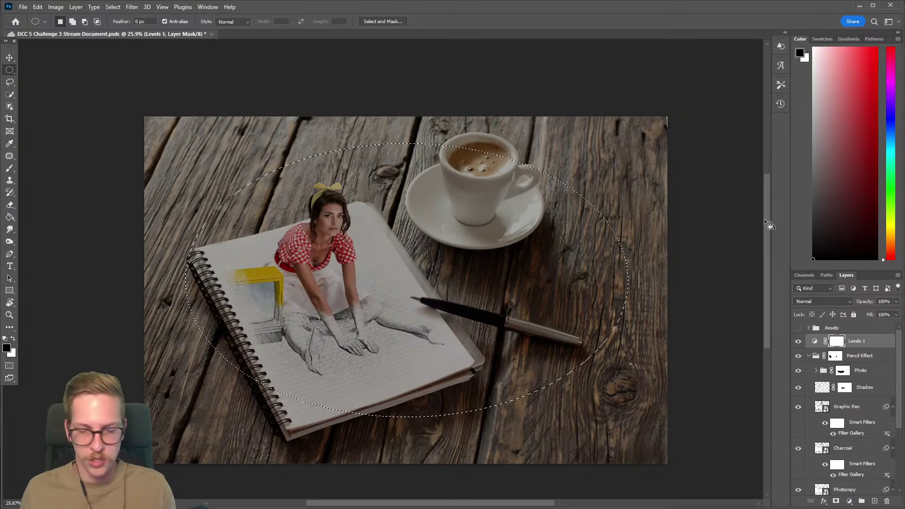
{"action": "key", "text": "g"}
{"action": "left_click", "coordinate": [420, 301]}
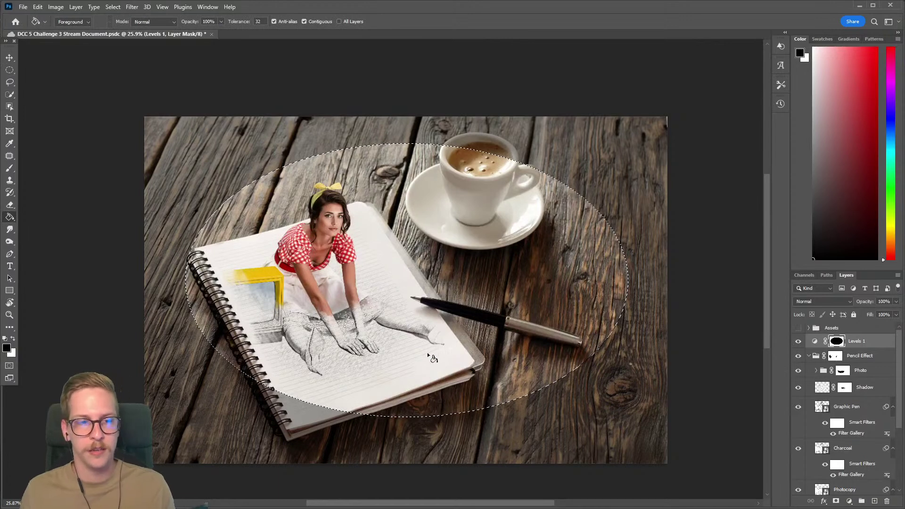
{"action": "key", "text": "ctrl+d"}
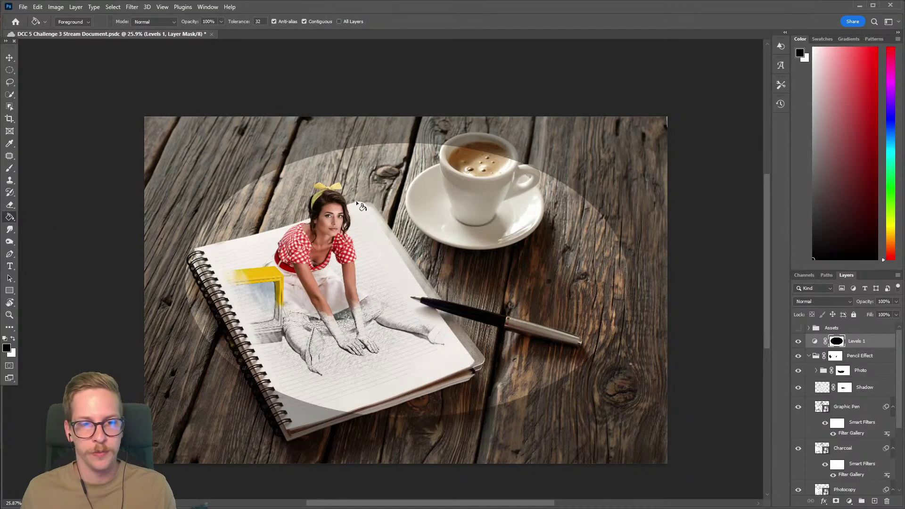
Soften the Levels 1 layer mask's edge with a Gaussian Blur of 240.1 pixels radius.
{"action": "left_click", "coordinate": [130, 8]}
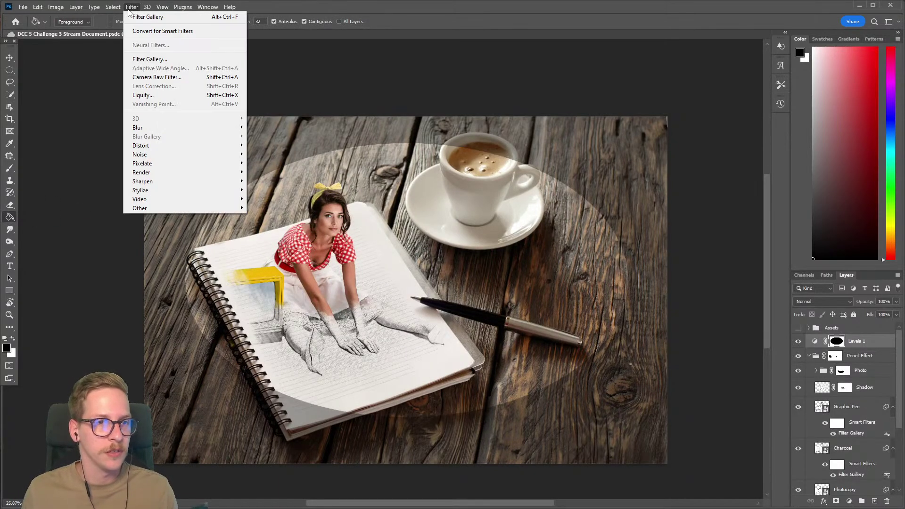
{"action": "mouse_move", "coordinate": [182, 127]}
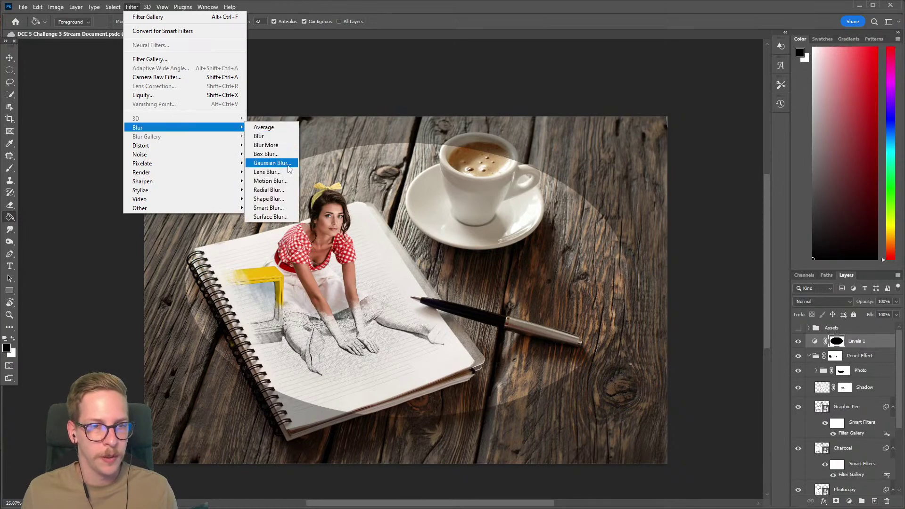
{"action": "left_click", "coordinate": [289, 166]}
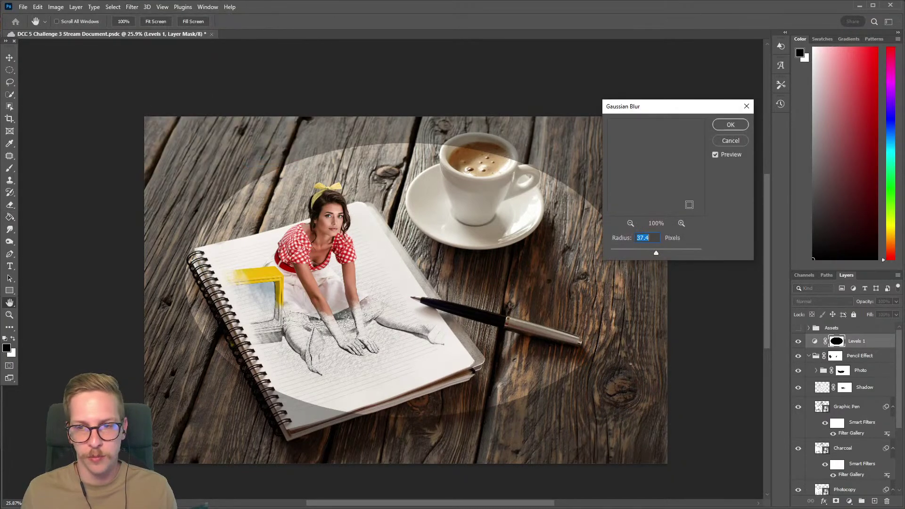
{"action": "left_click_drag", "start_coordinate": [661, 255], "coordinate": [687, 253]}
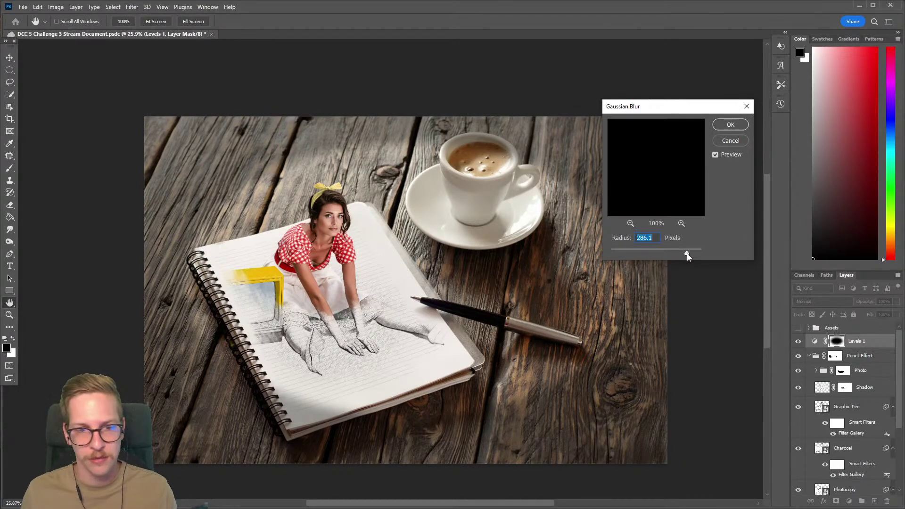
{"action": "left_click_drag", "start_coordinate": [687, 253], "coordinate": [686, 254]}
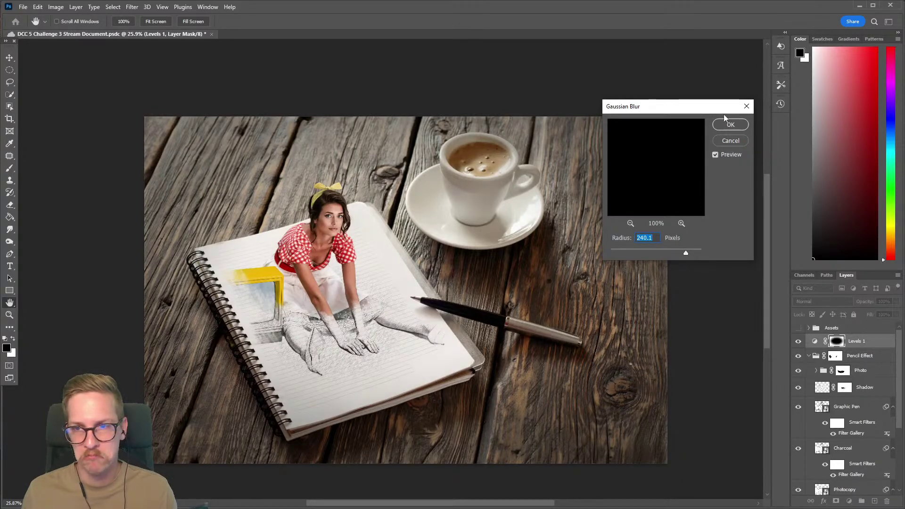
{"action": "left_click", "coordinate": [734, 131]}
Compare the image with and without the Levels vignette and lower the Levels 1 layer's opacity to 73%.
{"action": "left_click", "coordinate": [797, 342]}
{"action": "left_click", "coordinate": [797, 341]}
{"action": "left_click", "coordinate": [797, 341]}
{"action": "left_click", "coordinate": [797, 341]}
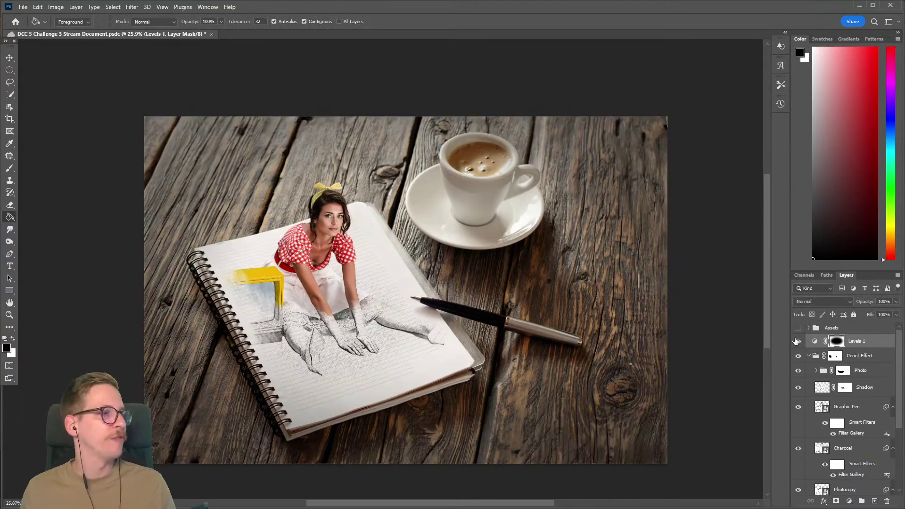
{"action": "left_click", "coordinate": [797, 341]}
{"action": "left_click", "coordinate": [796, 341]}
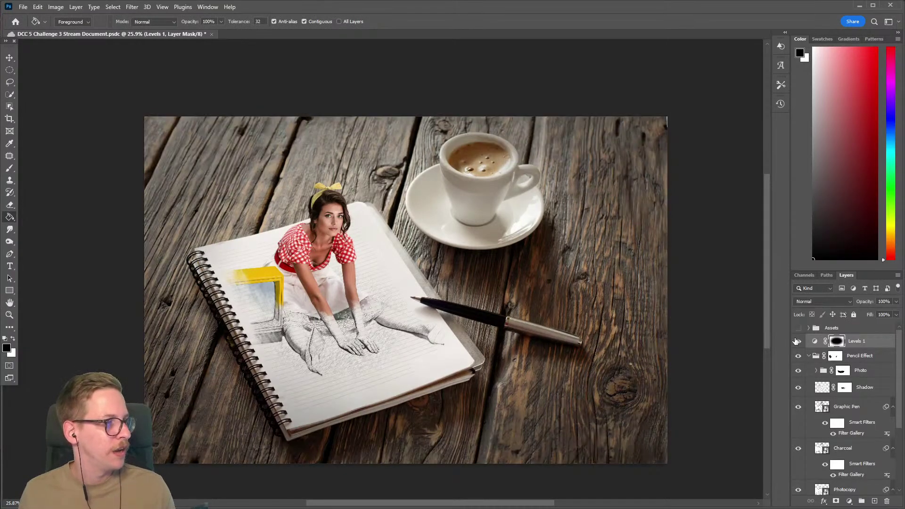
{"action": "left_click", "coordinate": [896, 301]}
{"action": "left_click_drag", "start_coordinate": [895, 312], "coordinate": [885, 318]}
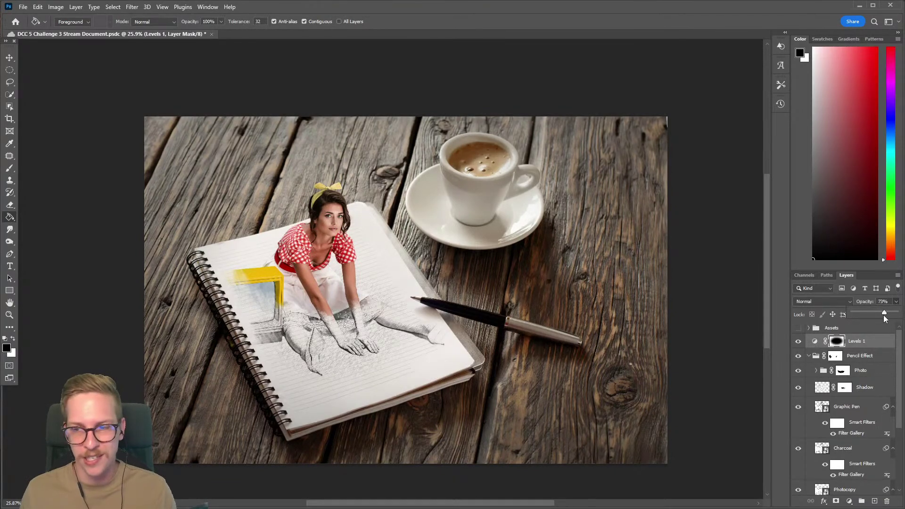
Compare the reduced vignette on and off and set the Levels 1 layer's opacity to 68%.
{"action": "left_click", "coordinate": [798, 341]}
{"action": "left_click", "coordinate": [798, 341]}
{"action": "left_click", "coordinate": [798, 341]}
{"action": "left_click", "coordinate": [799, 341]}
{"action": "left_click", "coordinate": [798, 342]}
{"action": "left_click", "coordinate": [799, 341]}
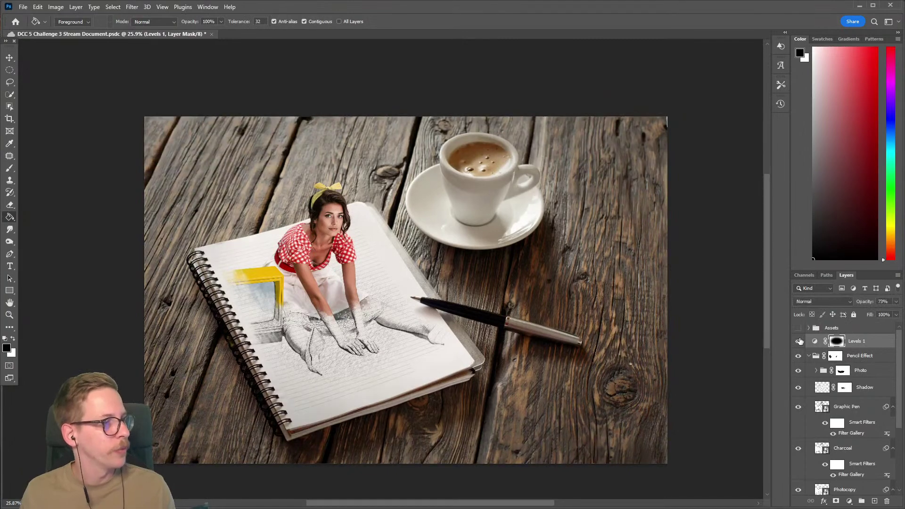
{"action": "left_click", "coordinate": [896, 302]}
{"action": "left_click_drag", "start_coordinate": [893, 312], "coordinate": [884, 315]}
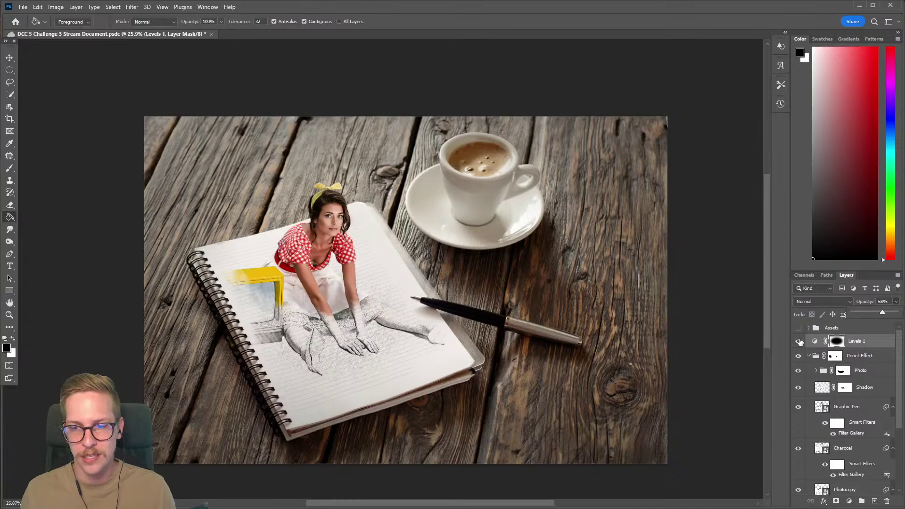
Check the vignette's effect once more and save the document.
{"action": "left_click", "coordinate": [798, 341]}
{"action": "left_click", "coordinate": [799, 342]}
{"action": "key", "text": "ctrl+s"}
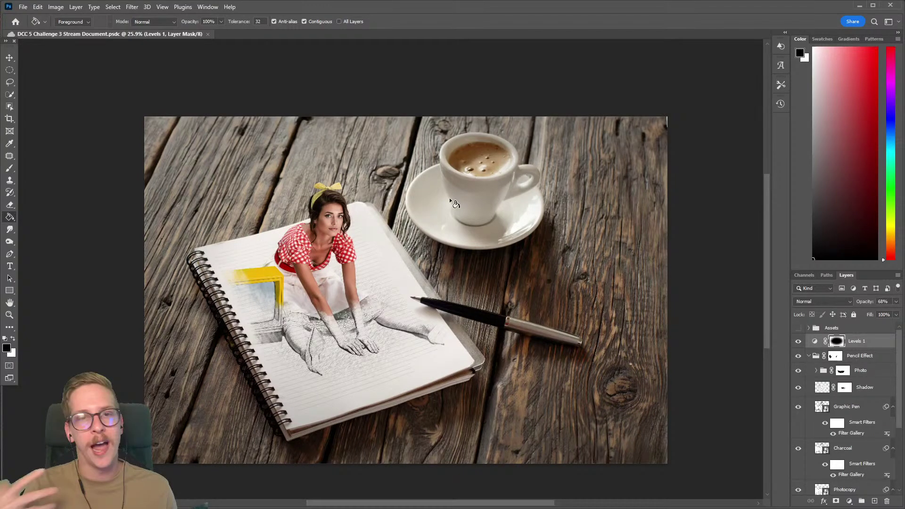
Crop the image closer around the notebook and pen, trimming mainly the photo's upper and right-hand edges and keeping its proportions.
{"action": "scroll", "coordinate": [377, 240], "scroll_direction": "up", "scroll_amount": 2}
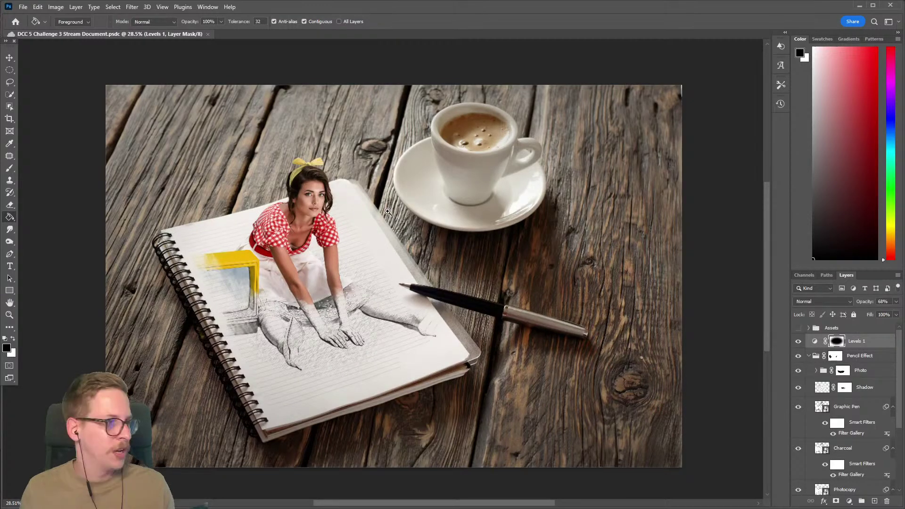
{"action": "scroll", "coordinate": [388, 212], "scroll_direction": "down", "scroll_amount": 2}
{"action": "key", "text": "c"}
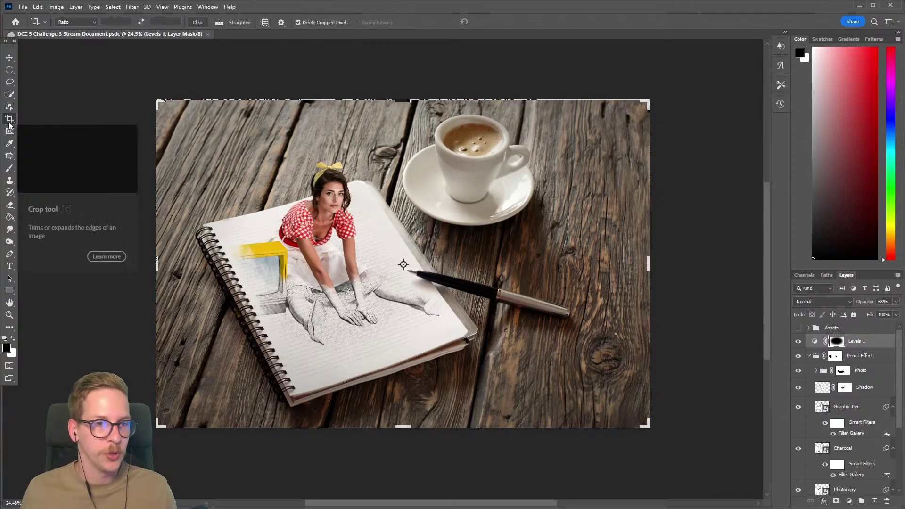
{"action": "left_click_drag", "start_coordinate": [649, 101], "coordinate": [615, 100]}
{"action": "left_click_drag", "start_coordinate": [626, 411], "coordinate": [617, 396]}
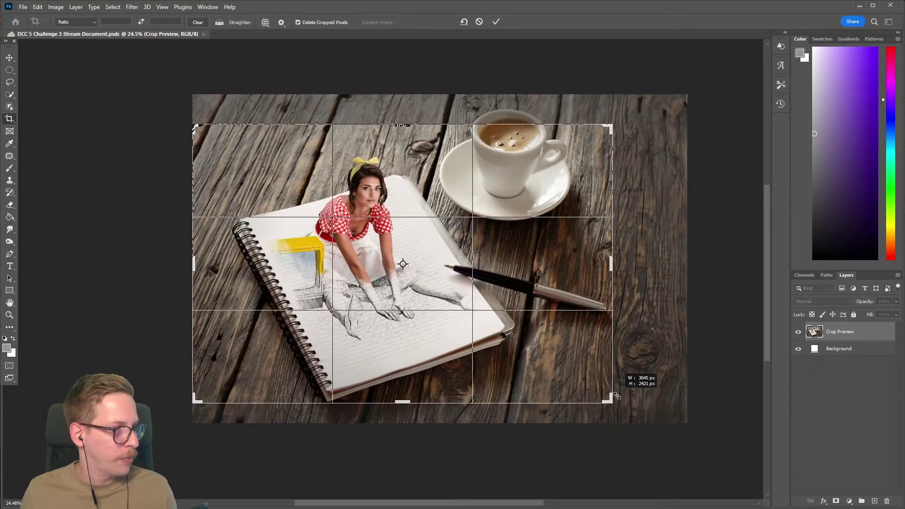
{"action": "left_click_drag", "start_coordinate": [617, 396], "coordinate": [632, 390]}
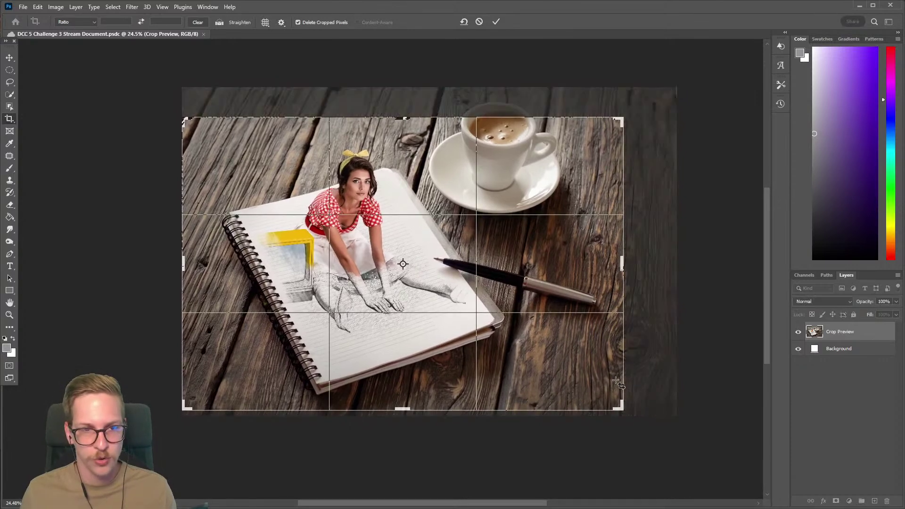
{"action": "left_click_drag", "start_coordinate": [191, 400], "coordinate": [184, 403]}
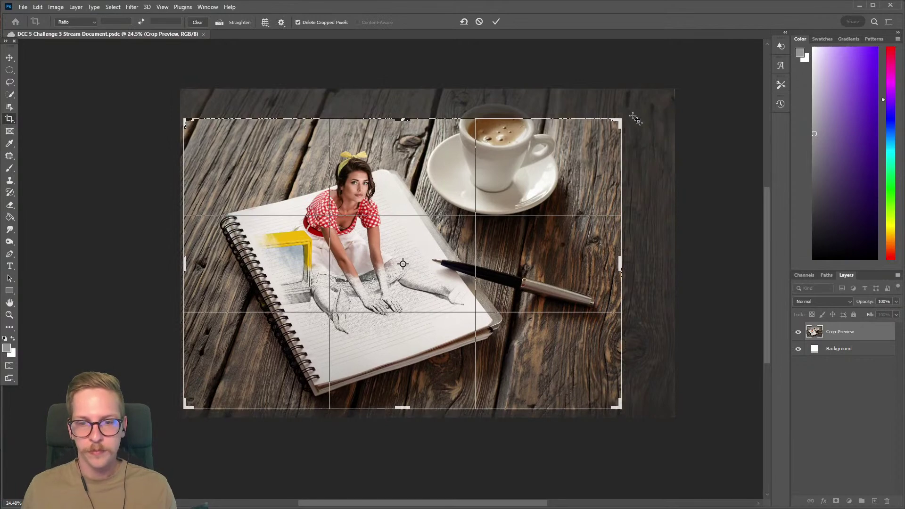
{"action": "key", "text": "Return"}
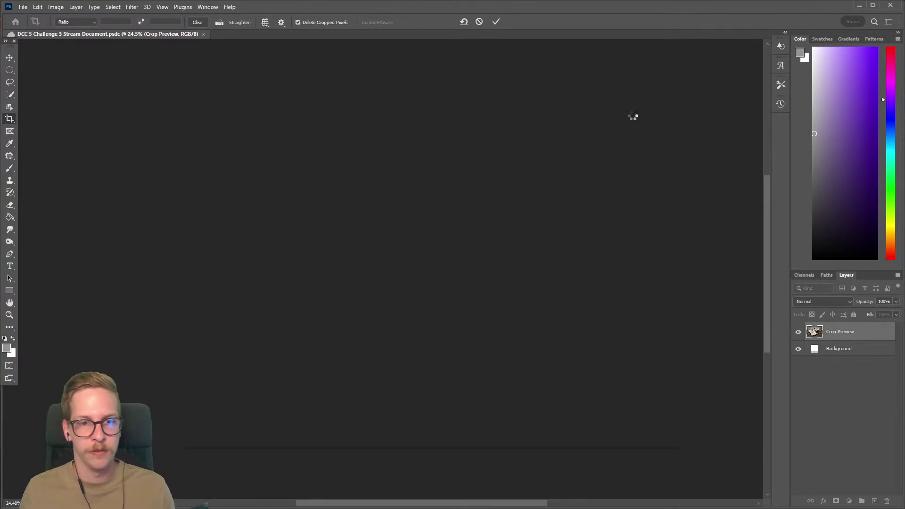
{"action": "mouse_move", "coordinate": [420, 223]}
{"action": "left_mouse_down"}
{"action": "mouse_move", "coordinate": [426, 217]}
{"action": "mouse_move", "coordinate": [422, 232]}
{"action": "left_mouse_up"}
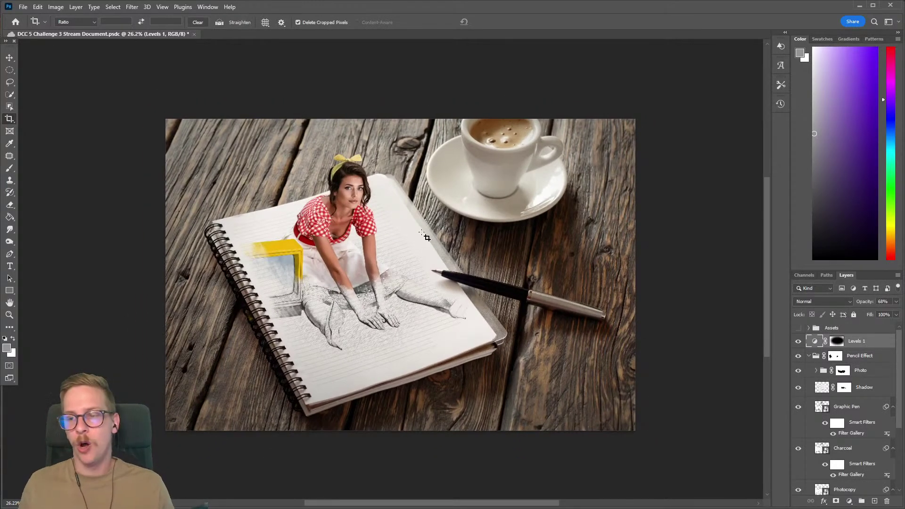
Add a Color Lookup adjustment layer with default settings above the Levels 1 layer.
{"action": "left_click", "coordinate": [97, 8]}
{"action": "mouse_move", "coordinate": [85, 11]}
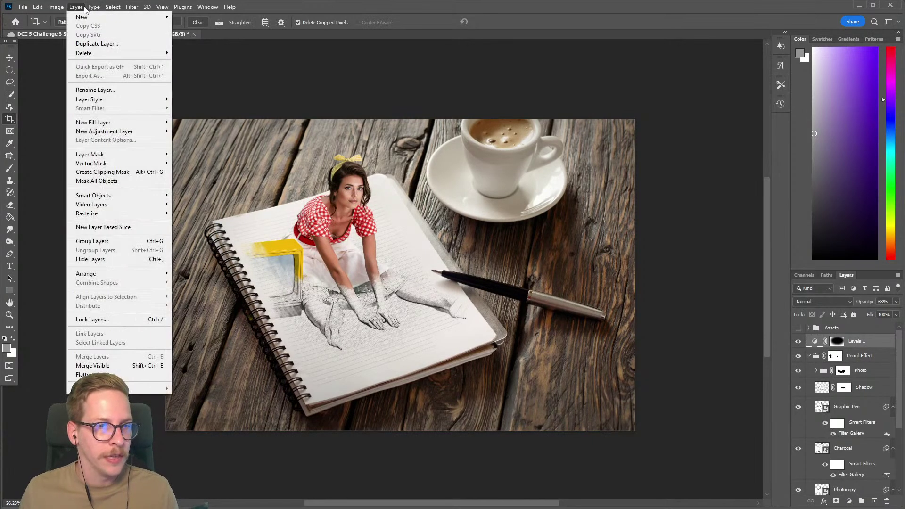
{"action": "mouse_move", "coordinate": [116, 132]}
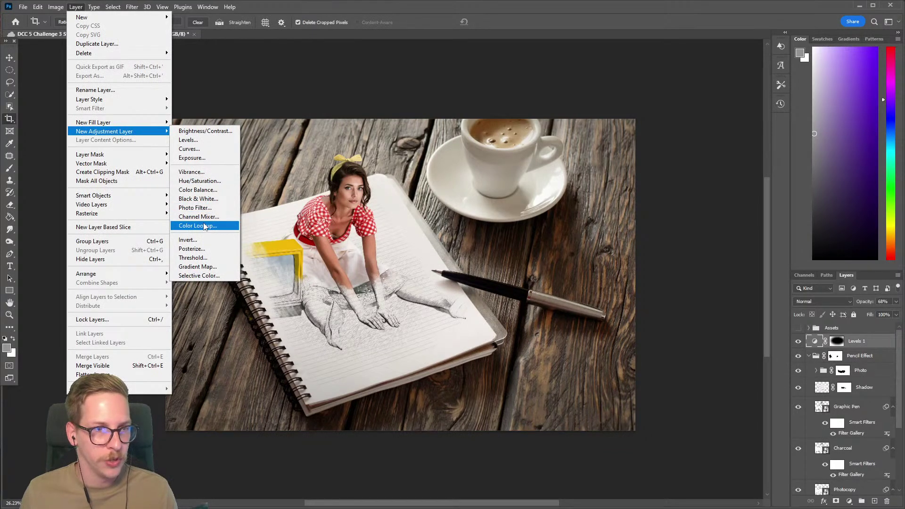
{"action": "left_click", "coordinate": [205, 227]}
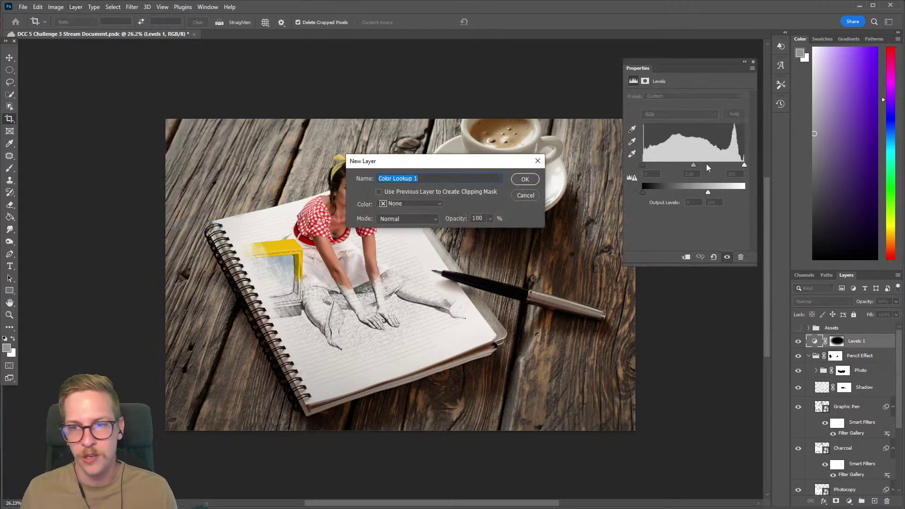
{"action": "key", "text": "Return"}
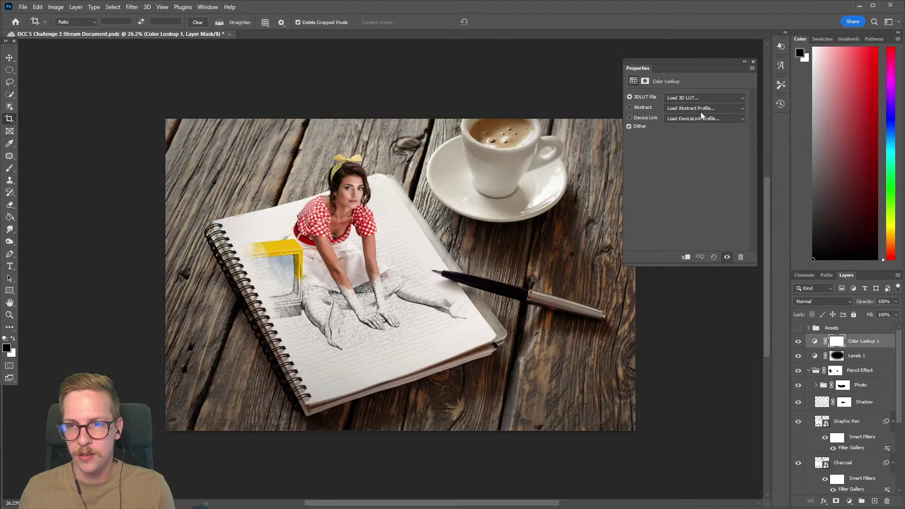
Try the 3DLUT presets on the Color Lookup layer one after another, from 2Strip.look through TensionGreen.3DL.
{"action": "left_click", "coordinate": [703, 98]}
{"action": "left_click", "coordinate": [690, 134]}
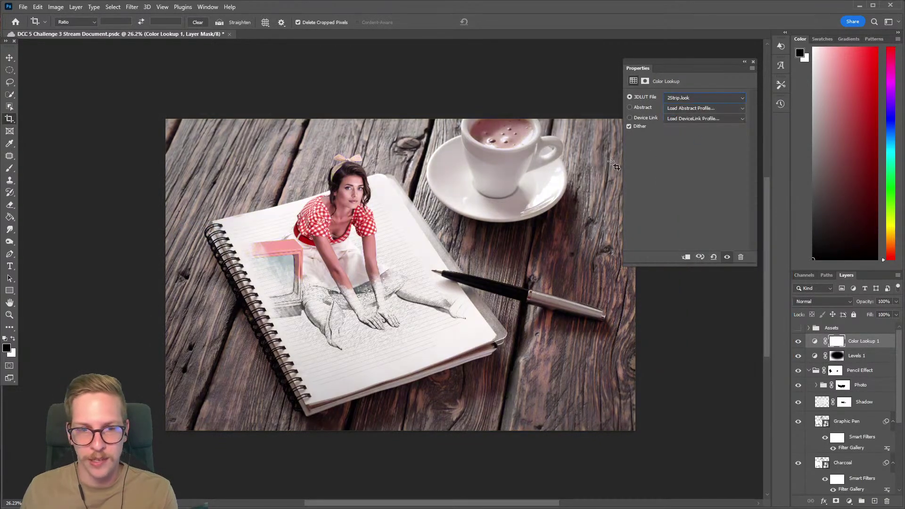
{"action": "key", "text": "Down"}
{"action": "key", "text": "Down"}
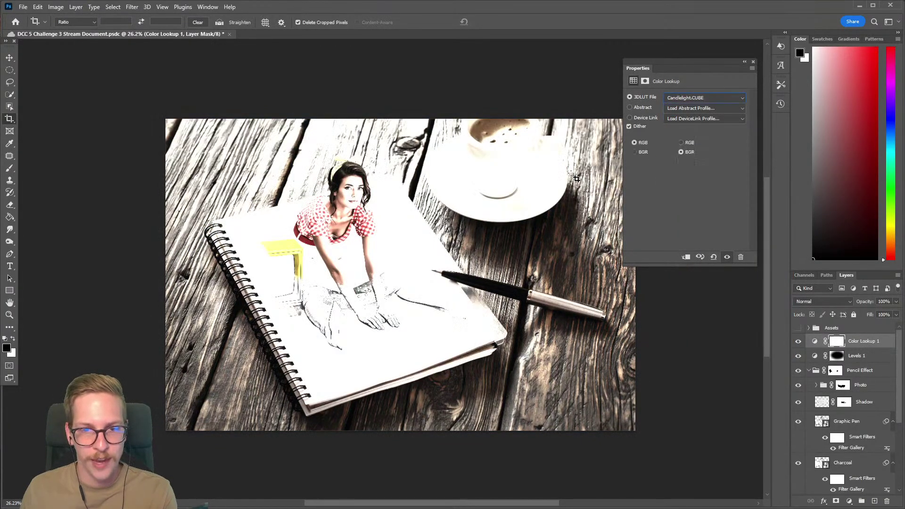
{"action": "key", "text": "Down"}
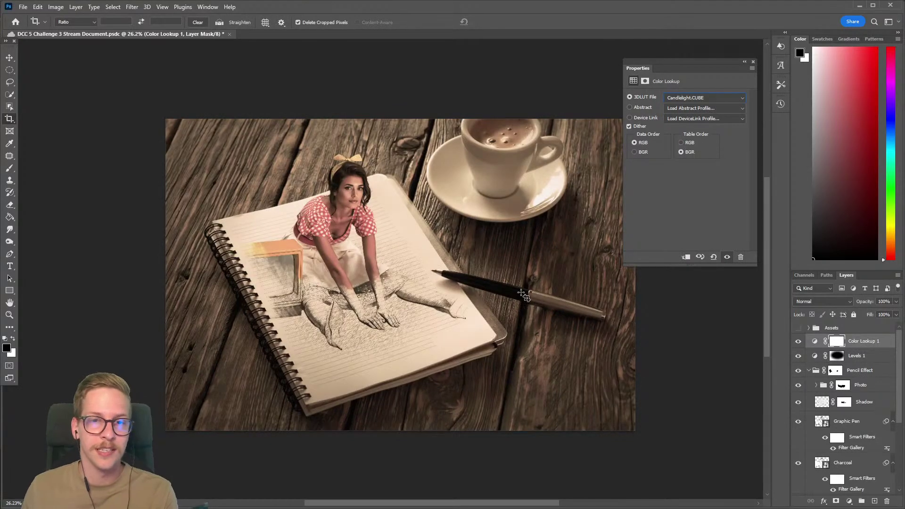
{"action": "key", "text": "Down"}
{"action": "key", "text": "Up"}
{"action": "key", "text": "Down"}
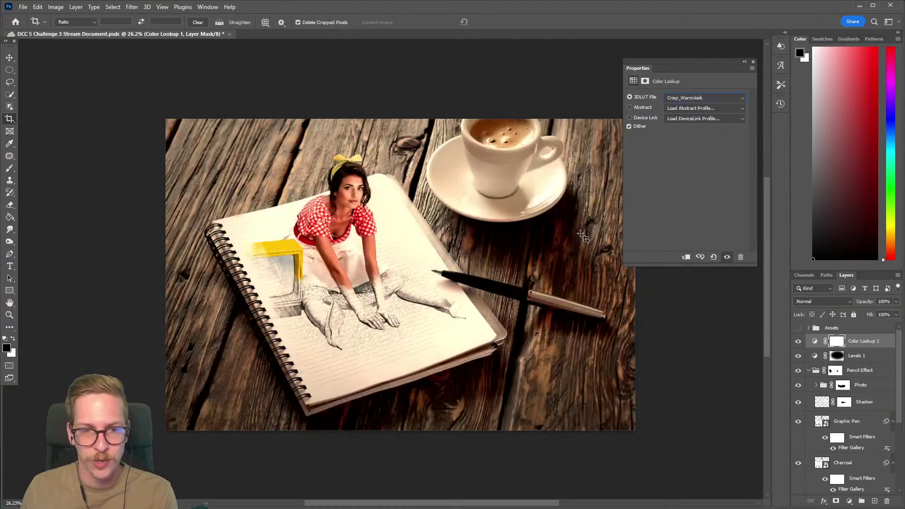
{"action": "key", "text": "Down"}
{"action": "key", "text": "Down"}
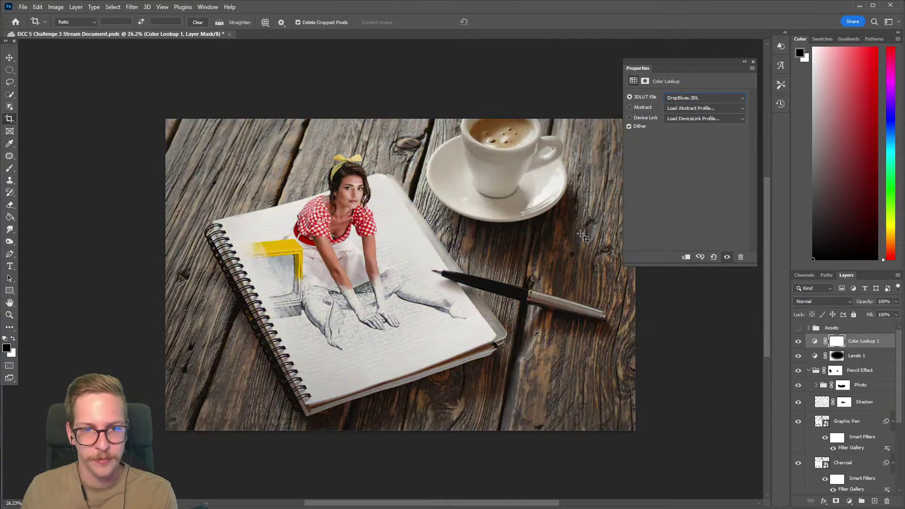
{"action": "key", "text": "Down"}
{"action": "key", "text": "Up"}
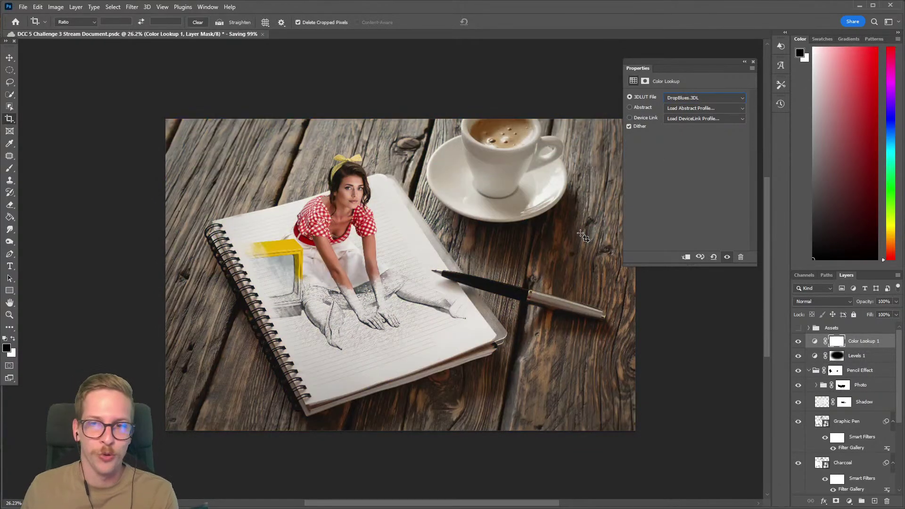
{"action": "key", "text": "Down"}
{"action": "key", "text": "Down"}
{"action": "key", "text": "Down"}
{"action": "key", "text": "Down"}
{"action": "key", "text": "Down"}
{"action": "key", "text": "Down"}
{"action": "key", "text": "Down"}
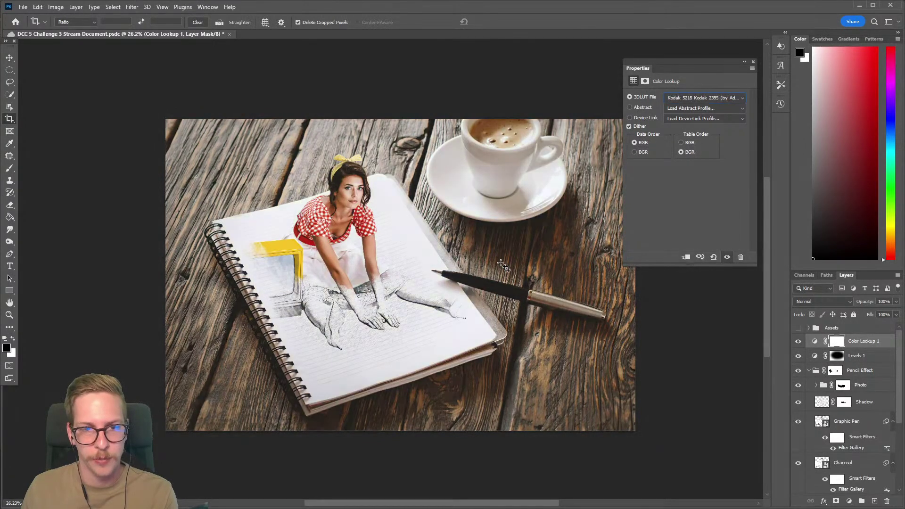
{"action": "key", "text": "Down"}
{"action": "key", "text": "Down"}
{"action": "key", "text": "Down"}
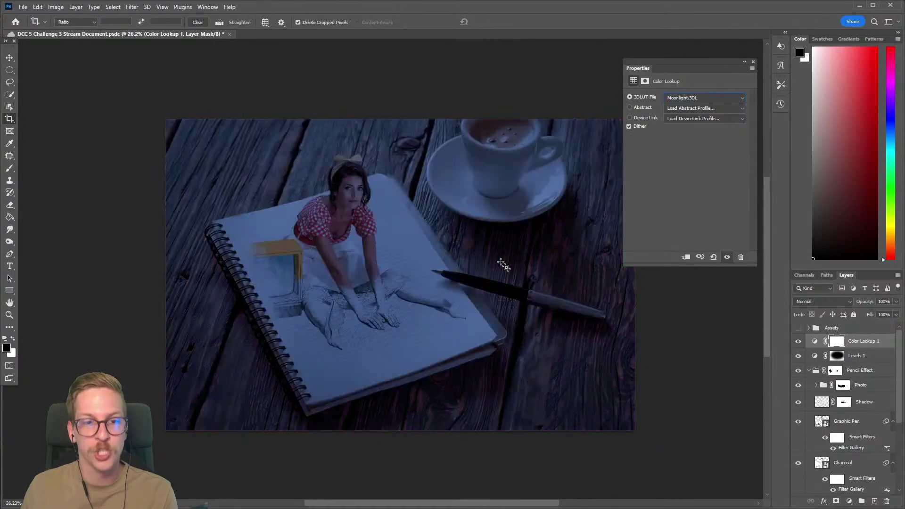
{"action": "key", "text": "Down"}
{"action": "key", "text": "Down"}
{"action": "key", "text": "Down"}
{"action": "key", "text": "Down"}
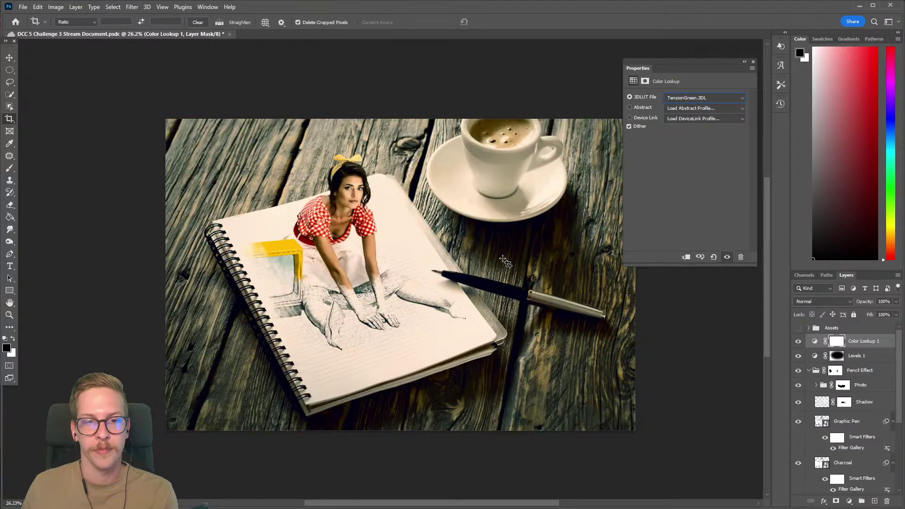
Apply the Candlelight.CUBE 3DLUT to the Color Lookup layer and lower the layer's opacity to 22%.
{"action": "left_click", "coordinate": [691, 98]}
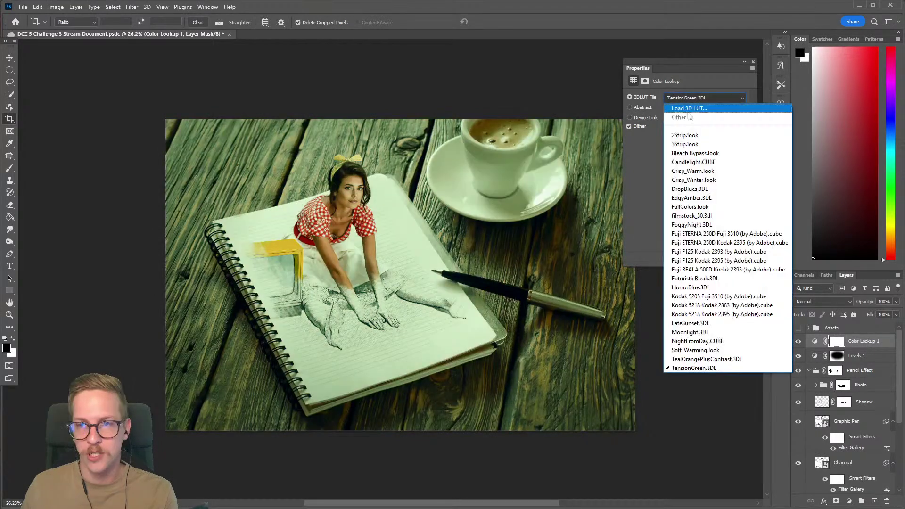
{"action": "left_click", "coordinate": [695, 153]}
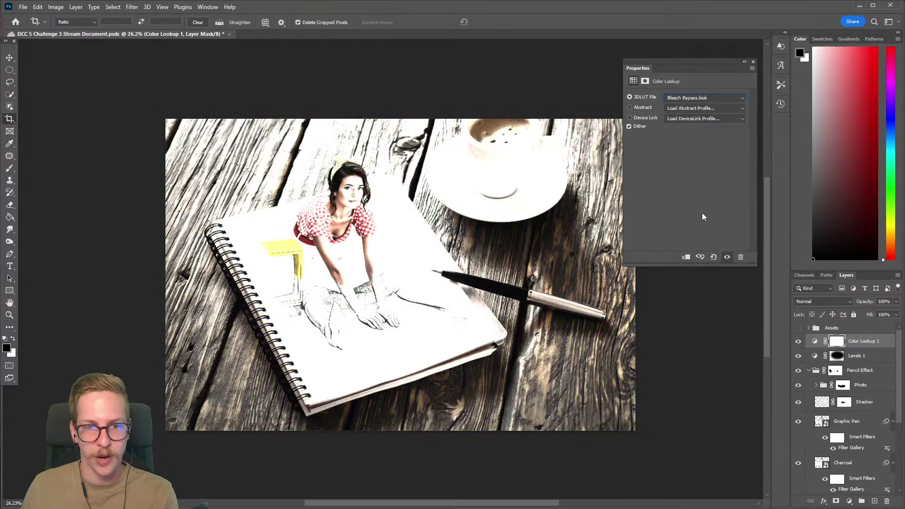
{"action": "key", "text": "Down"}
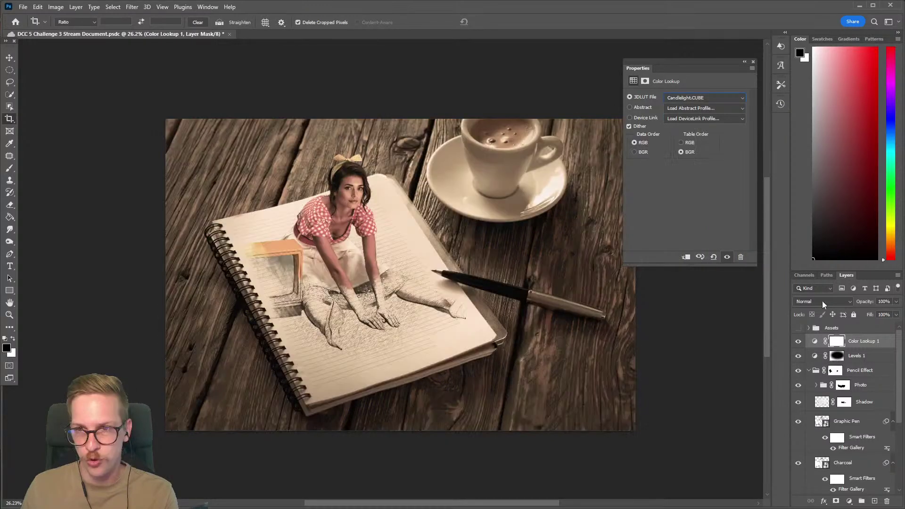
{"action": "left_click_drag", "start_coordinate": [896, 301], "coordinate": [862, 314]}
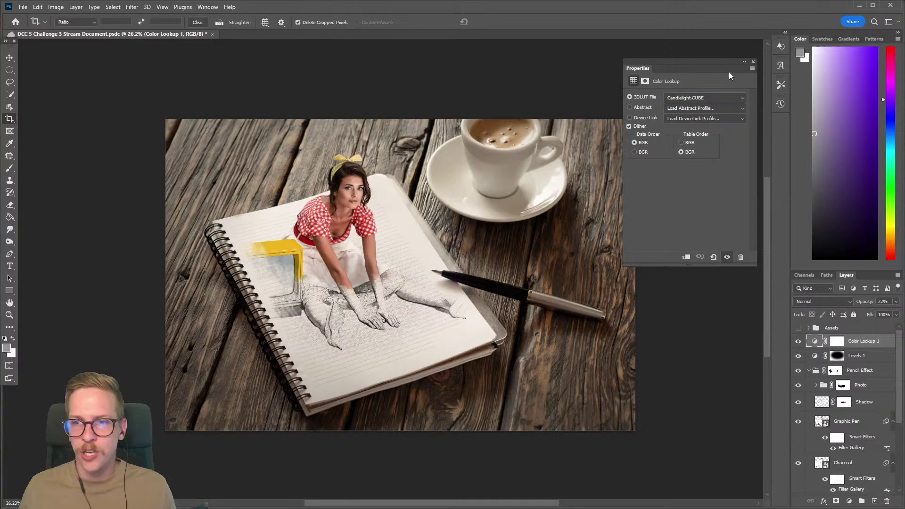
Put away the Color Lookup properties, switch to Discord, and examine the artwork and feedback posted in the Adobe Photoshop server's challenge channel.
{"action": "left_click_drag", "start_coordinate": [728, 72], "coordinate": [904, 72]}
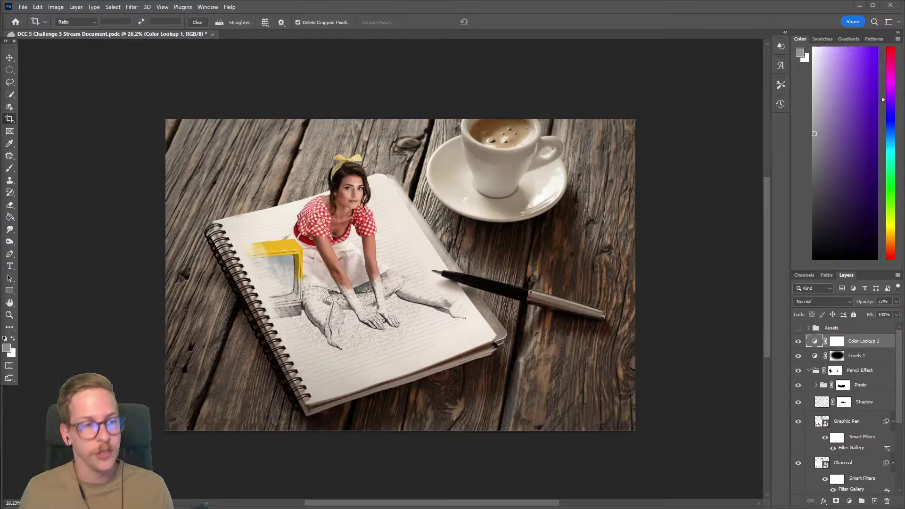
{"action": "key", "text": "alt+Tab"}
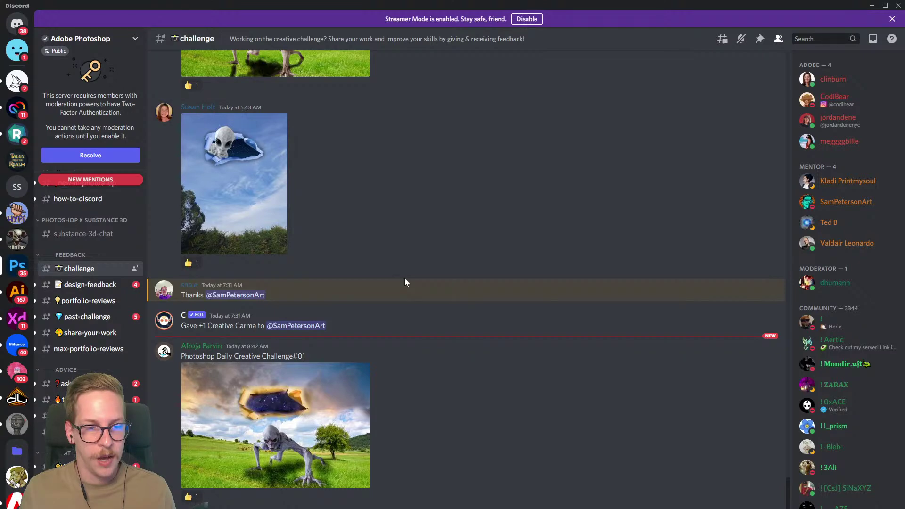
{"action": "scroll", "coordinate": [404, 279], "scroll_direction": "up", "scroll_amount": 6}
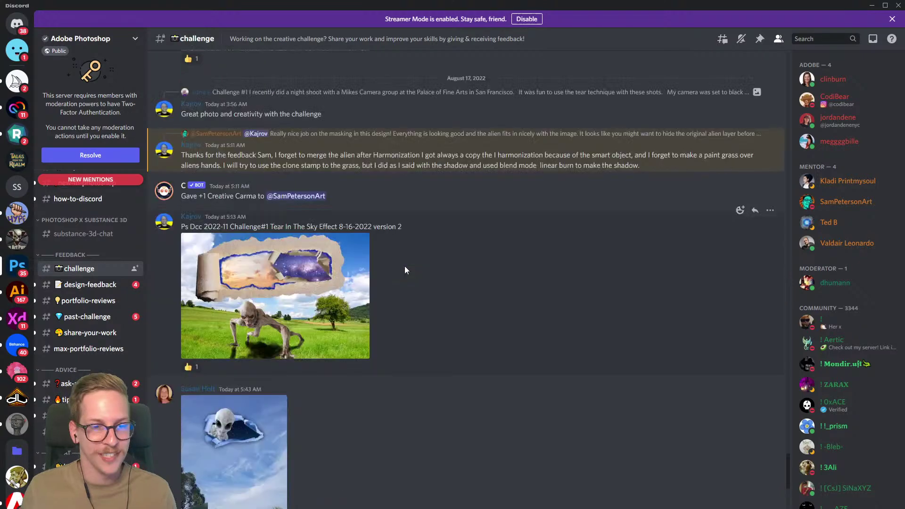
{"action": "scroll", "coordinate": [405, 301], "scroll_direction": "down", "scroll_amount": 2}
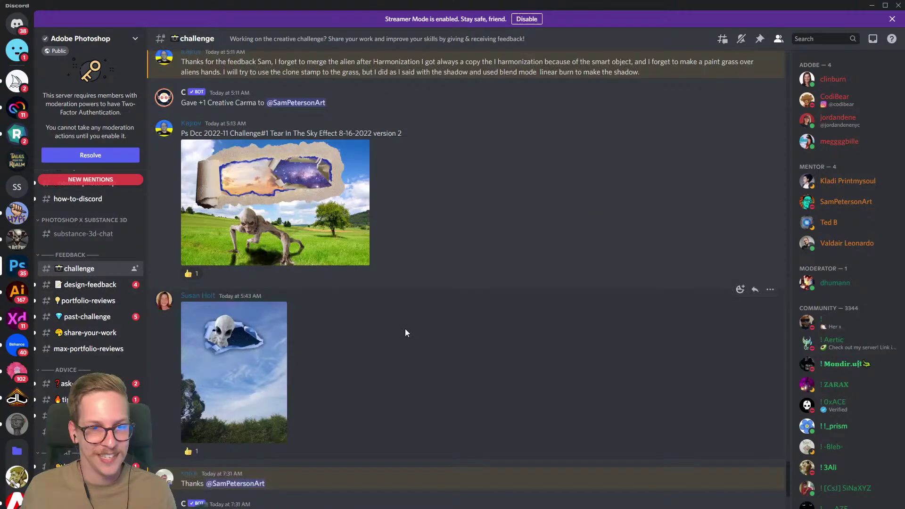
{"action": "scroll", "coordinate": [405, 332], "scroll_direction": "up", "scroll_amount": 10}
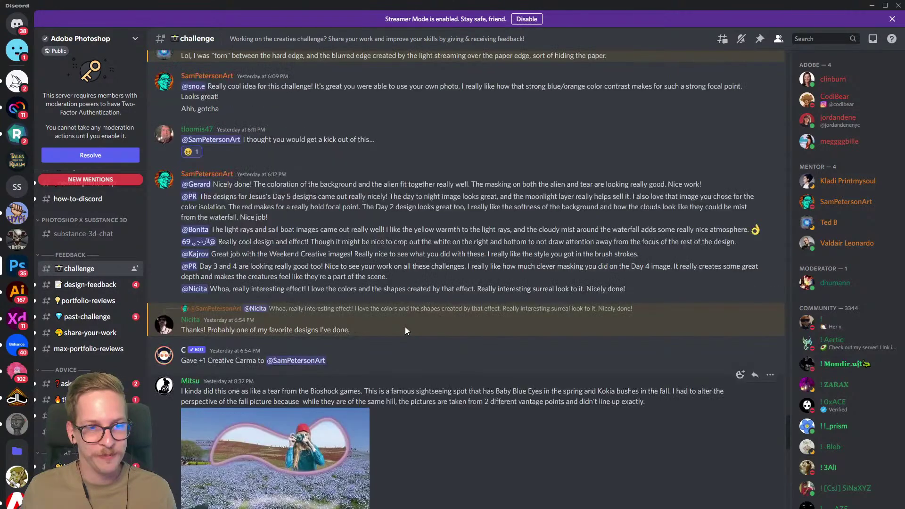
{"action": "scroll", "coordinate": [406, 330], "scroll_direction": "up", "scroll_amount": 10}
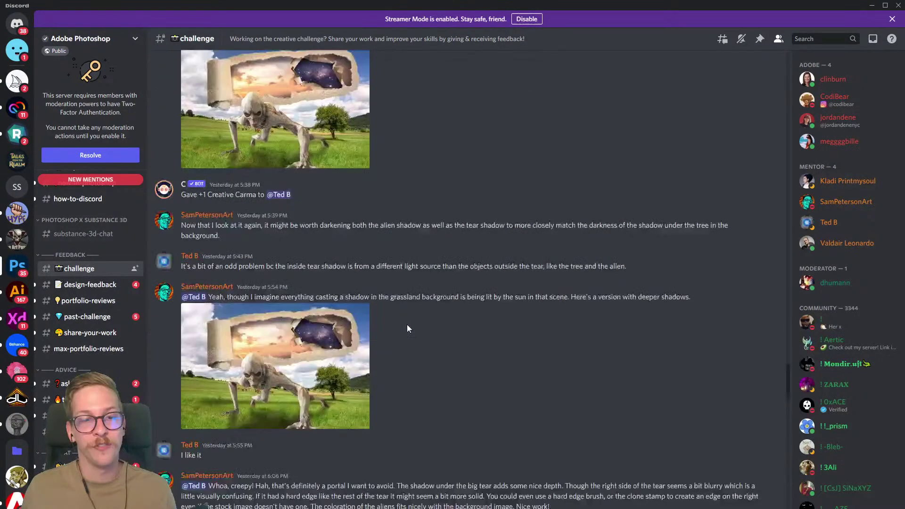
{"action": "scroll", "coordinate": [407, 329], "scroll_direction": "up", "scroll_amount": 10}
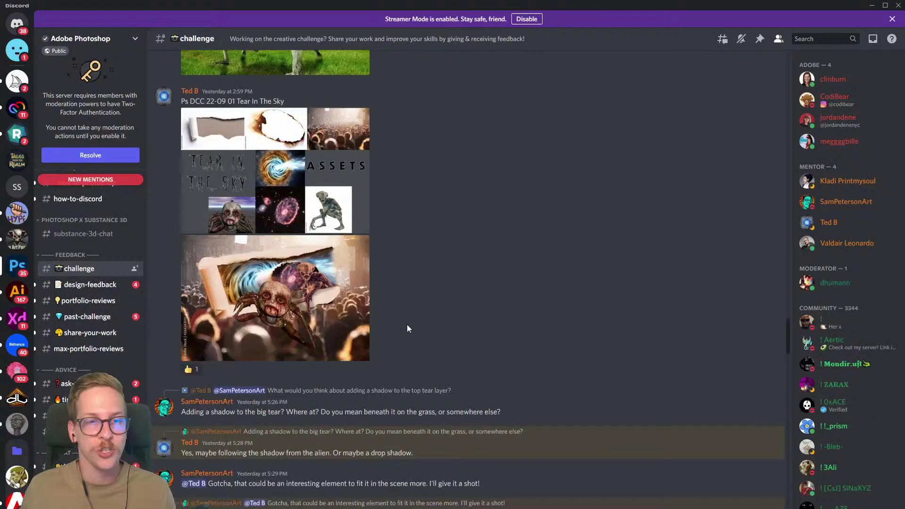
{"action": "scroll", "coordinate": [408, 328], "scroll_direction": "up", "scroll_amount": 10}
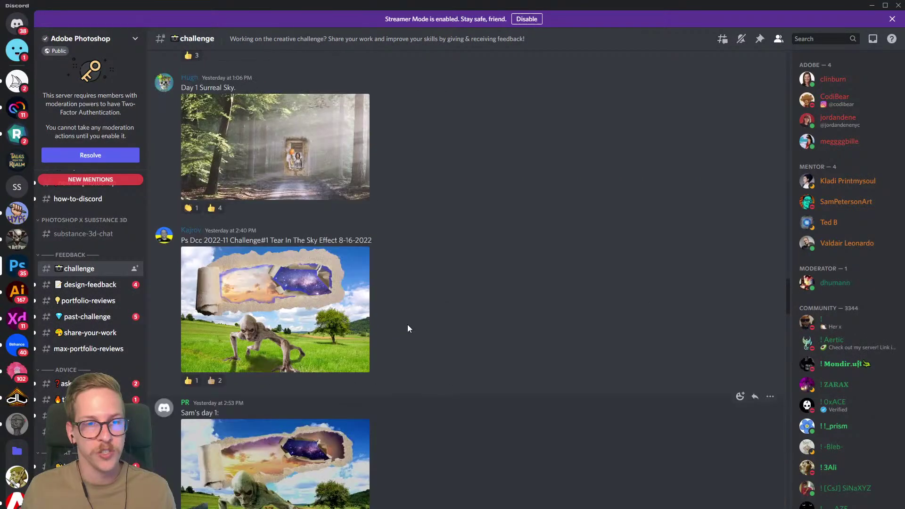
{"action": "scroll", "coordinate": [408, 328], "scroll_direction": "up", "scroll_amount": 5}
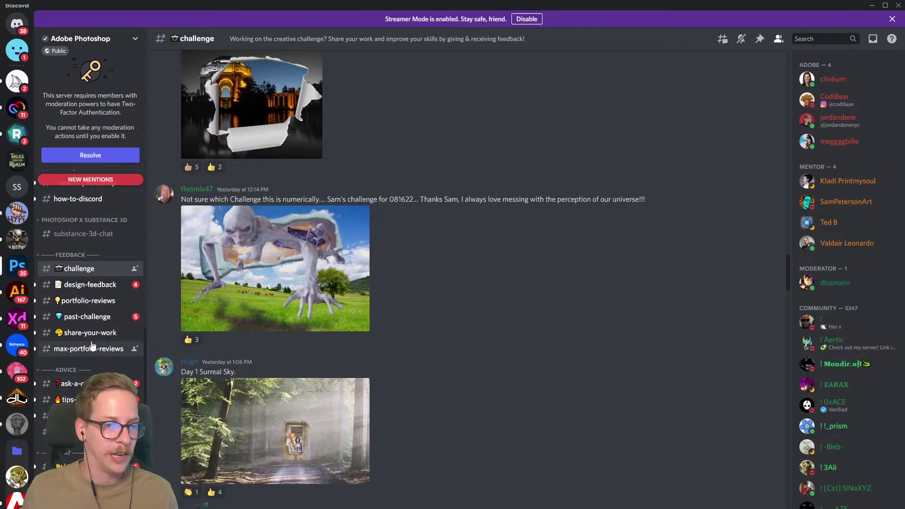
{"action": "scroll", "coordinate": [471, 236], "scroll_direction": "down", "scroll_amount": 3}
{"action": "left_click", "coordinate": [872, 6]}
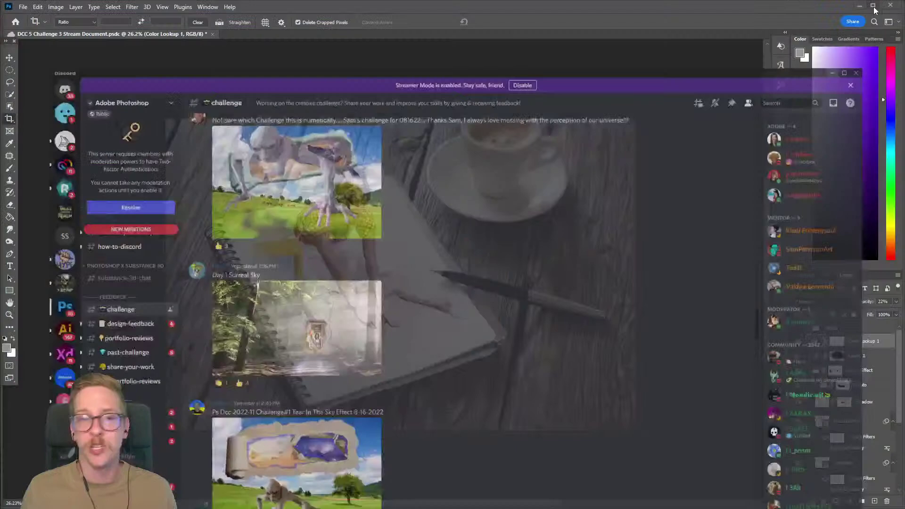